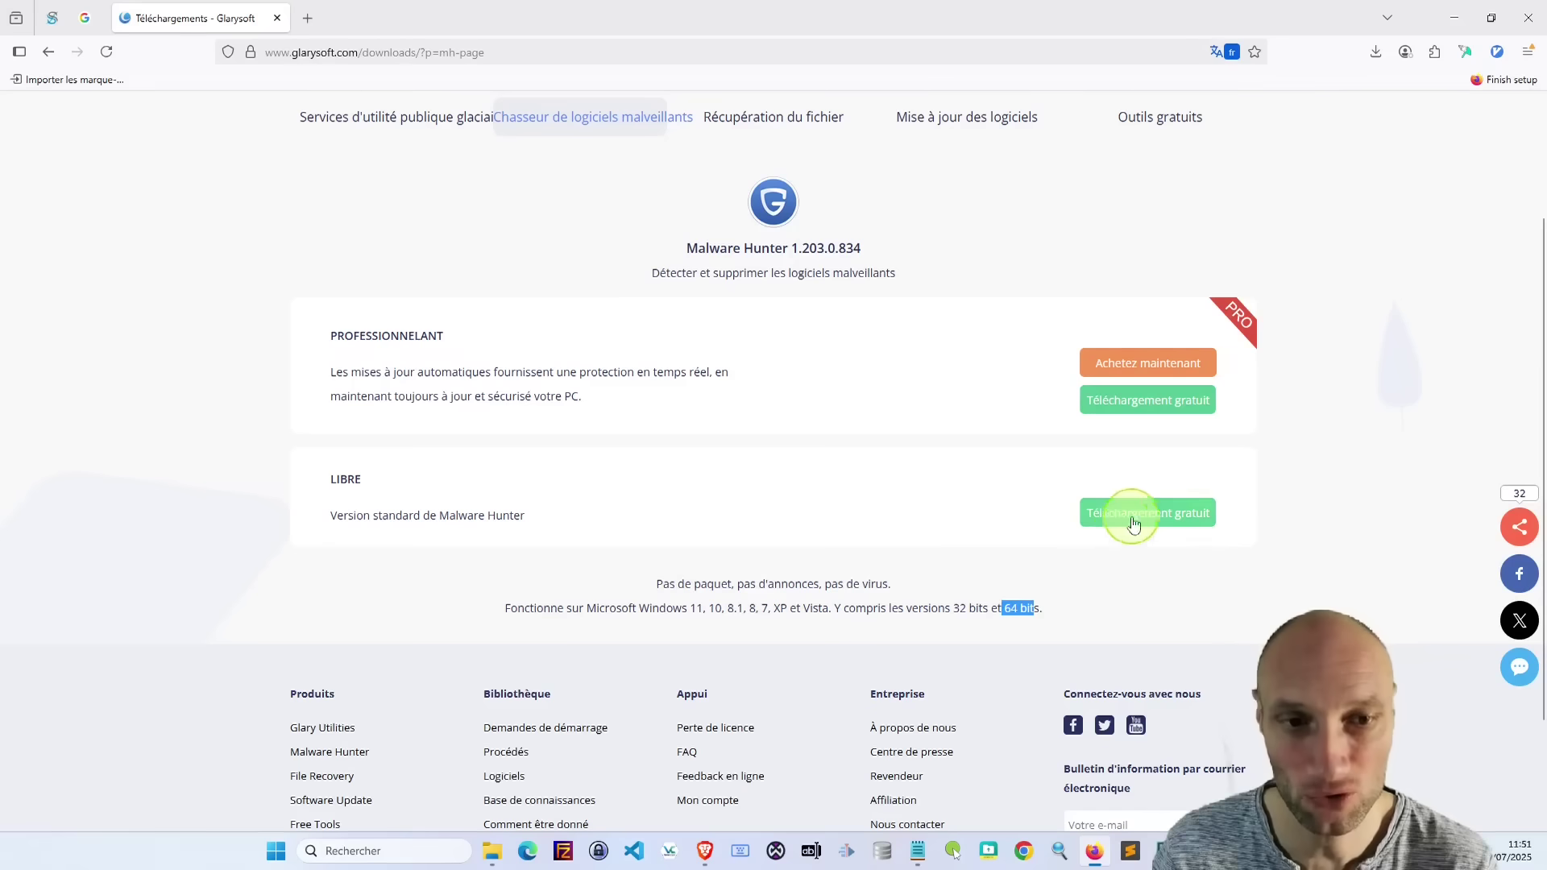
# - Start downloading the free version of Malware Hunter and cancel the download
pyautogui.click(1183, 524)
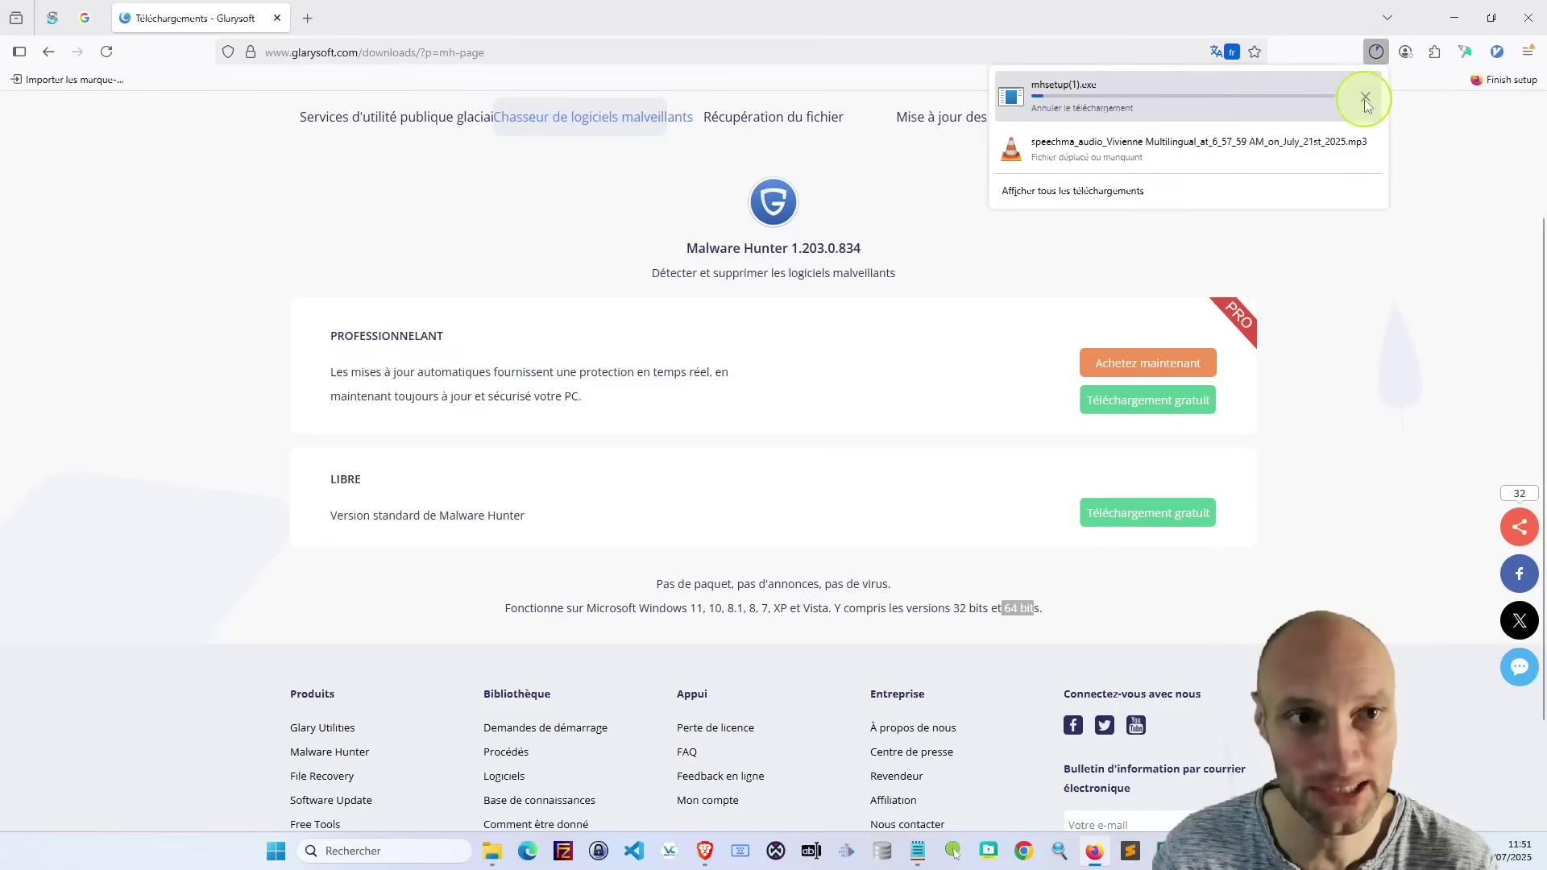
pyautogui.click(1365, 97)
# - Switch to File Explorer and run mhsetup.exe from the tuto folder as administrator
pyautogui.click(1453, 19)
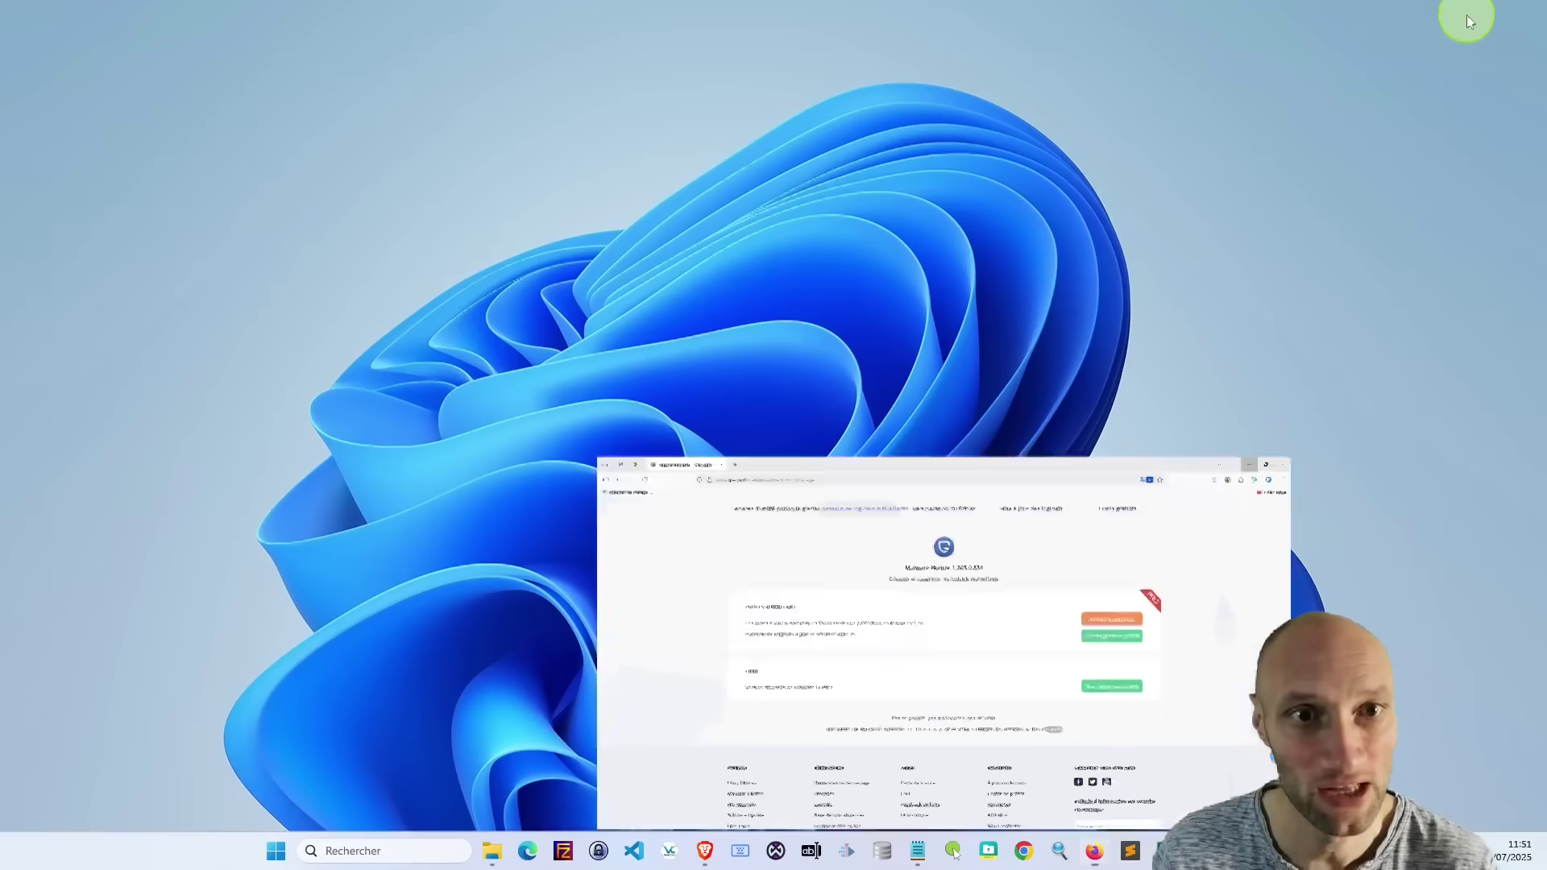
pyautogui.click(492, 851)
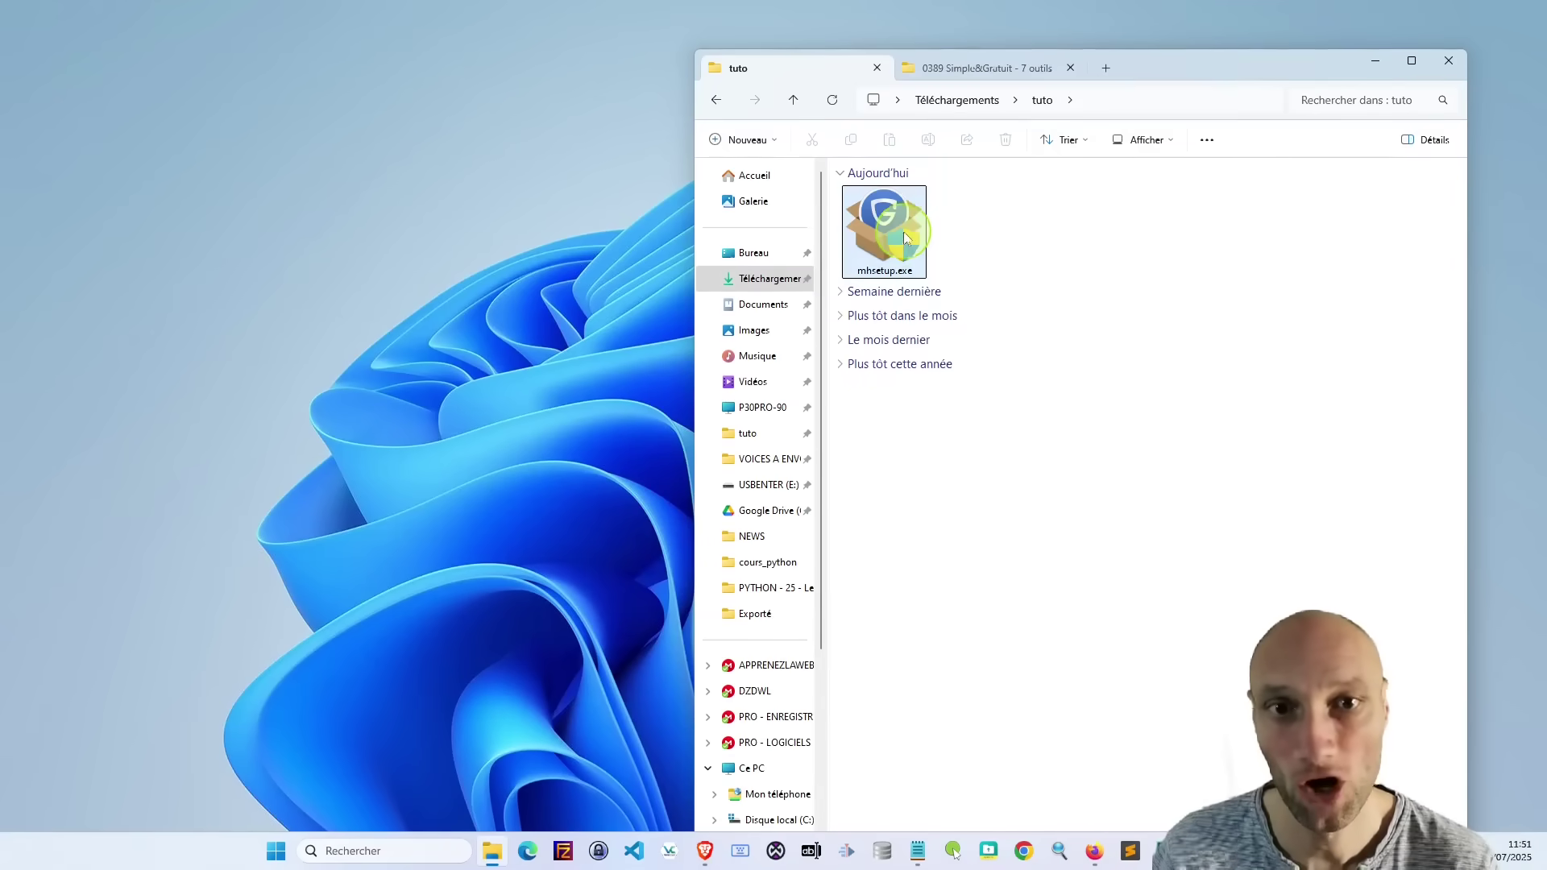
pyautogui.rightClick(900, 222)
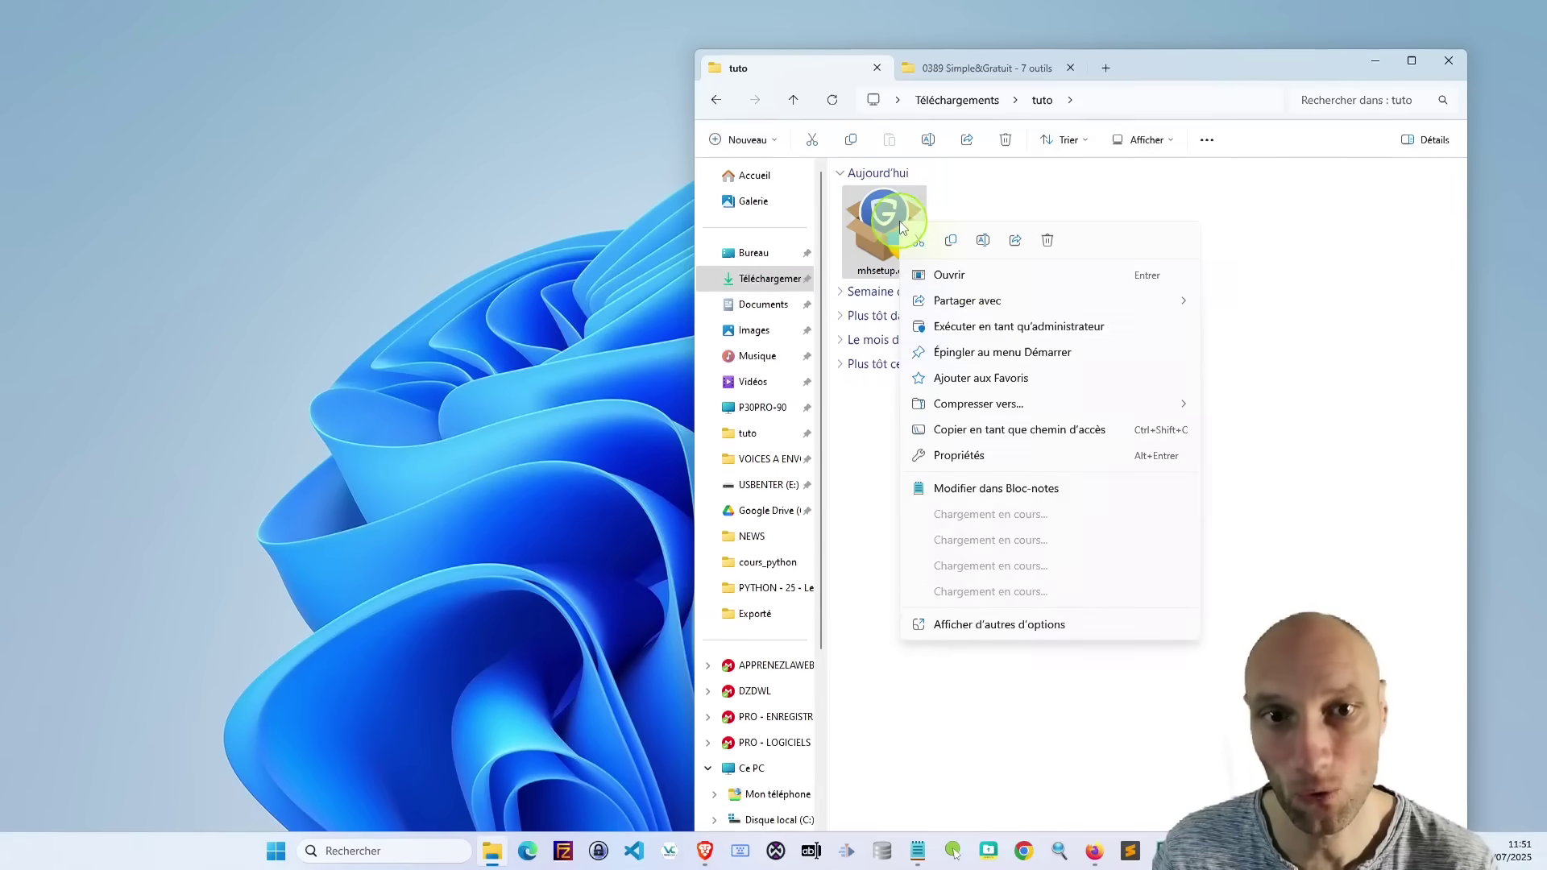
pyautogui.click(968, 326)
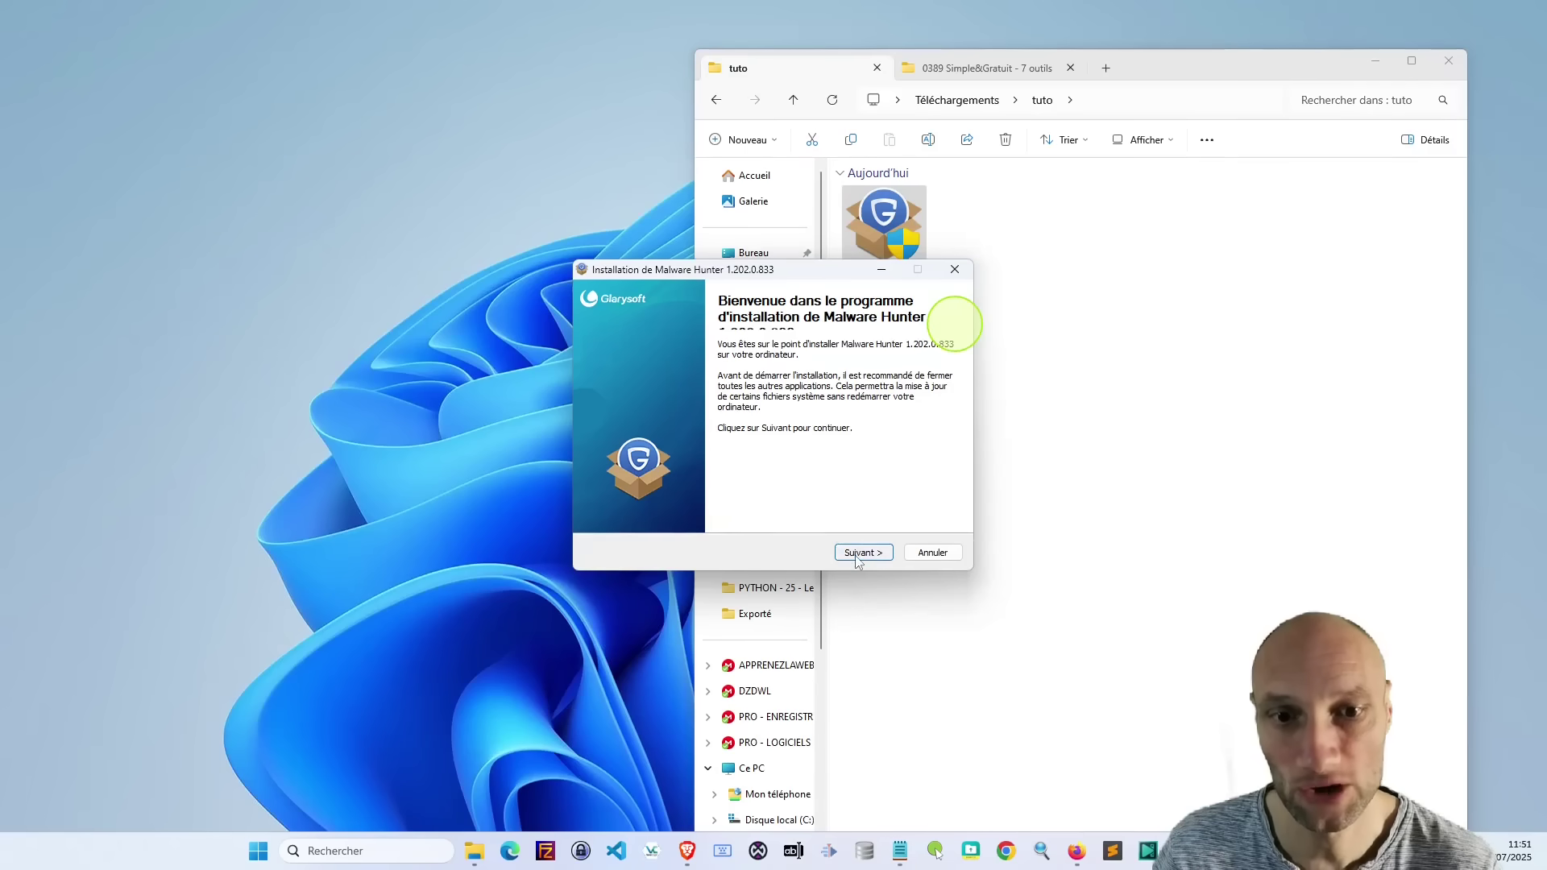
# - Accept the licence and install Malware Hunter in the default folder with the desktop and Quick Launch icons
pyautogui.click(857, 552)
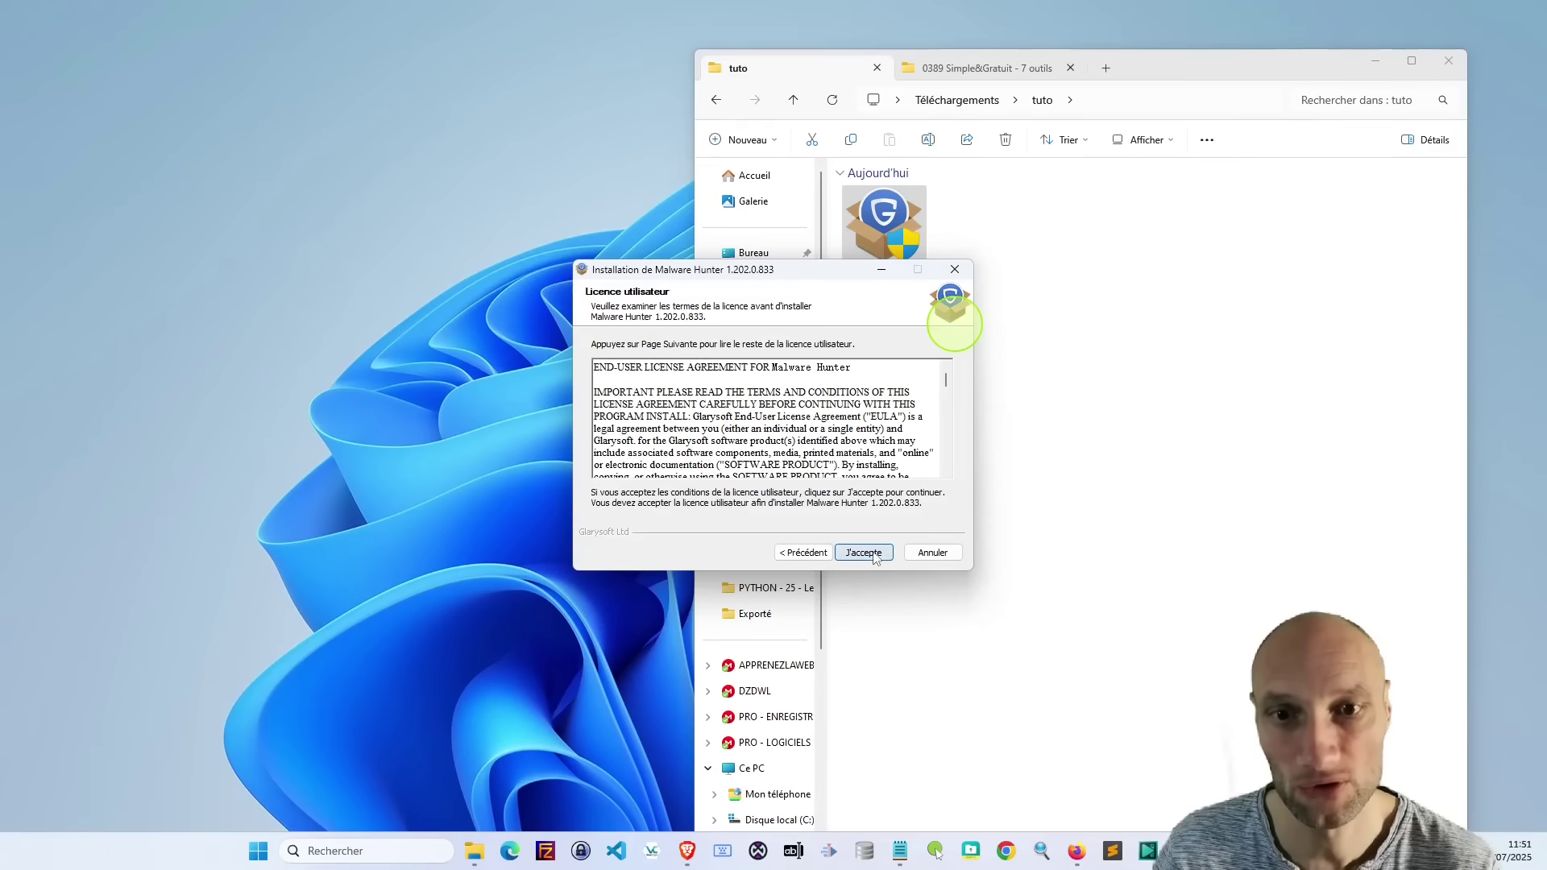
pyautogui.click(864, 553)
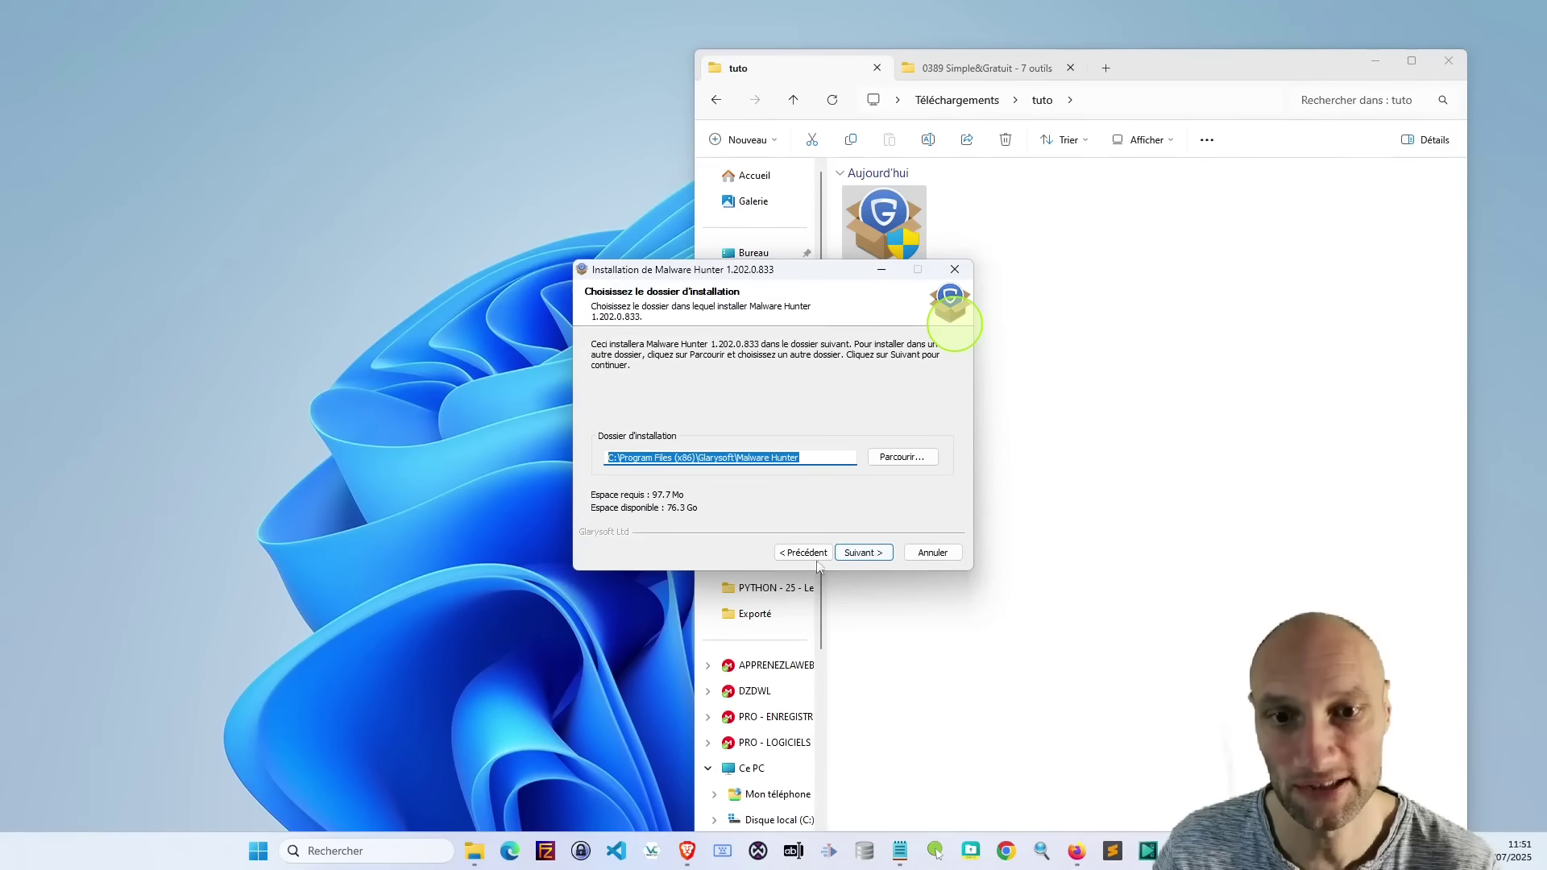
pyautogui.click(864, 552)
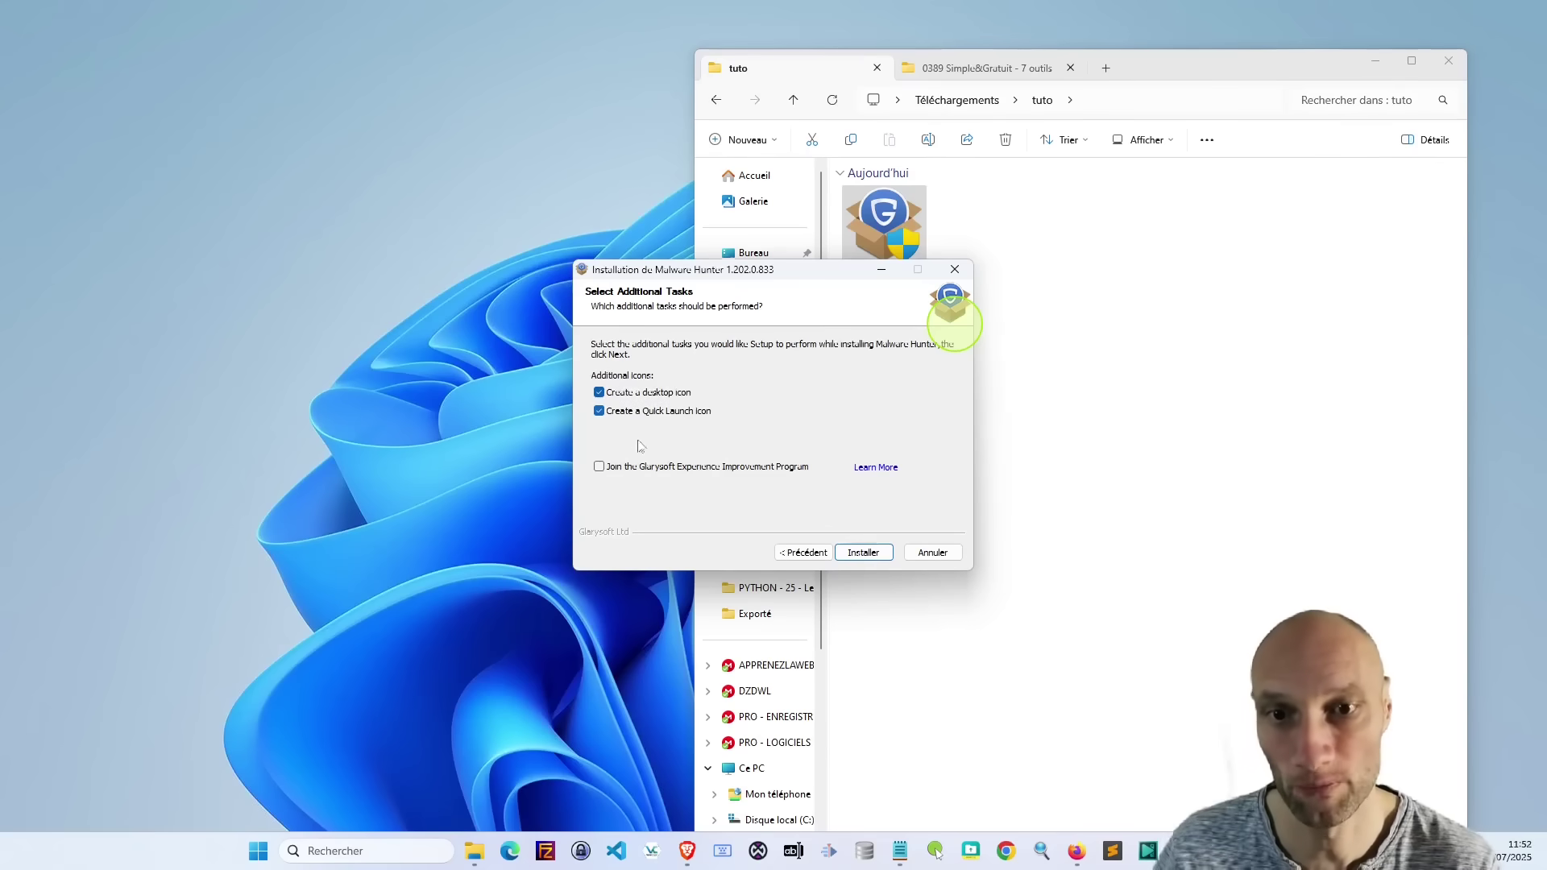
pyautogui.click(877, 555)
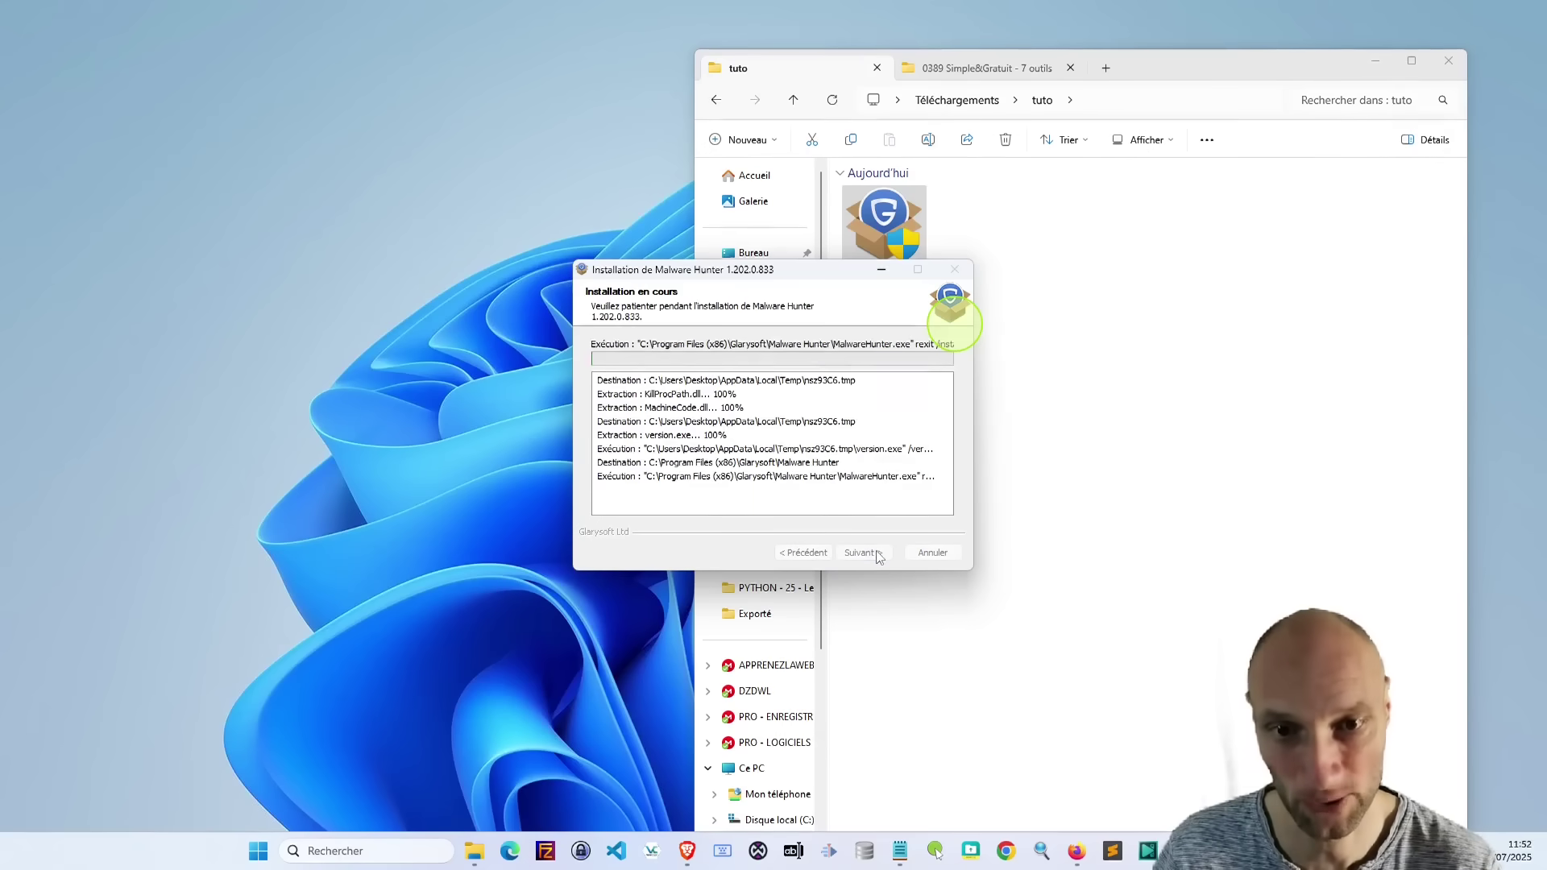
# - Finish the installation with the release notes option disabled and launch Malware Hunter
pyautogui.click(1376, 61)
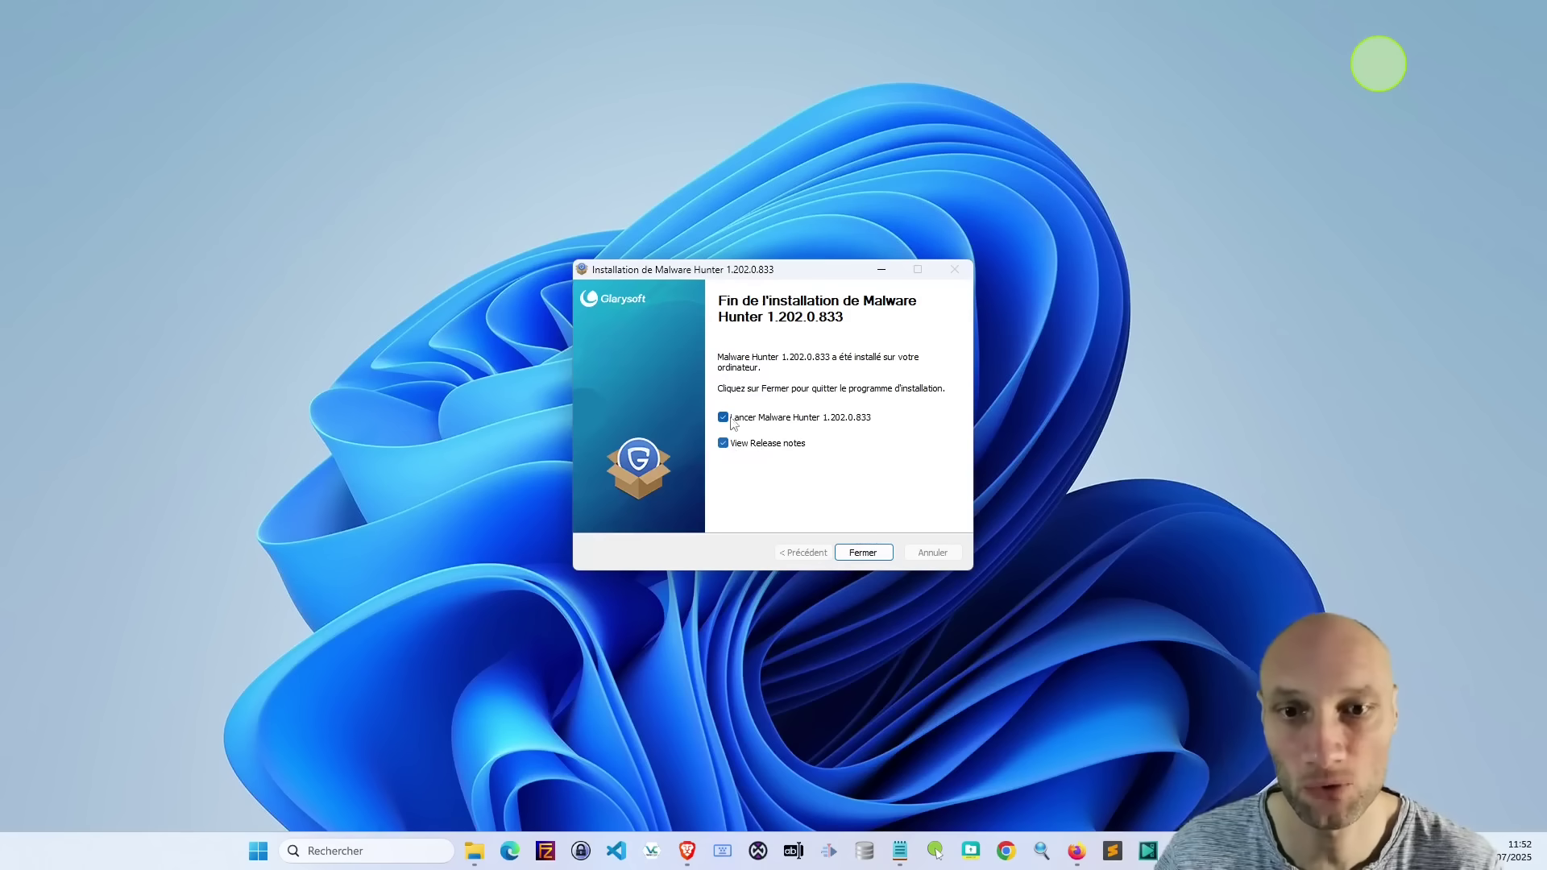
pyautogui.click(723, 443)
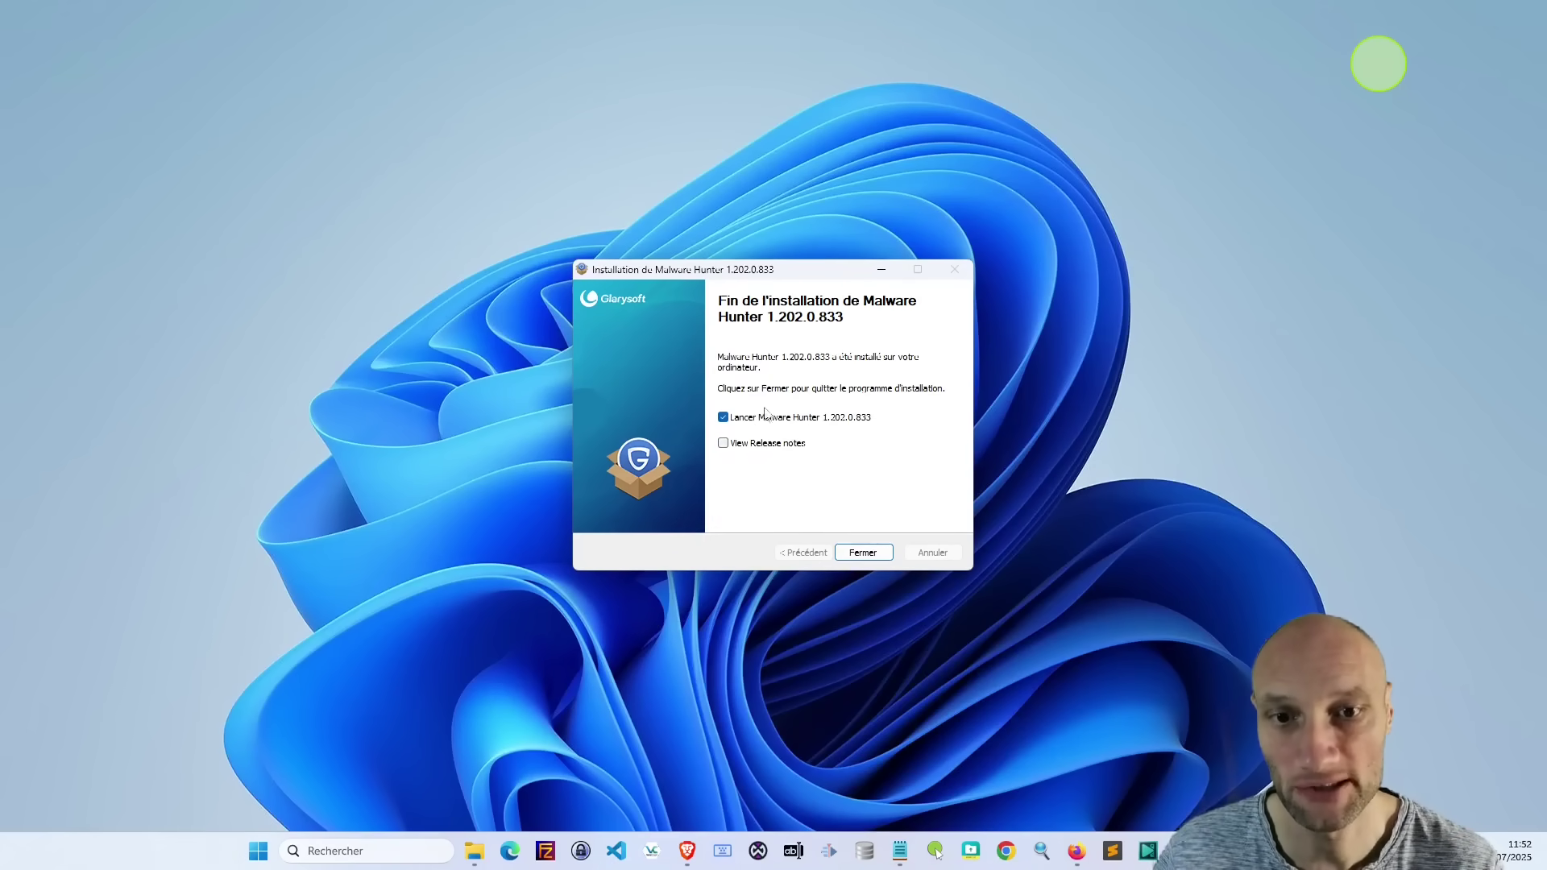
pyautogui.click(872, 554)
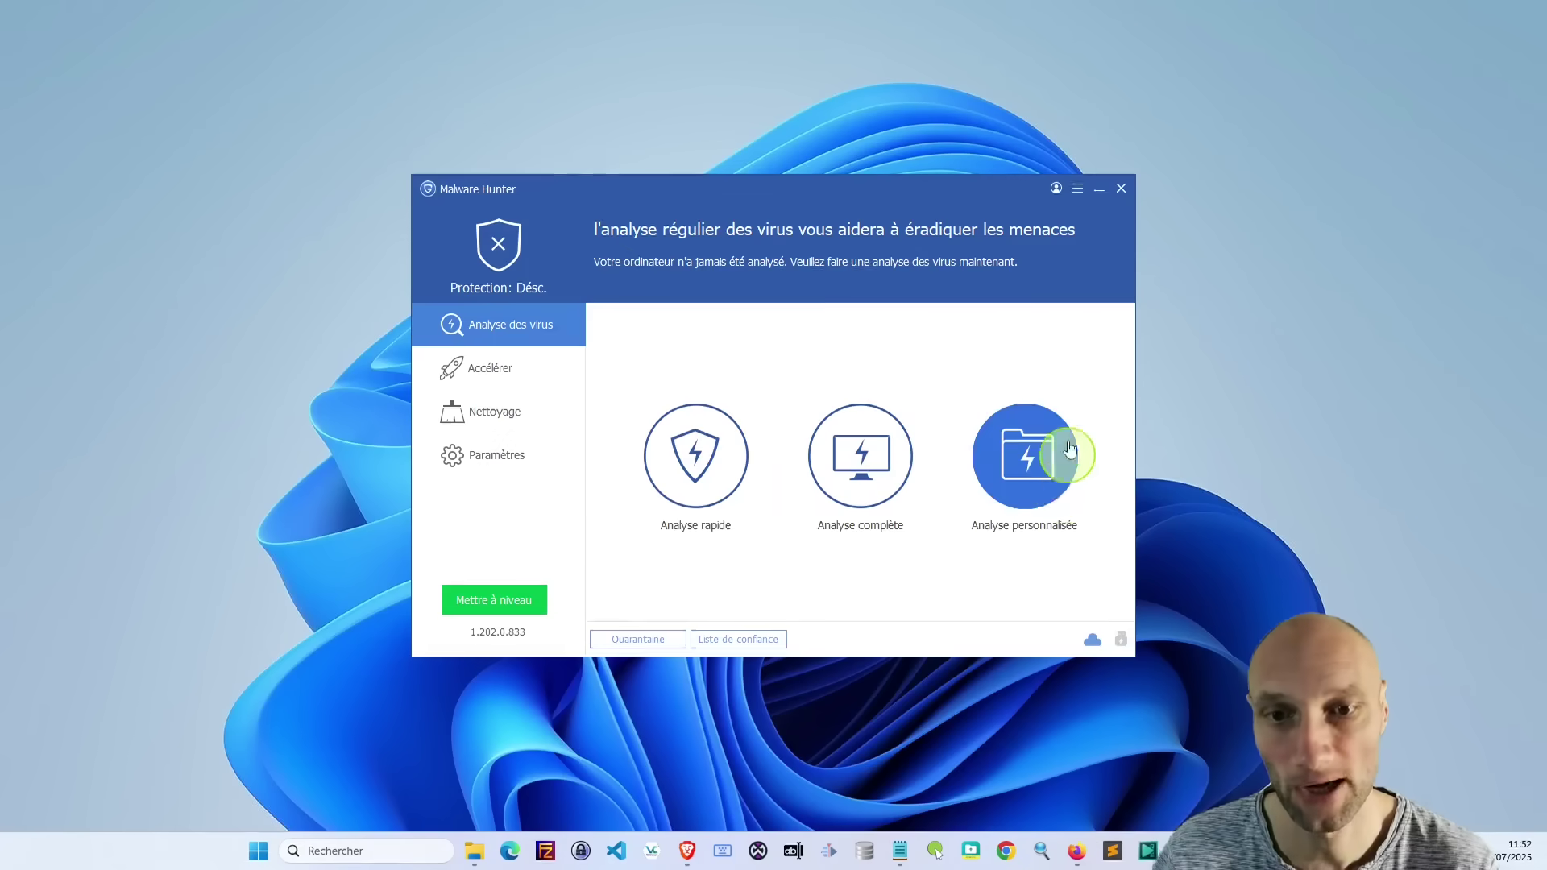
# - Disable automatic loading of Malware Hunter at Windows startup in the general settings, keeping the language as Français
pyautogui.moveTo(716, 190)
pyautogui.mouseDown()
pyautogui.moveTo(611, 171)
pyautogui.moveTo(716, 190)
pyautogui.mouseUp()
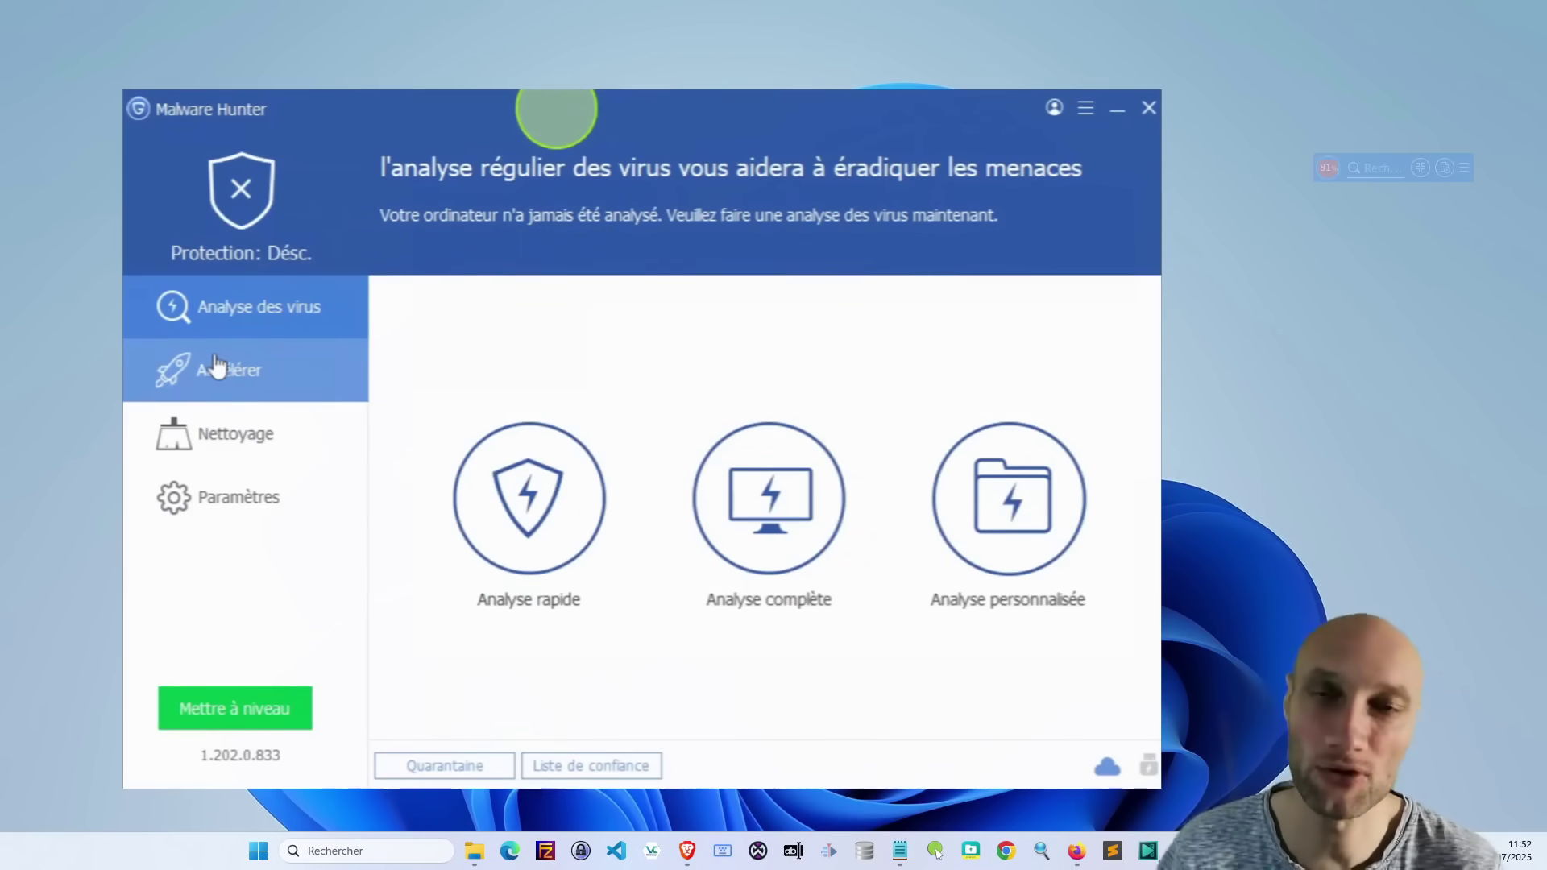
pyautogui.click(242, 504)
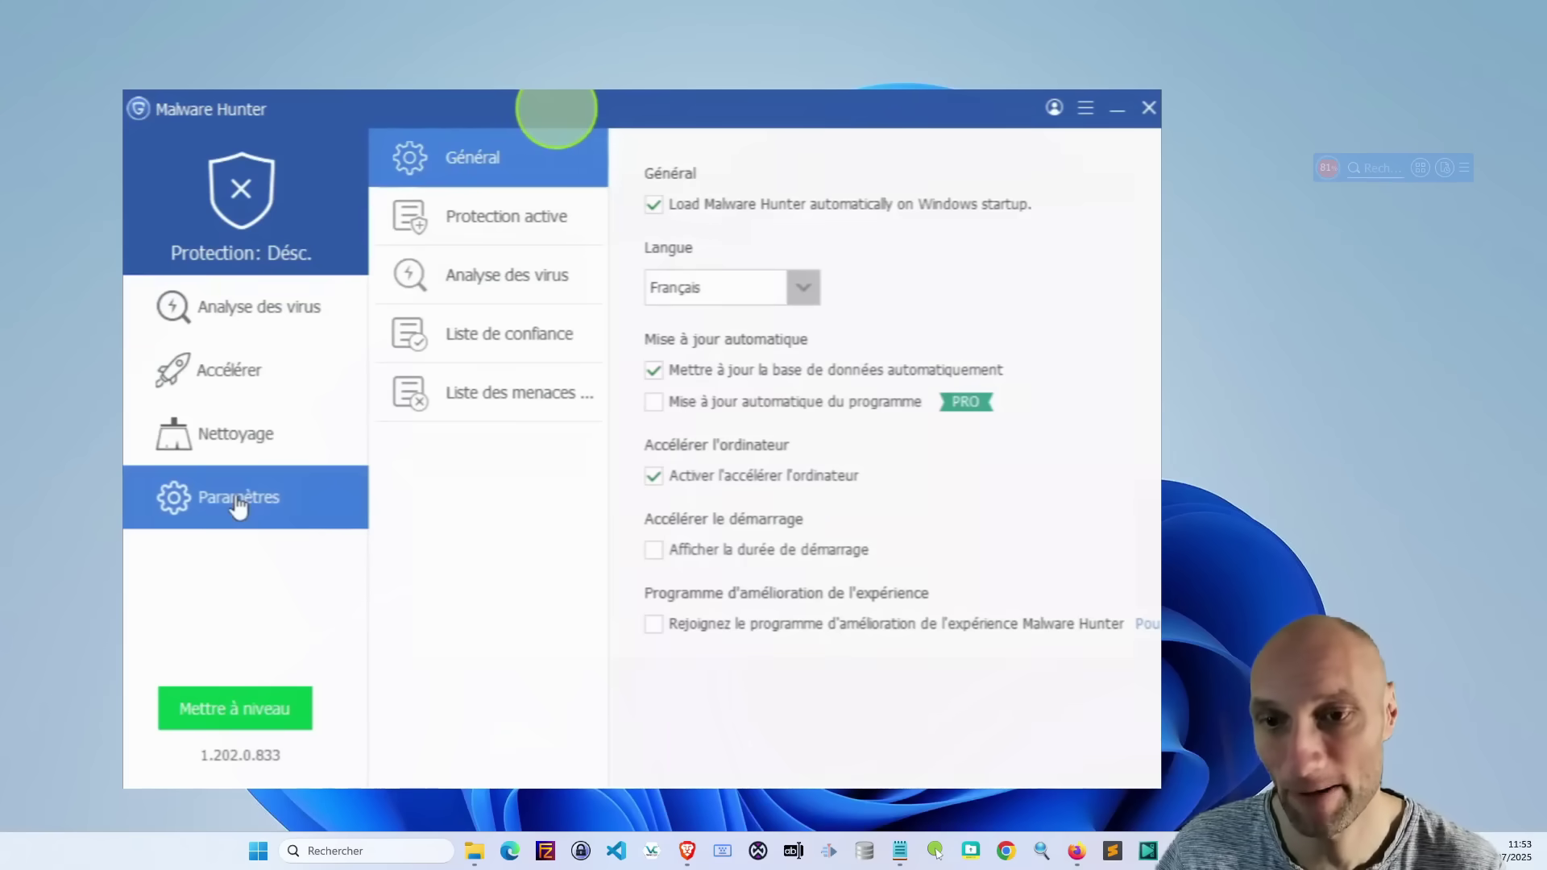
pyautogui.click(482, 159)
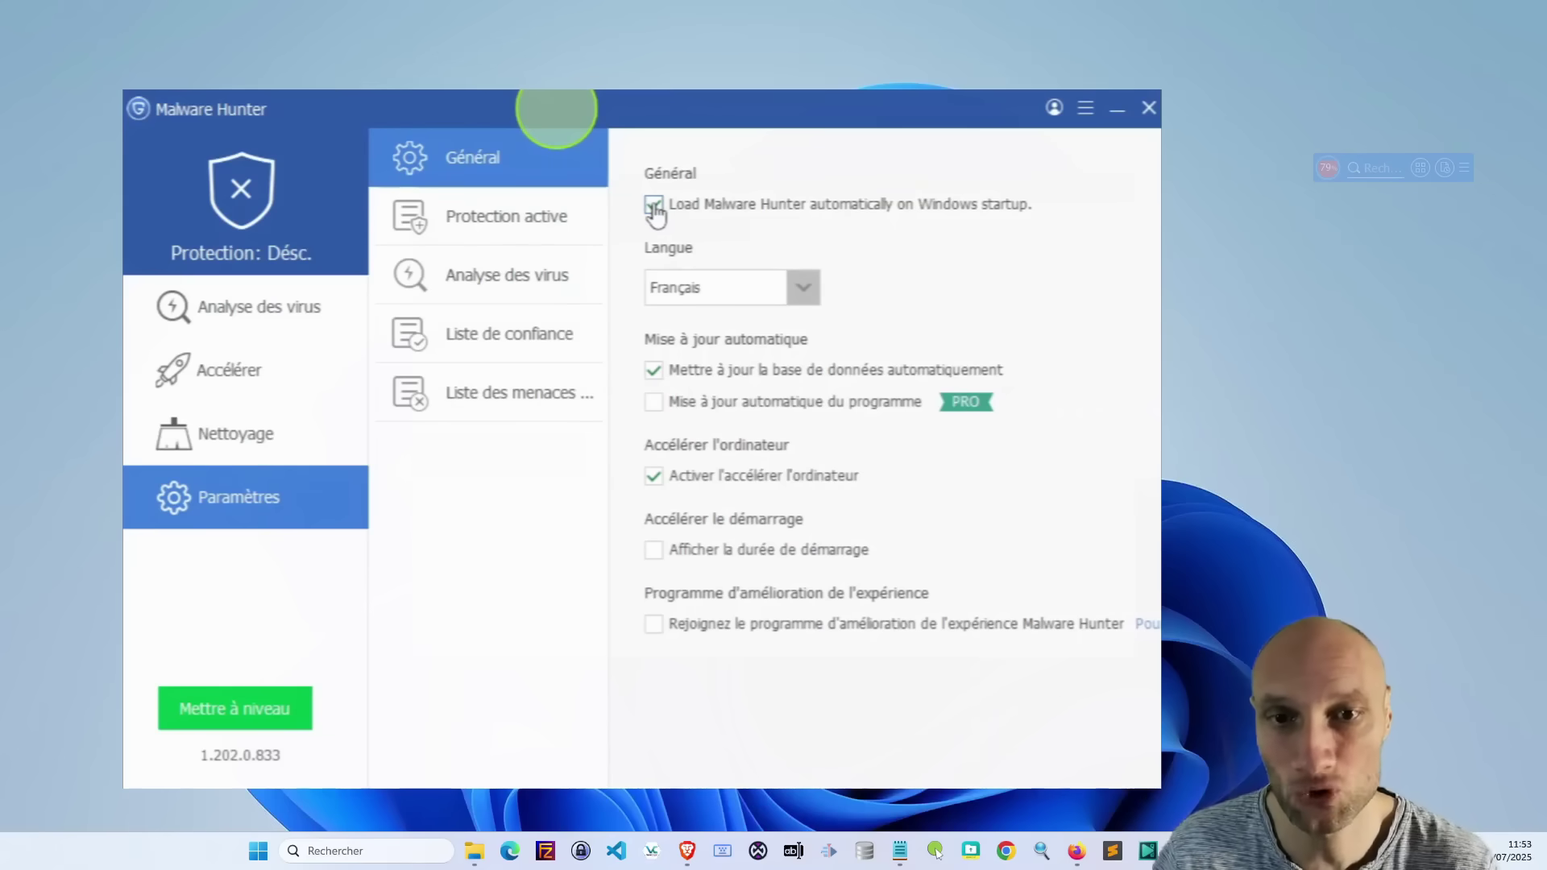
pyautogui.click(653, 207)
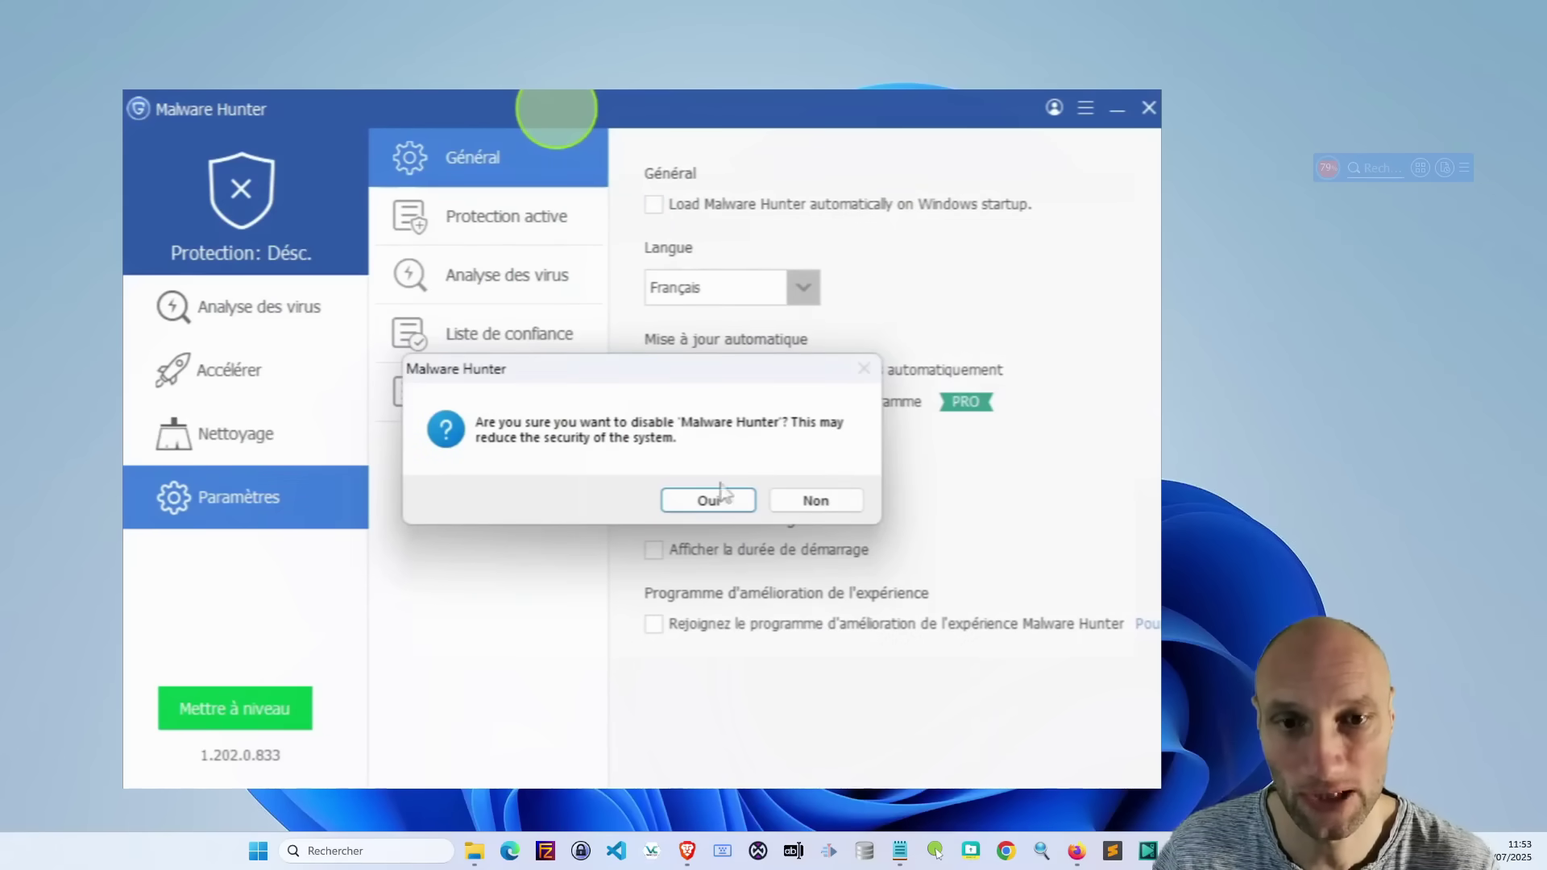
pyautogui.click(695, 503)
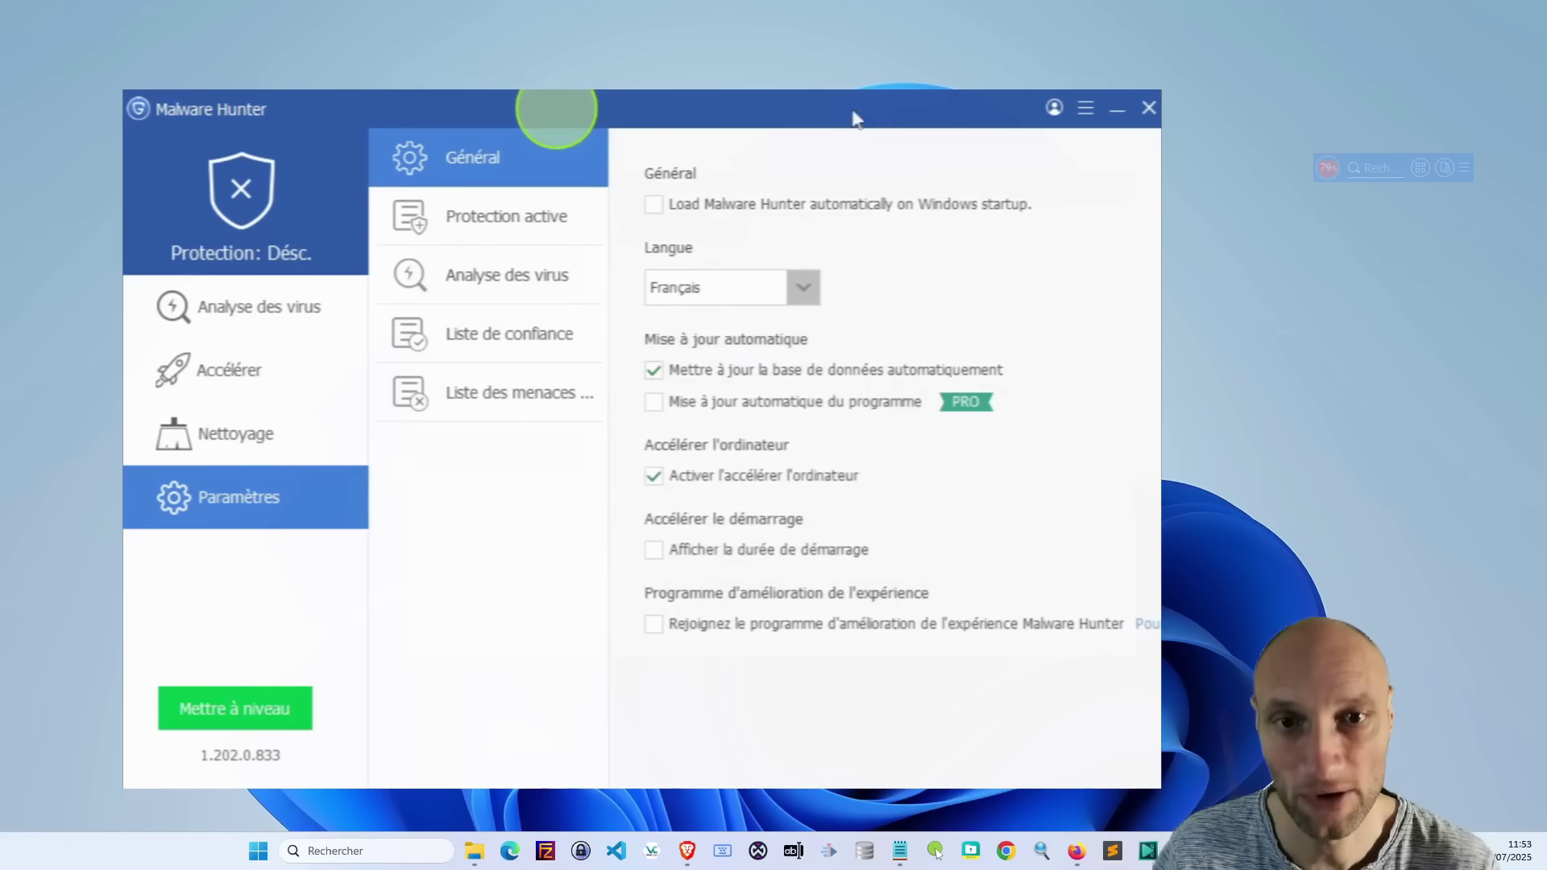
pyautogui.click(723, 308)
pyautogui.click(798, 290)
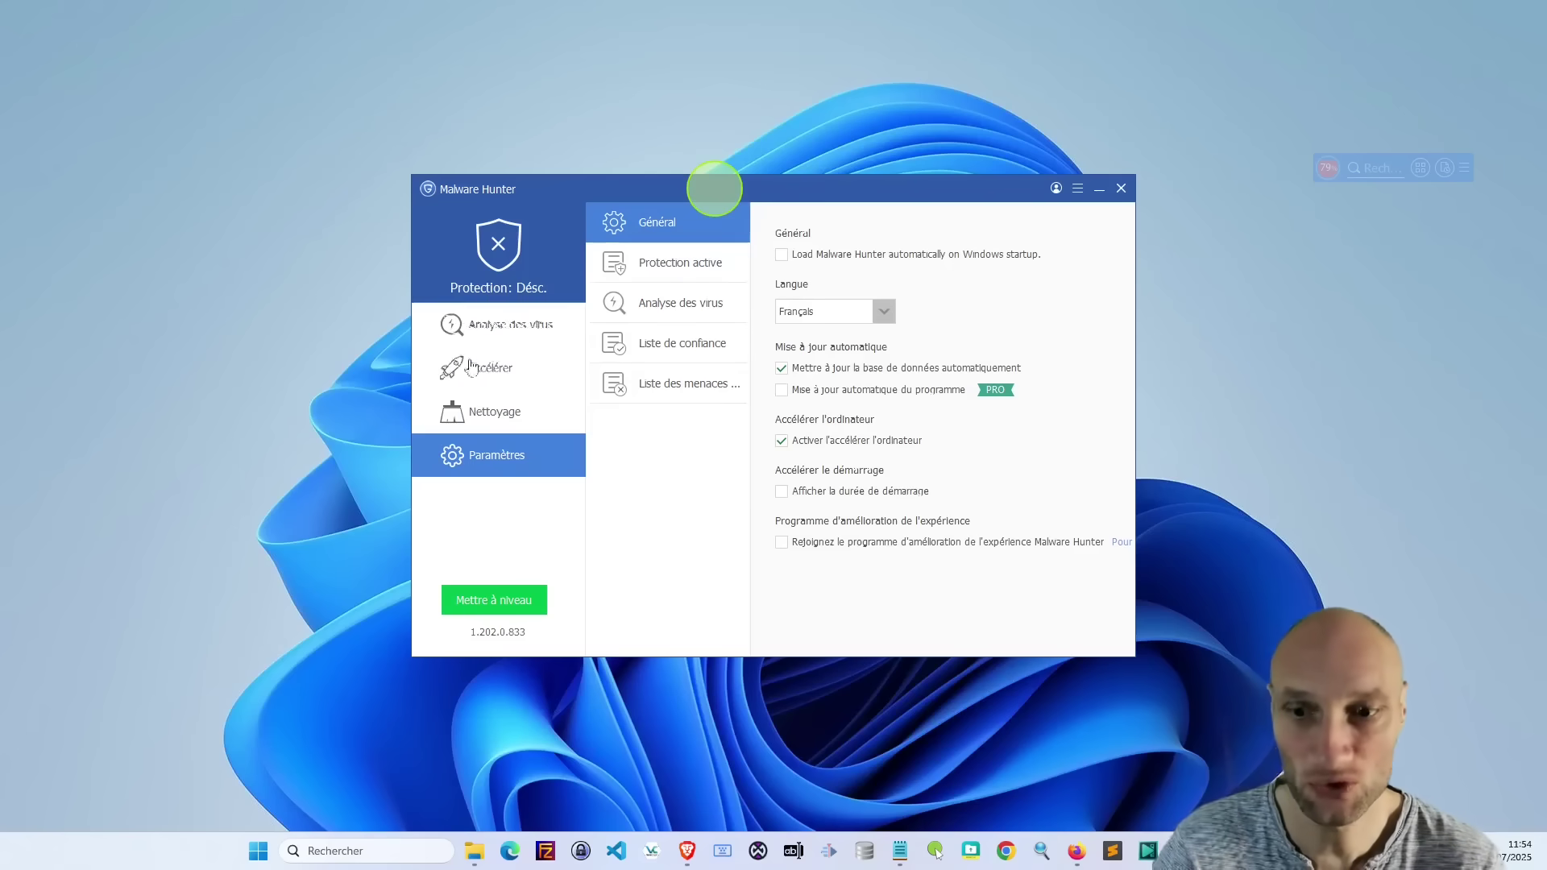
# - Search Windows for "rest" and open the "Créer un point de restauration" system protection settings
pyautogui.click(259, 856)
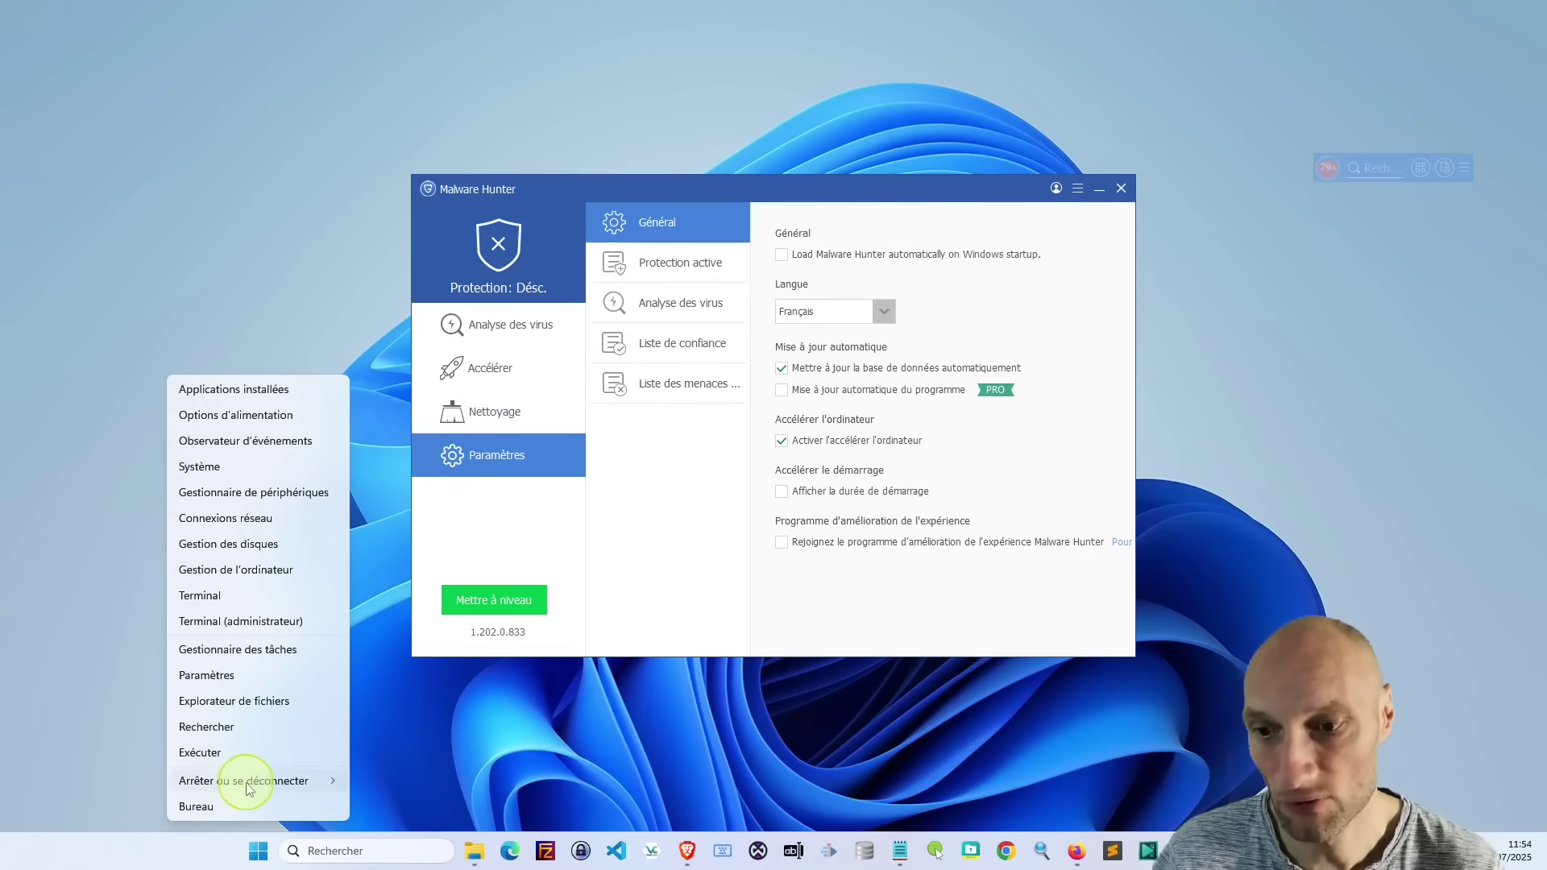
pyautogui.click(334, 850)
pyautogui.click(334, 850)
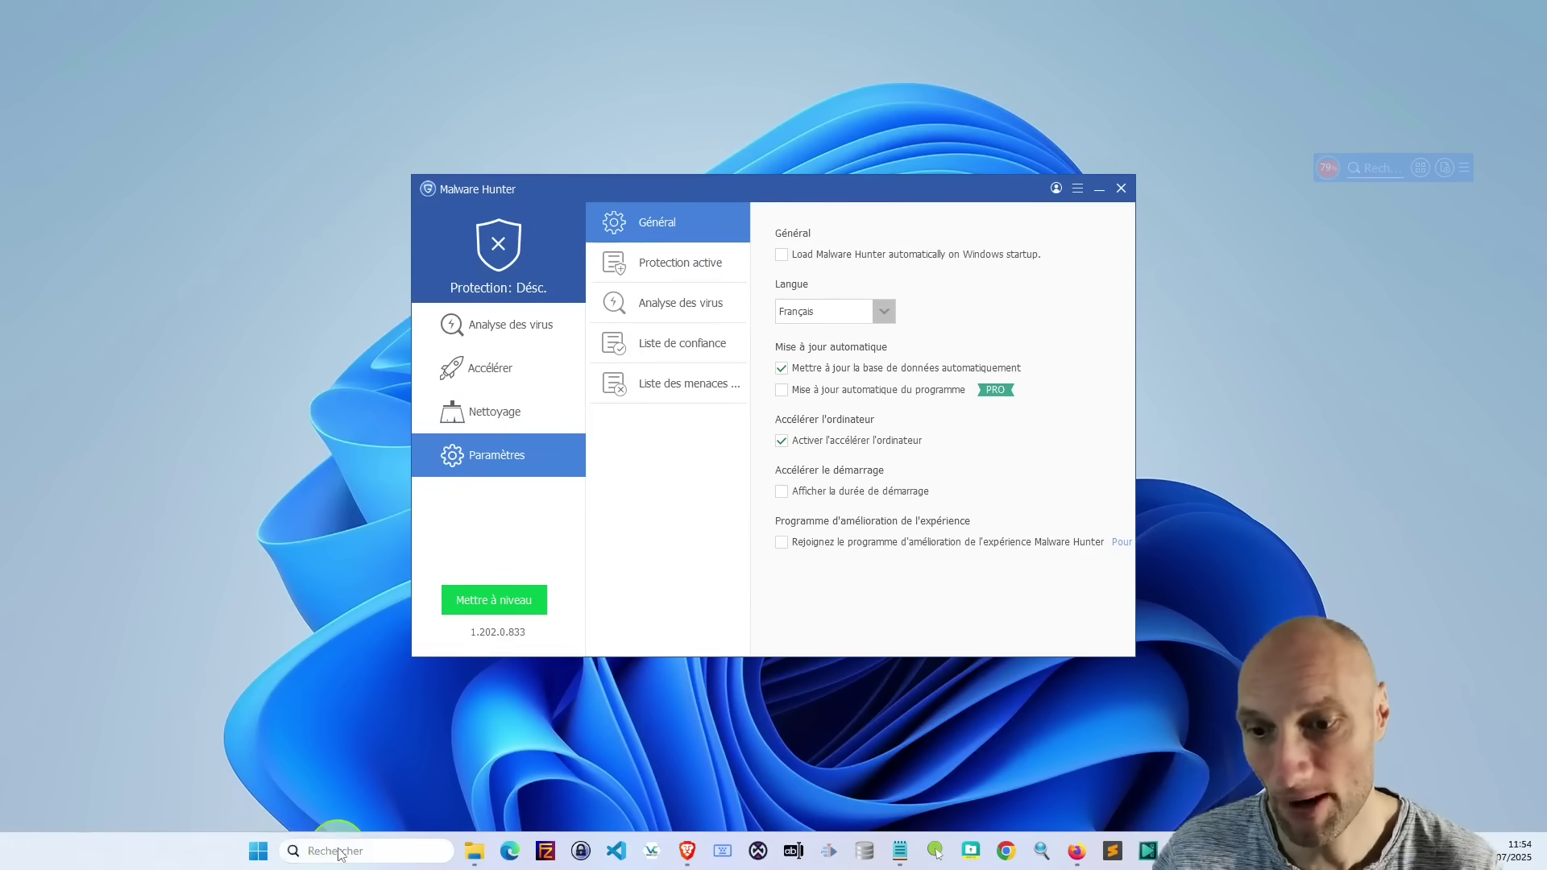
pyautogui.write('res')
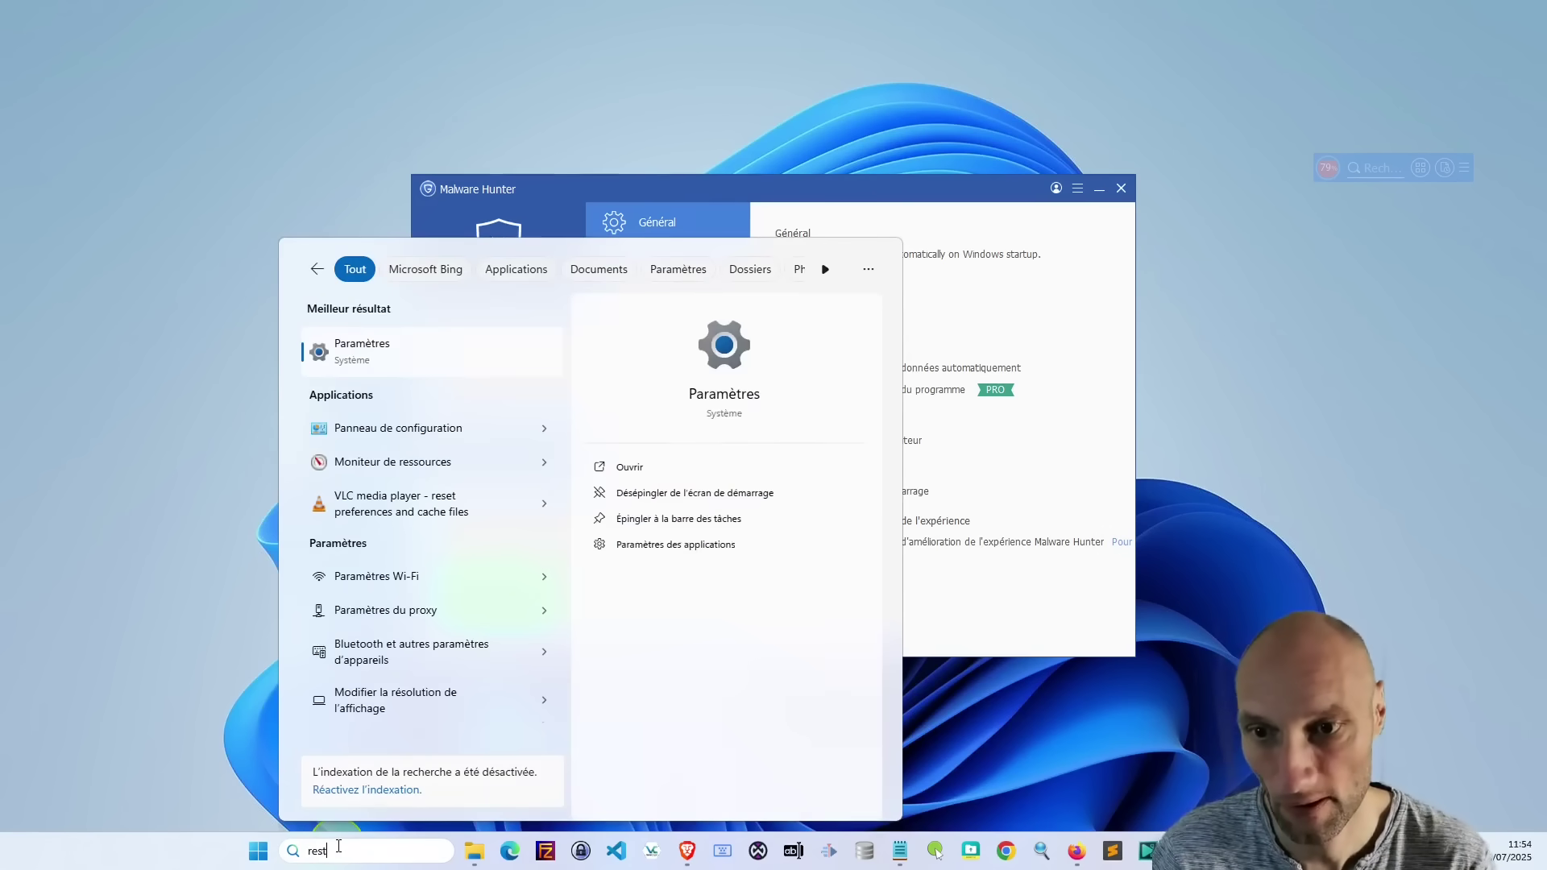
pyautogui.write('t')
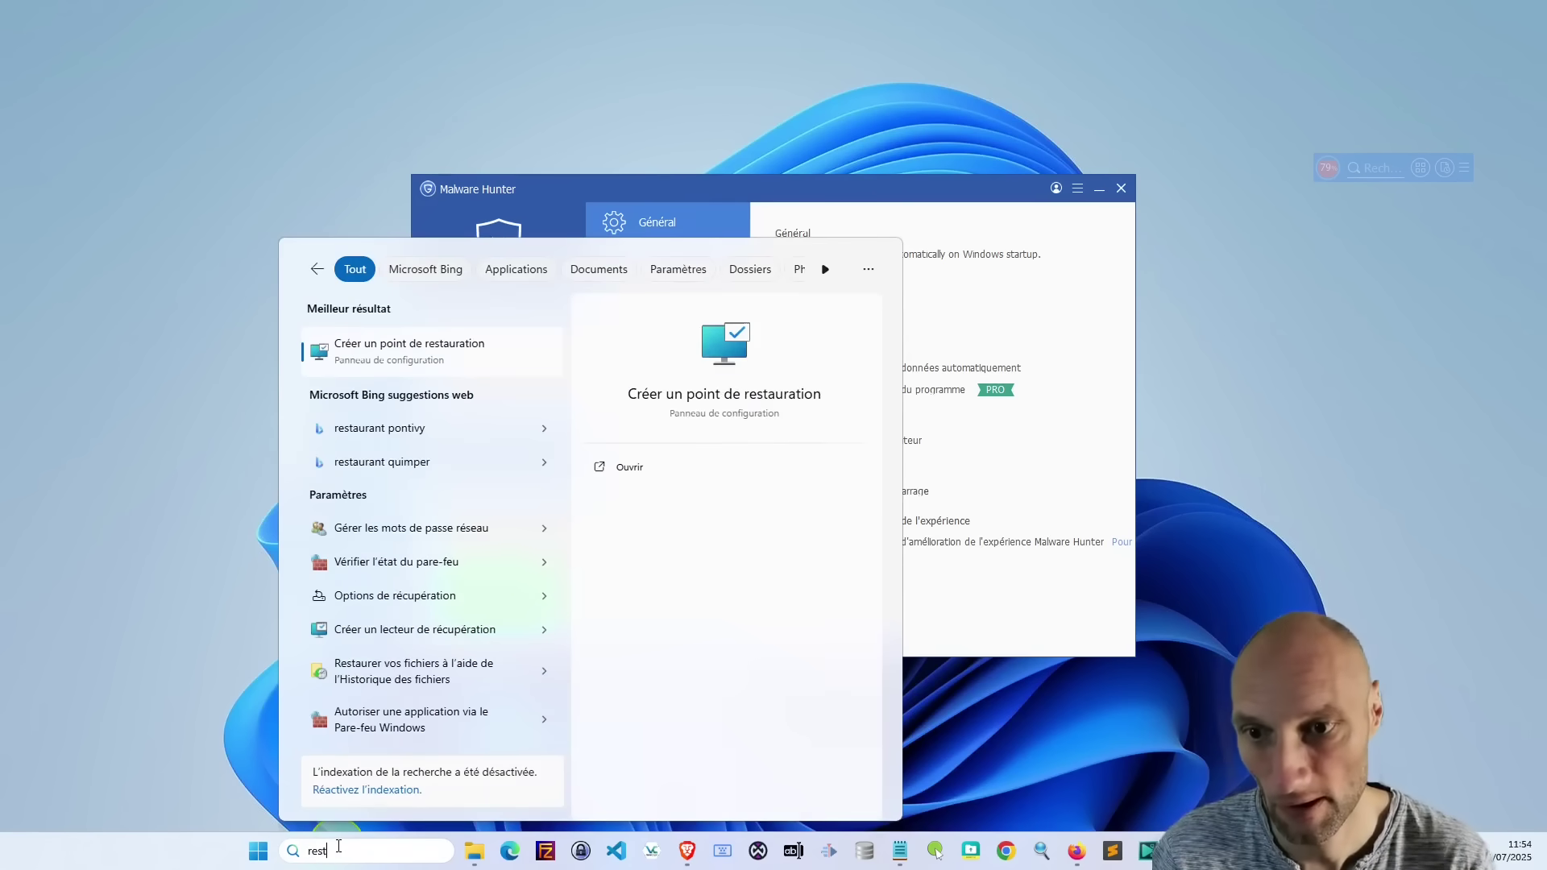
pyautogui.click(418, 360)
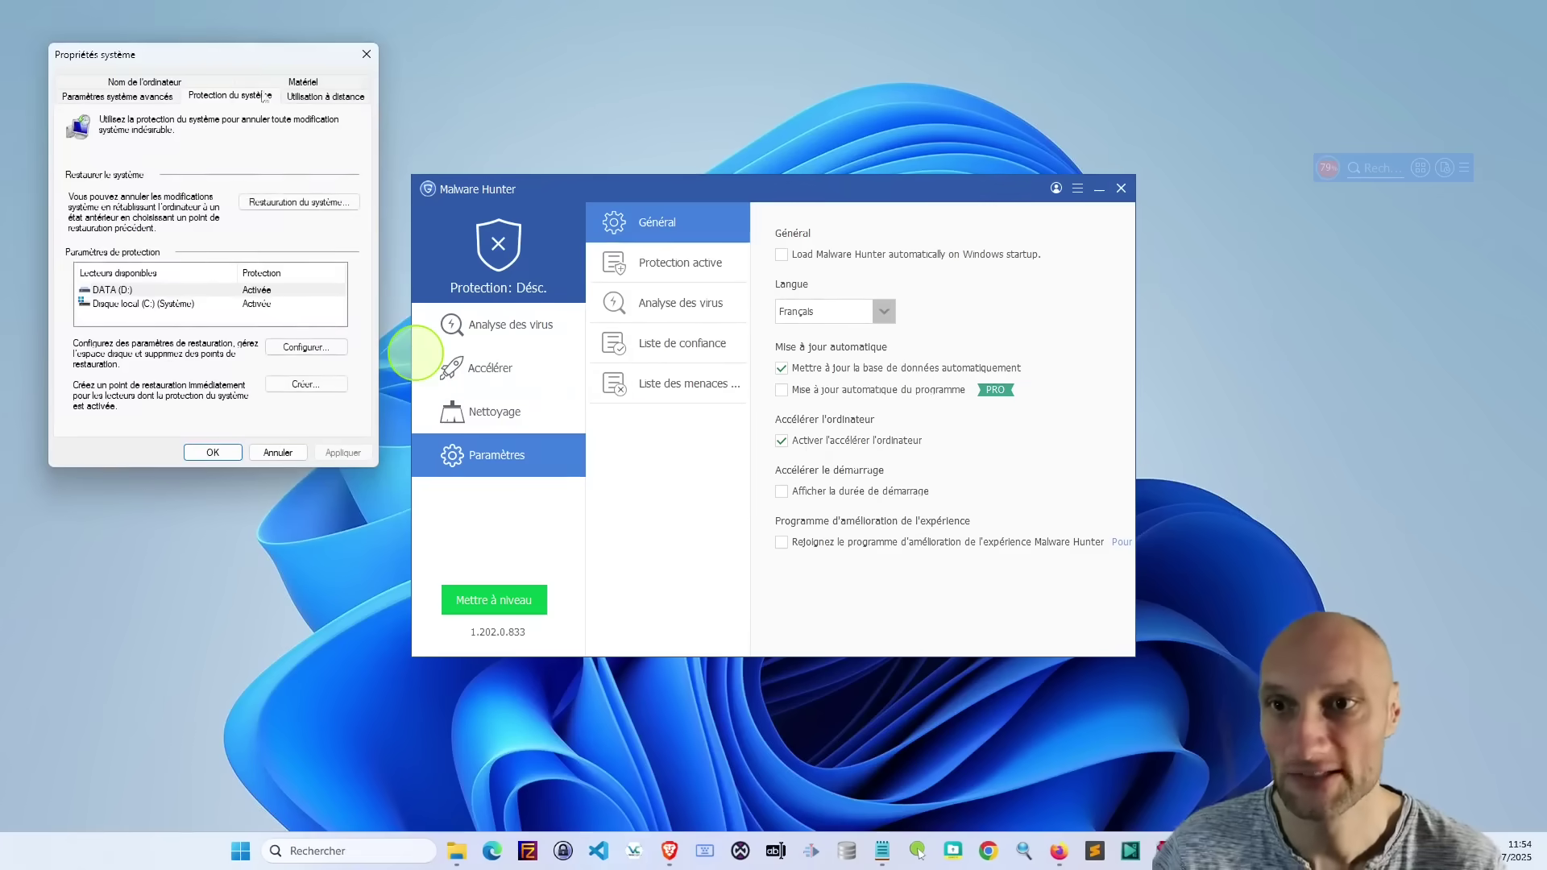
pyautogui.moveTo(239, 57); pyautogui.dragTo(774, 71)
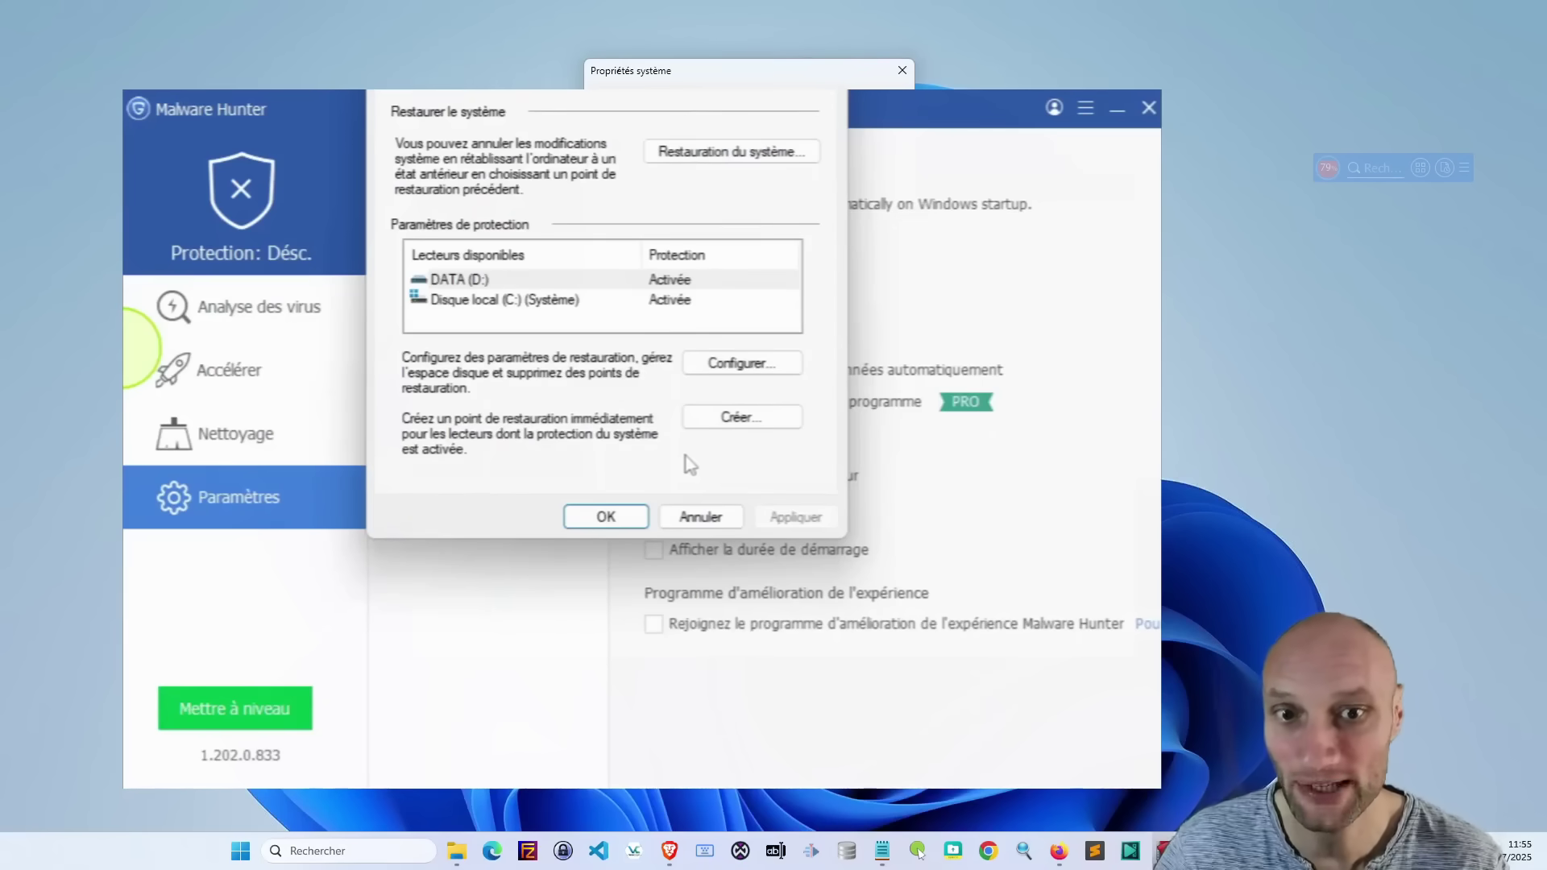
# - Create a system restore point, entering a person's first name as its description
pyautogui.click(743, 420)
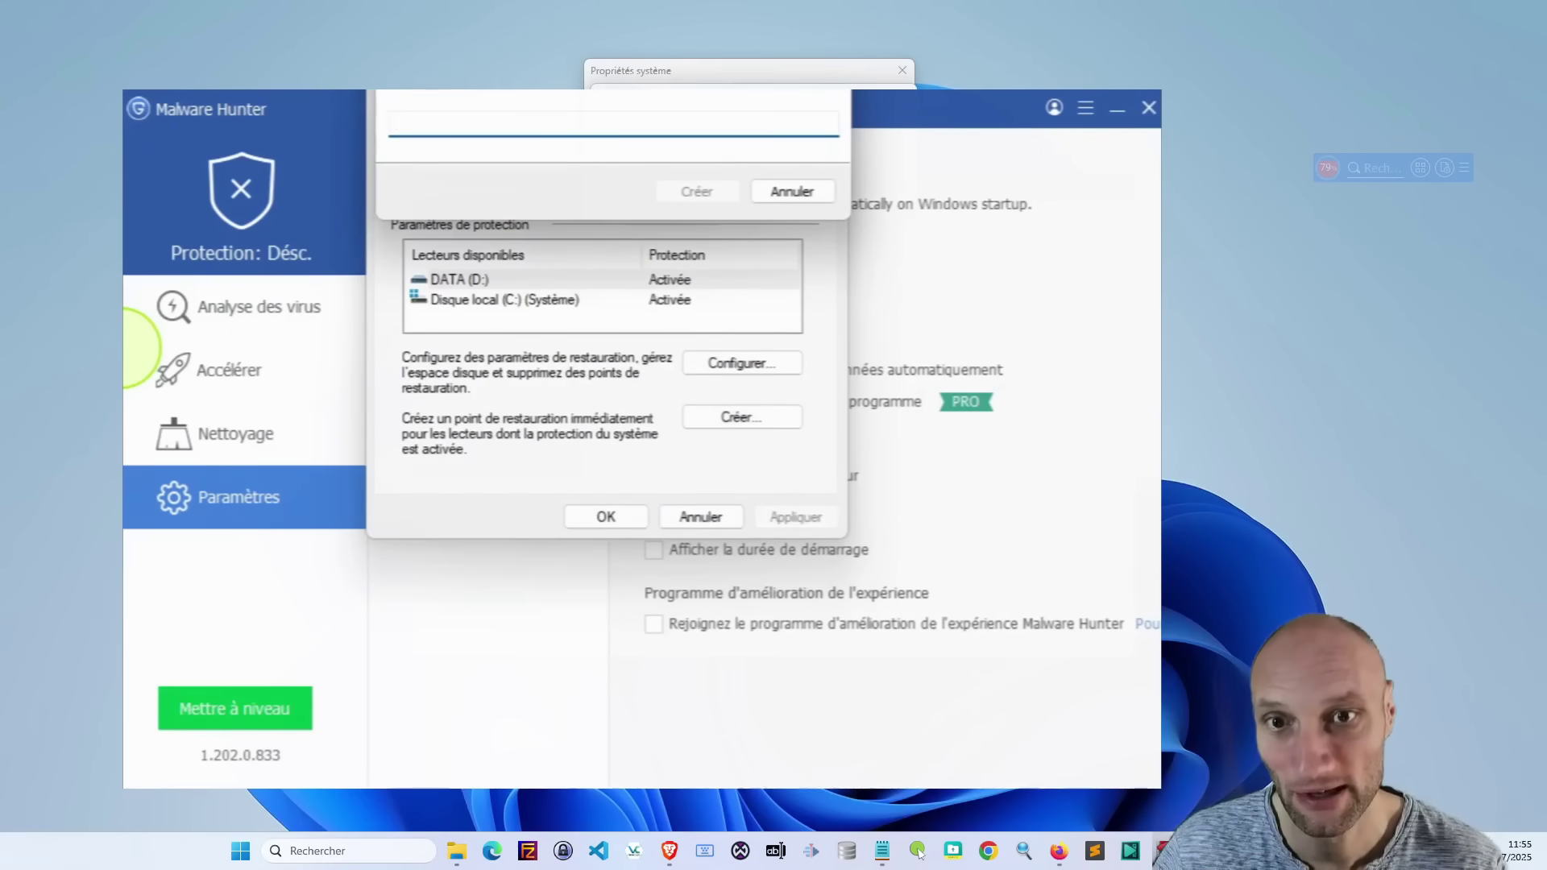
pyautogui.write('J')
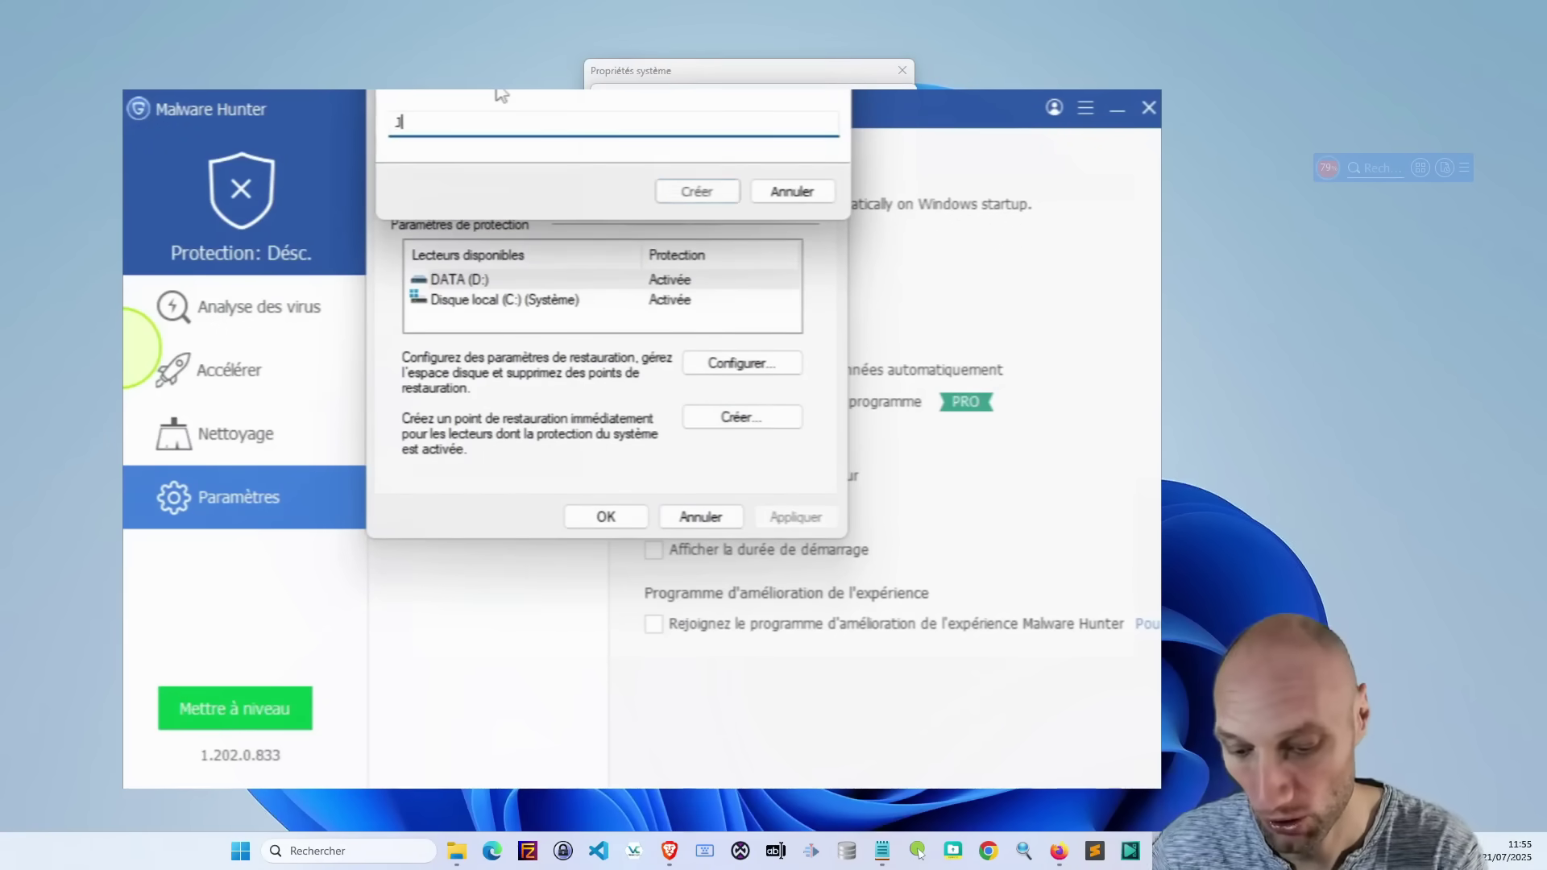
pyautogui.write('ean Claude')
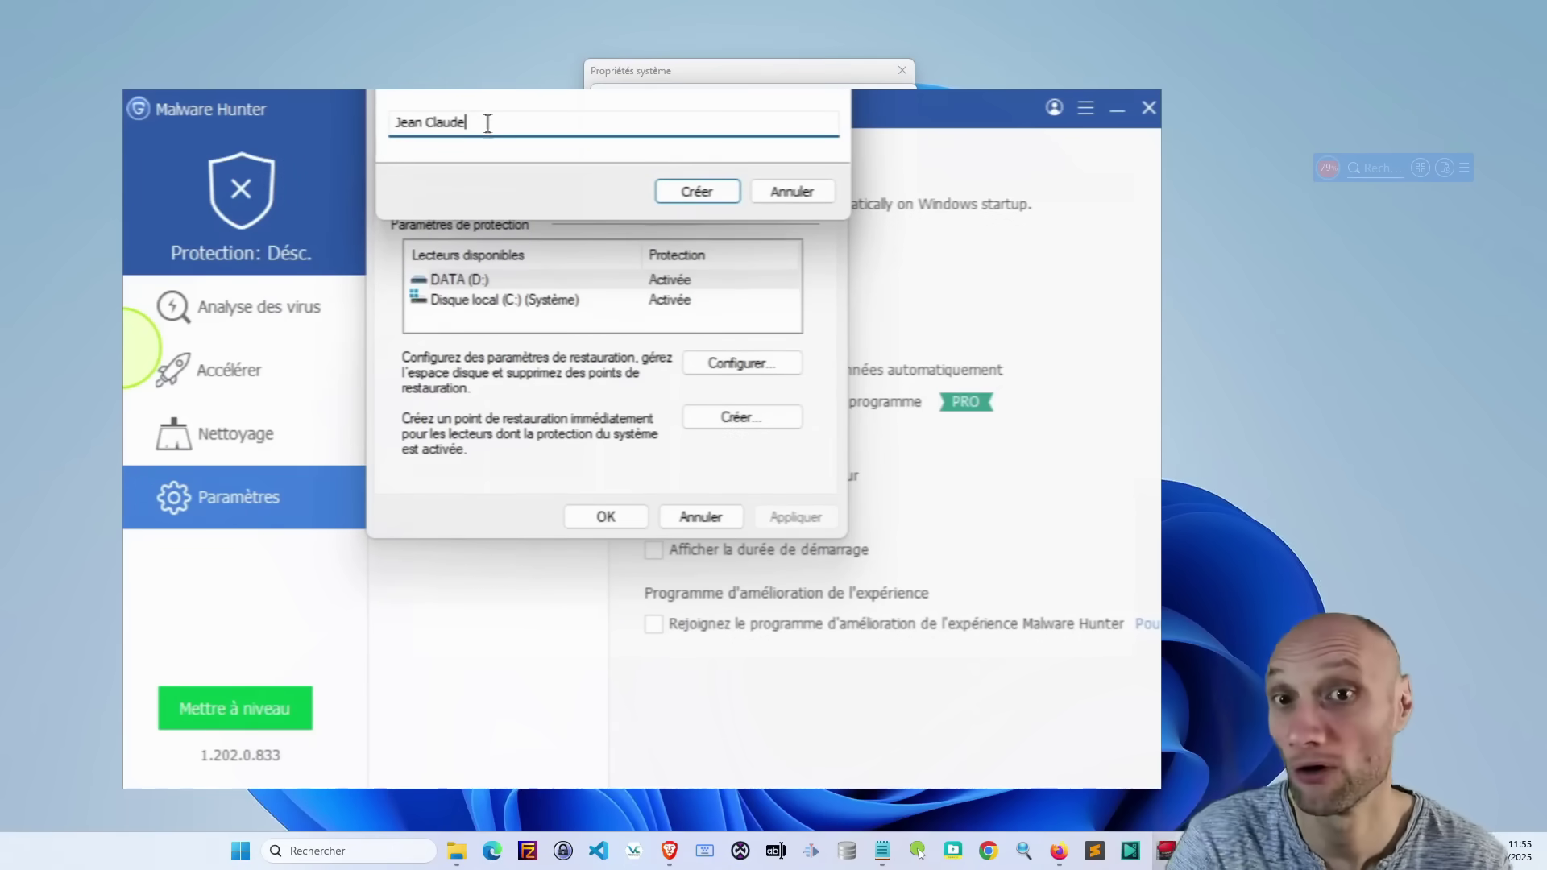
pyautogui.click(693, 191)
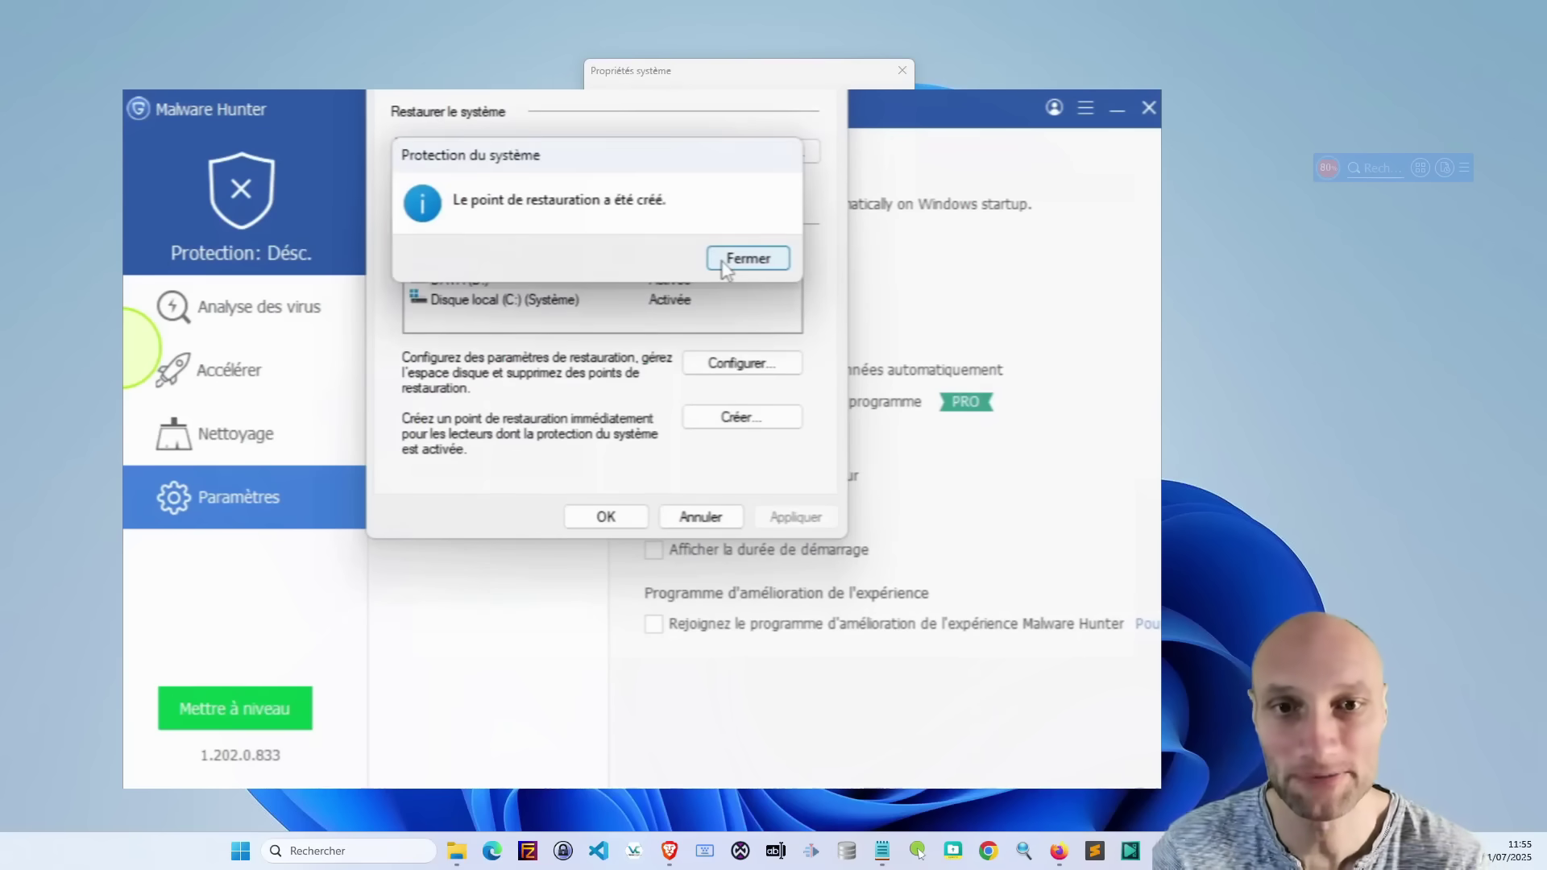
pyautogui.click(723, 265)
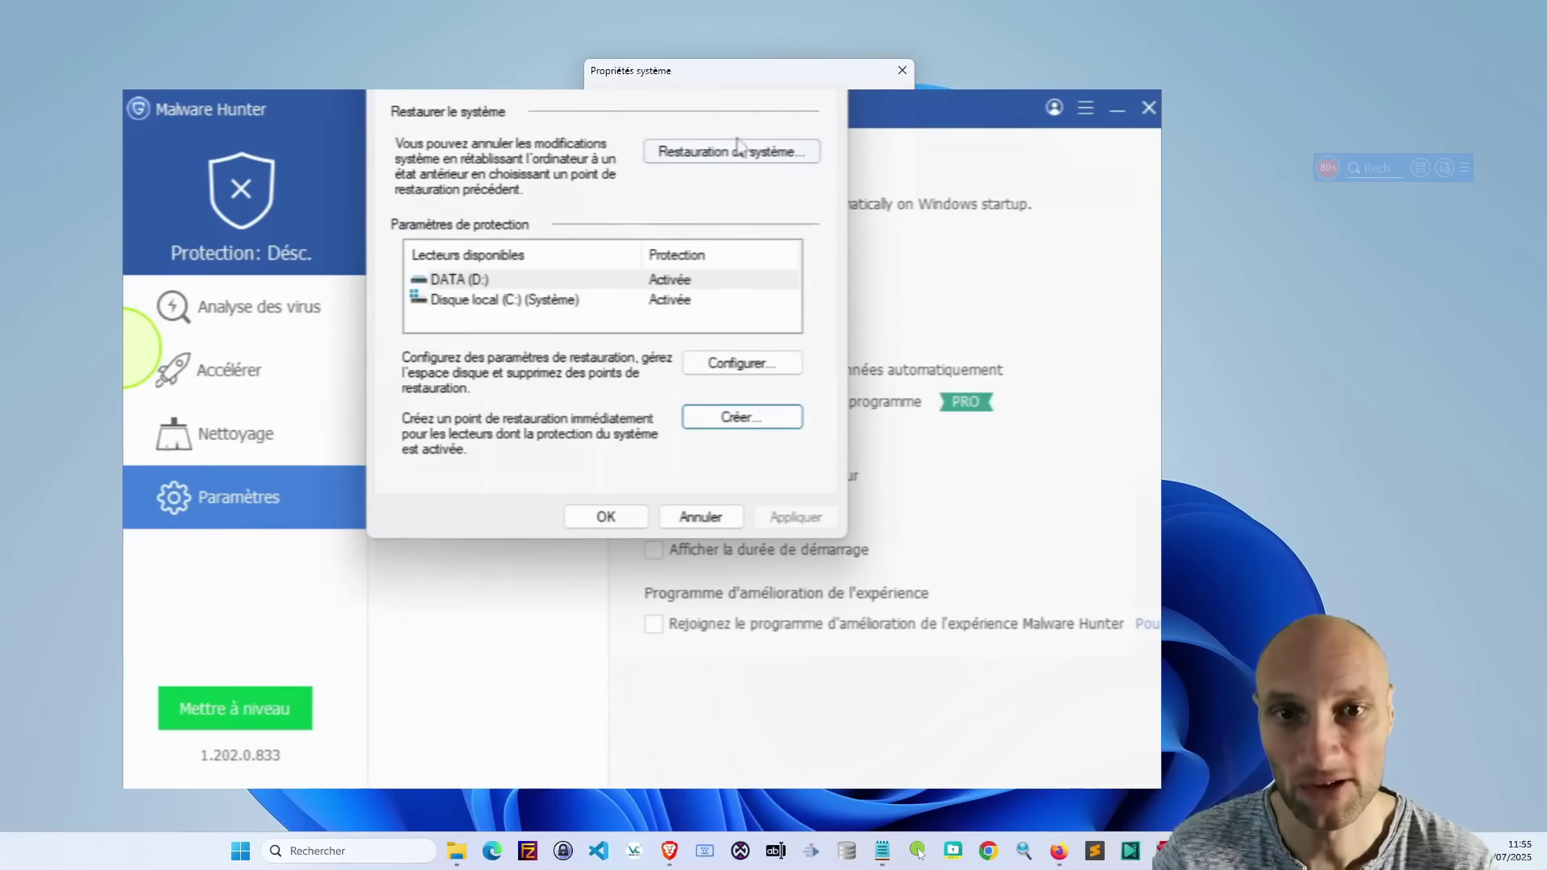
# - Preview System Restore with the manual restore point up to its confirmation page, cancel it and close the system properties
pyautogui.click(762, 152)
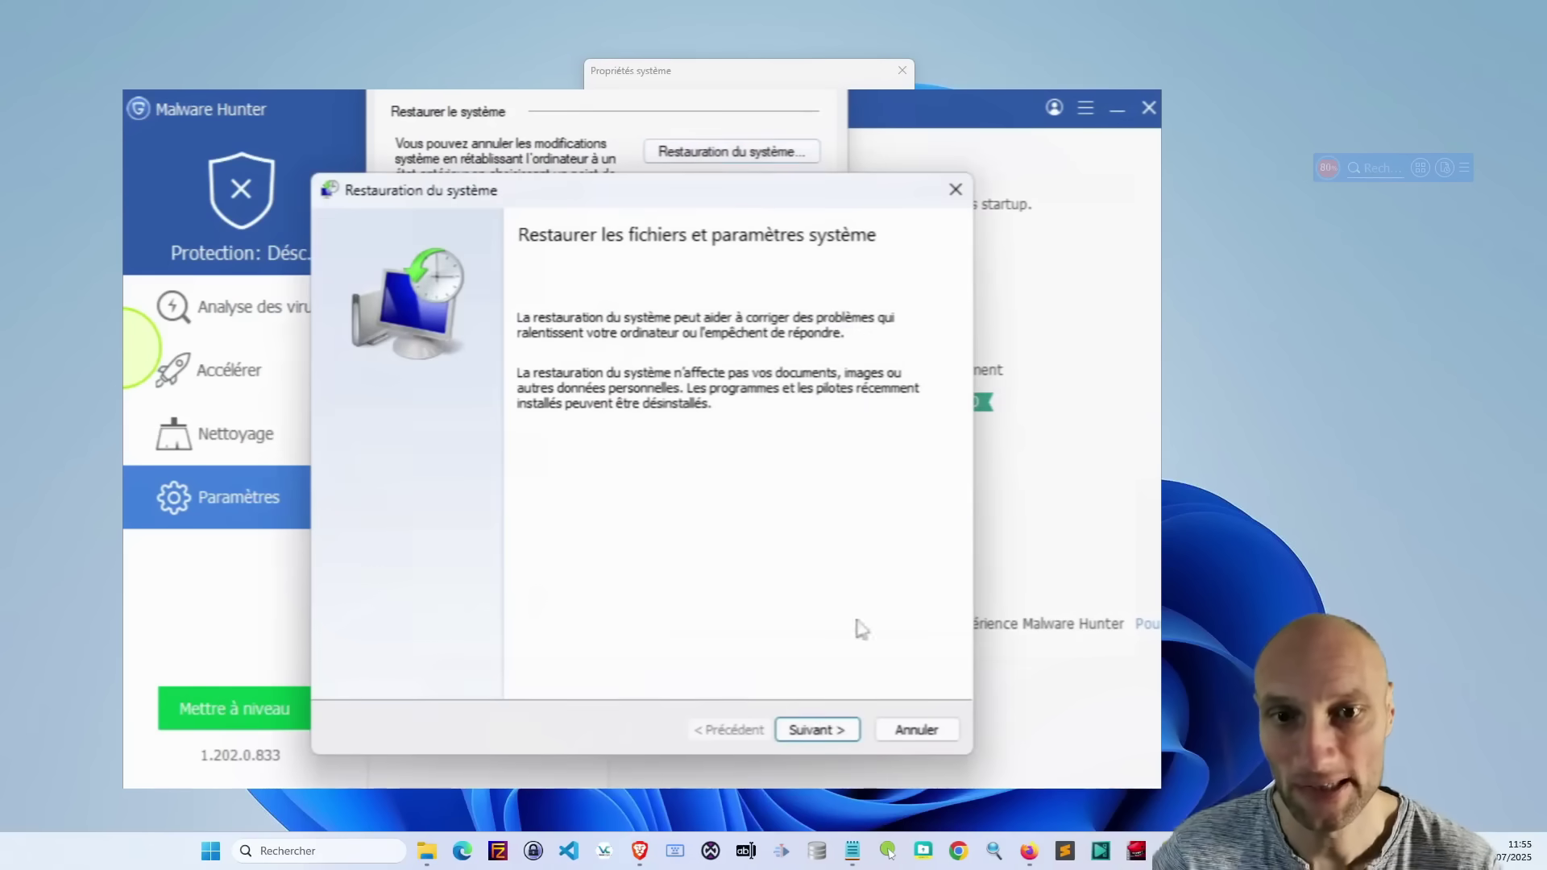
pyautogui.click(825, 730)
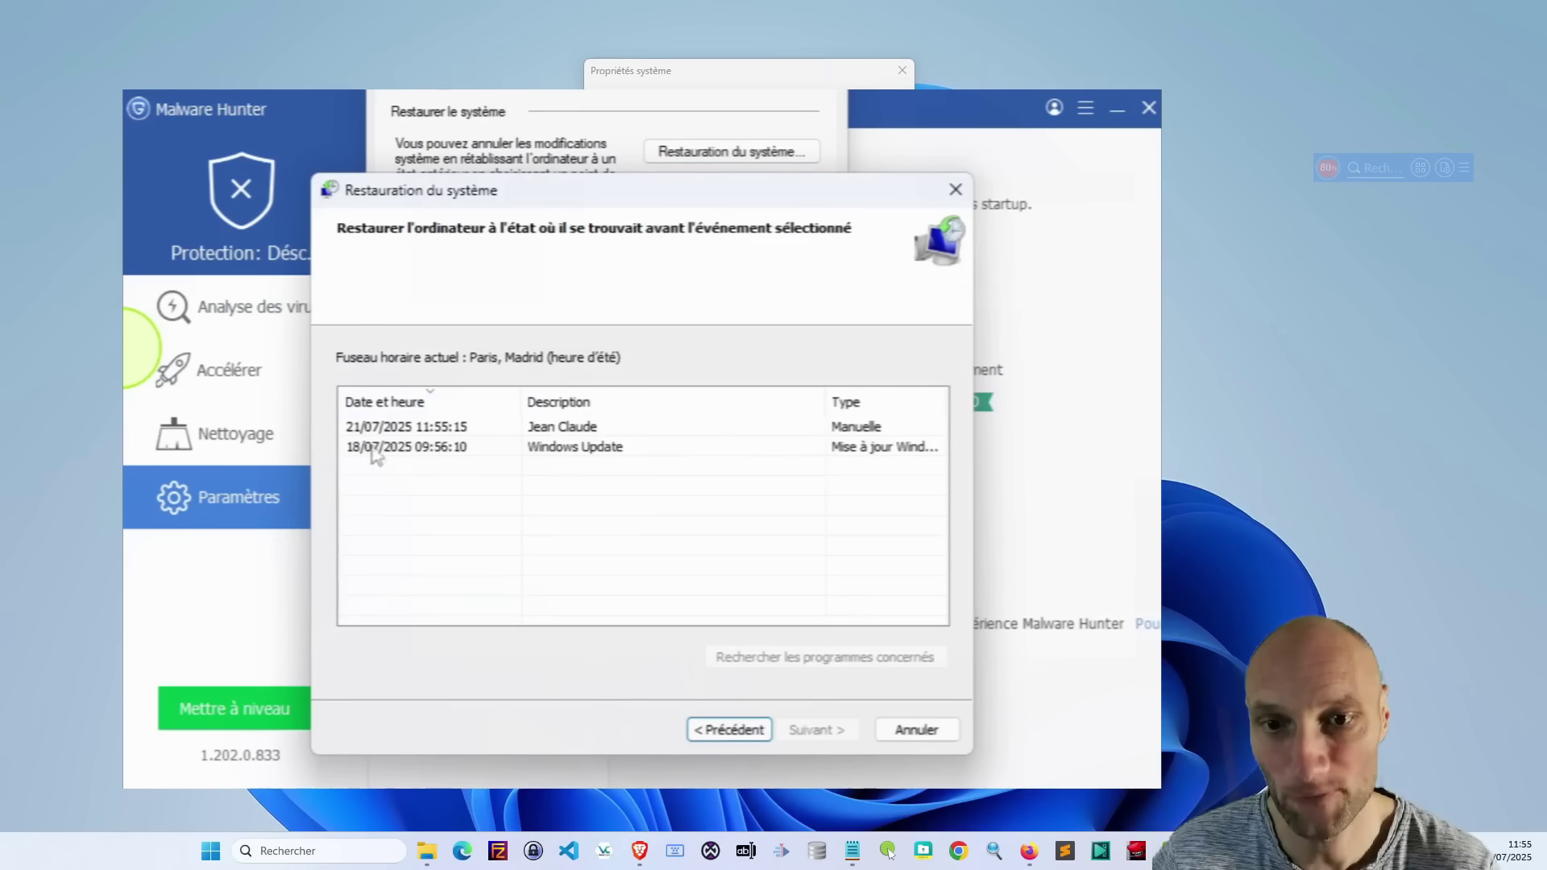
pyautogui.click(544, 428)
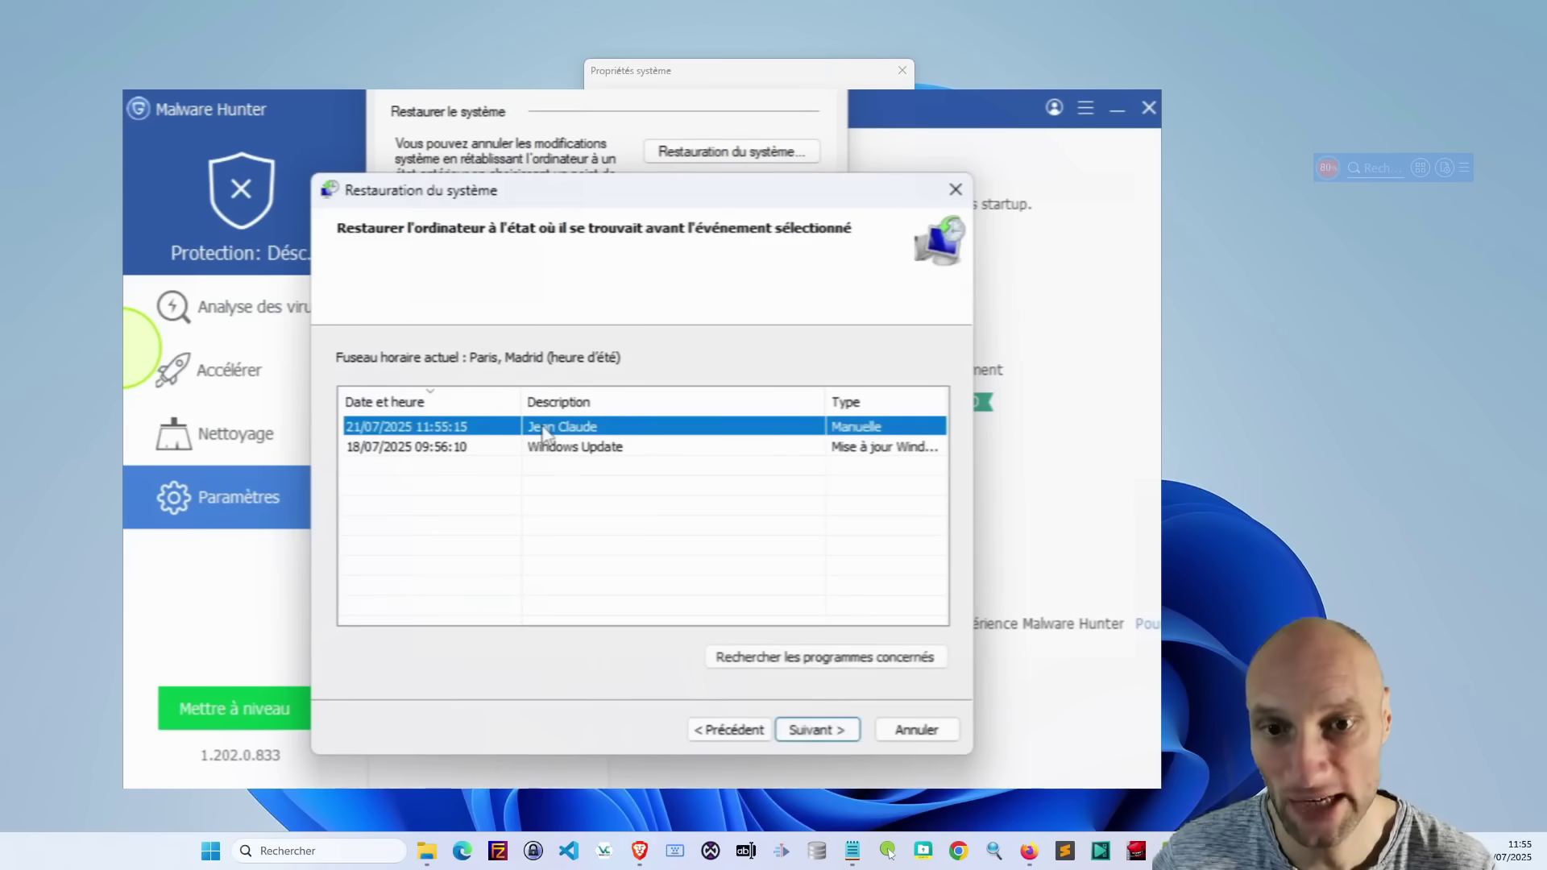
pyautogui.click(829, 734)
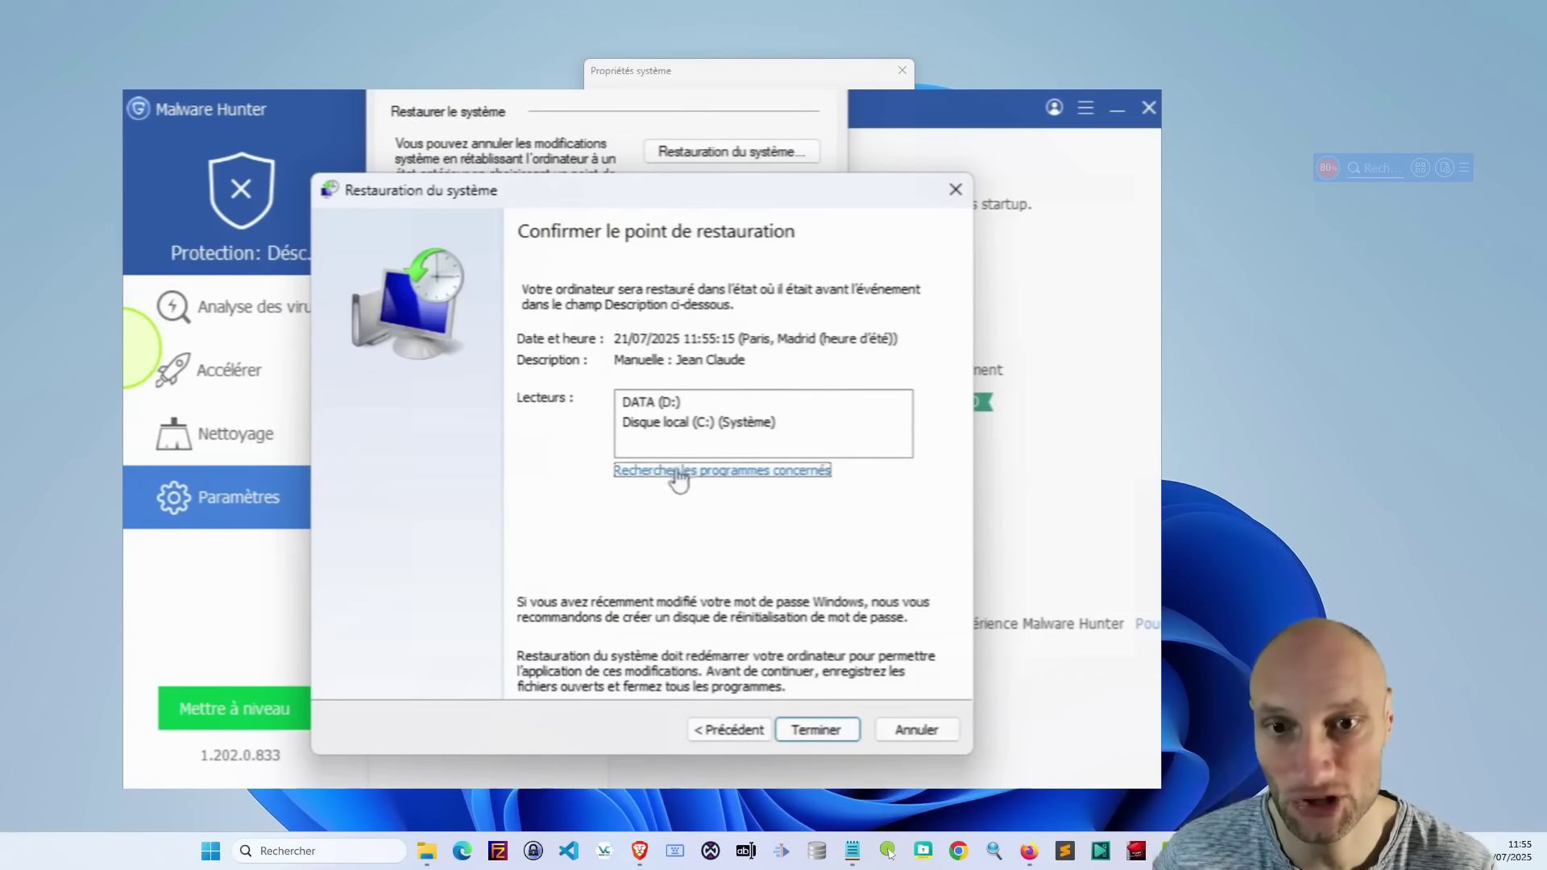
pyautogui.click(908, 734)
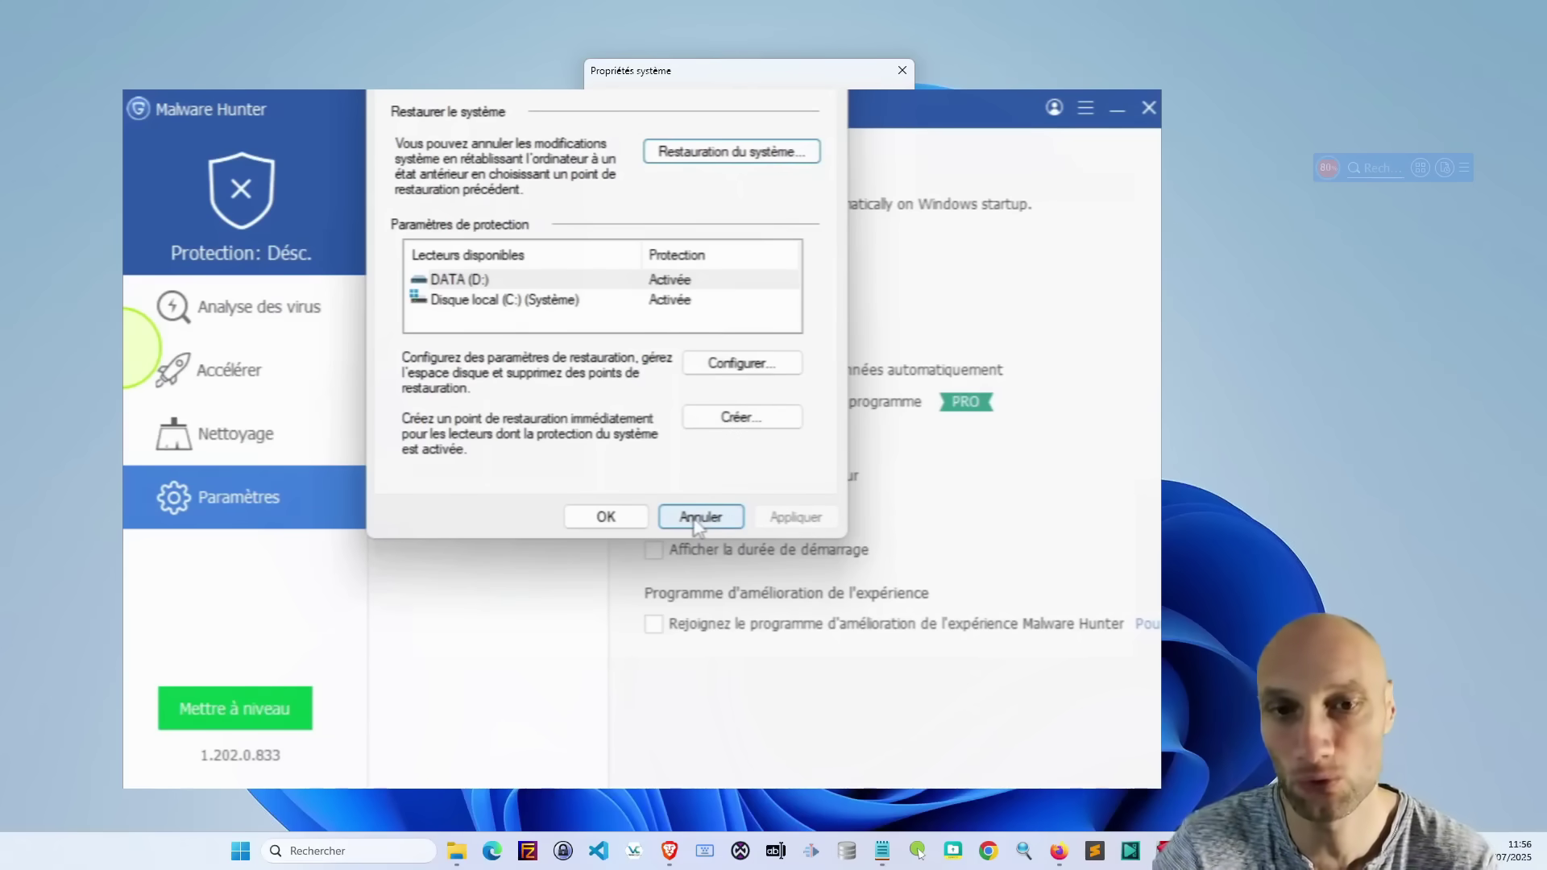
pyautogui.click(698, 517)
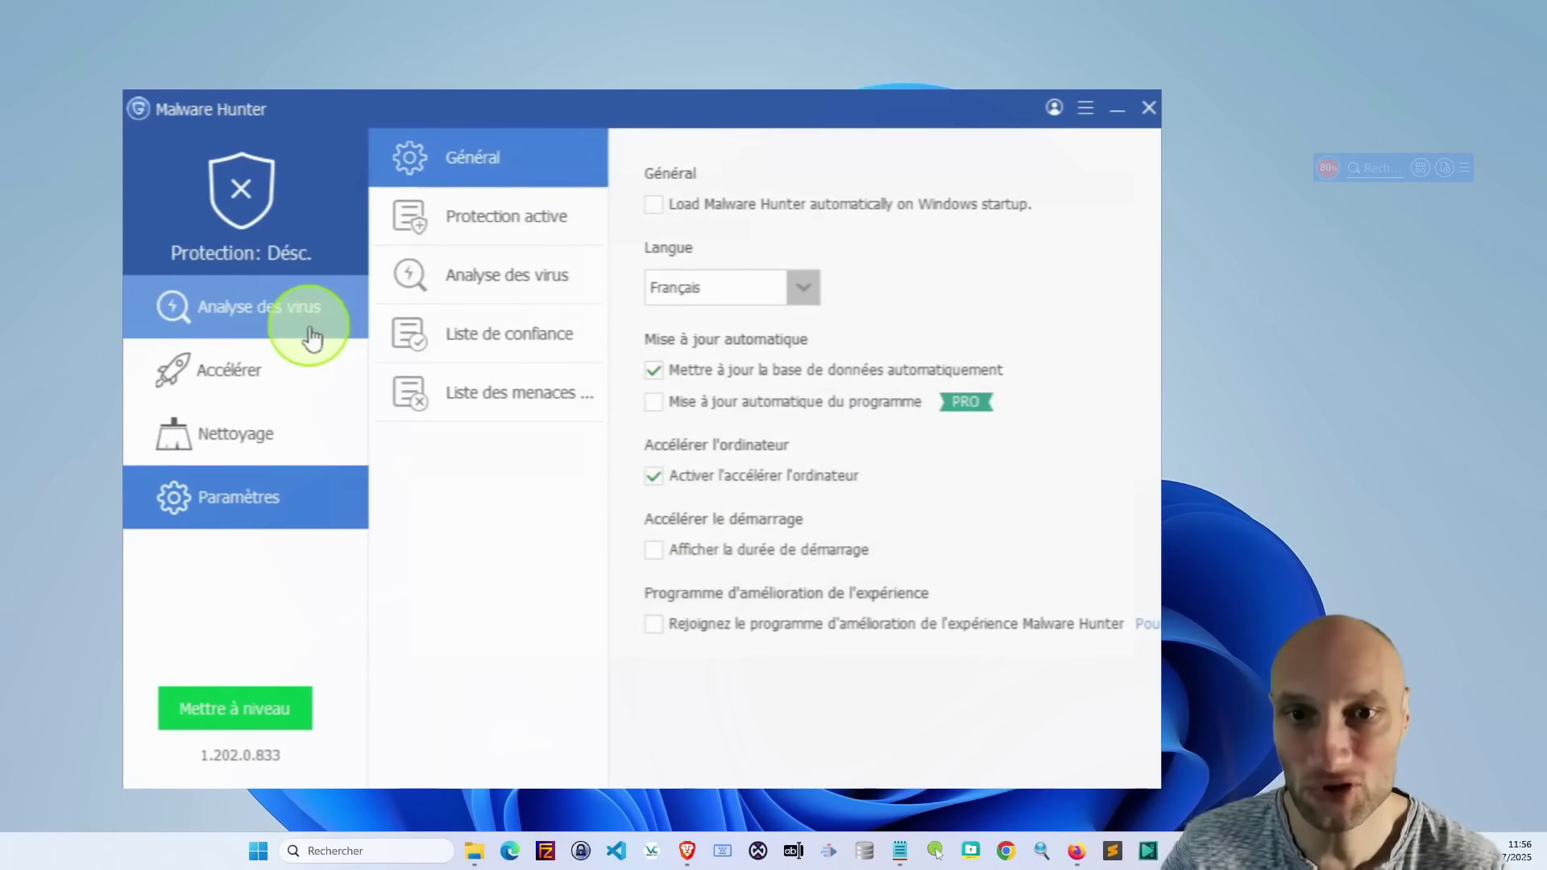
# - Review the settings for Protection active, Analyse des virus, Liste de confiance and the threat list
pyautogui.click(274, 321)
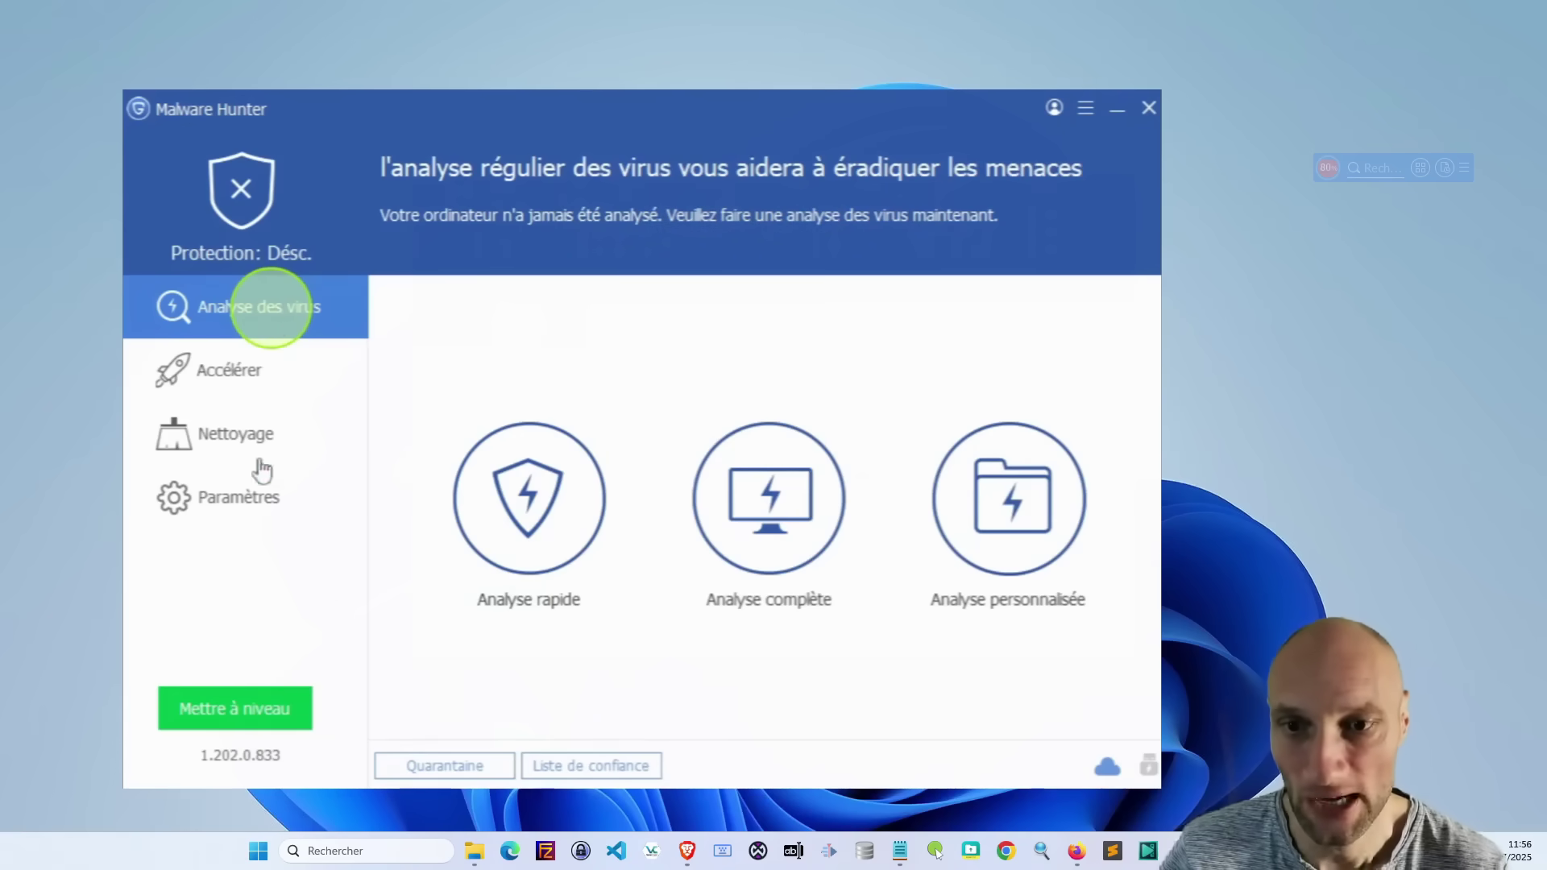
pyautogui.click(258, 500)
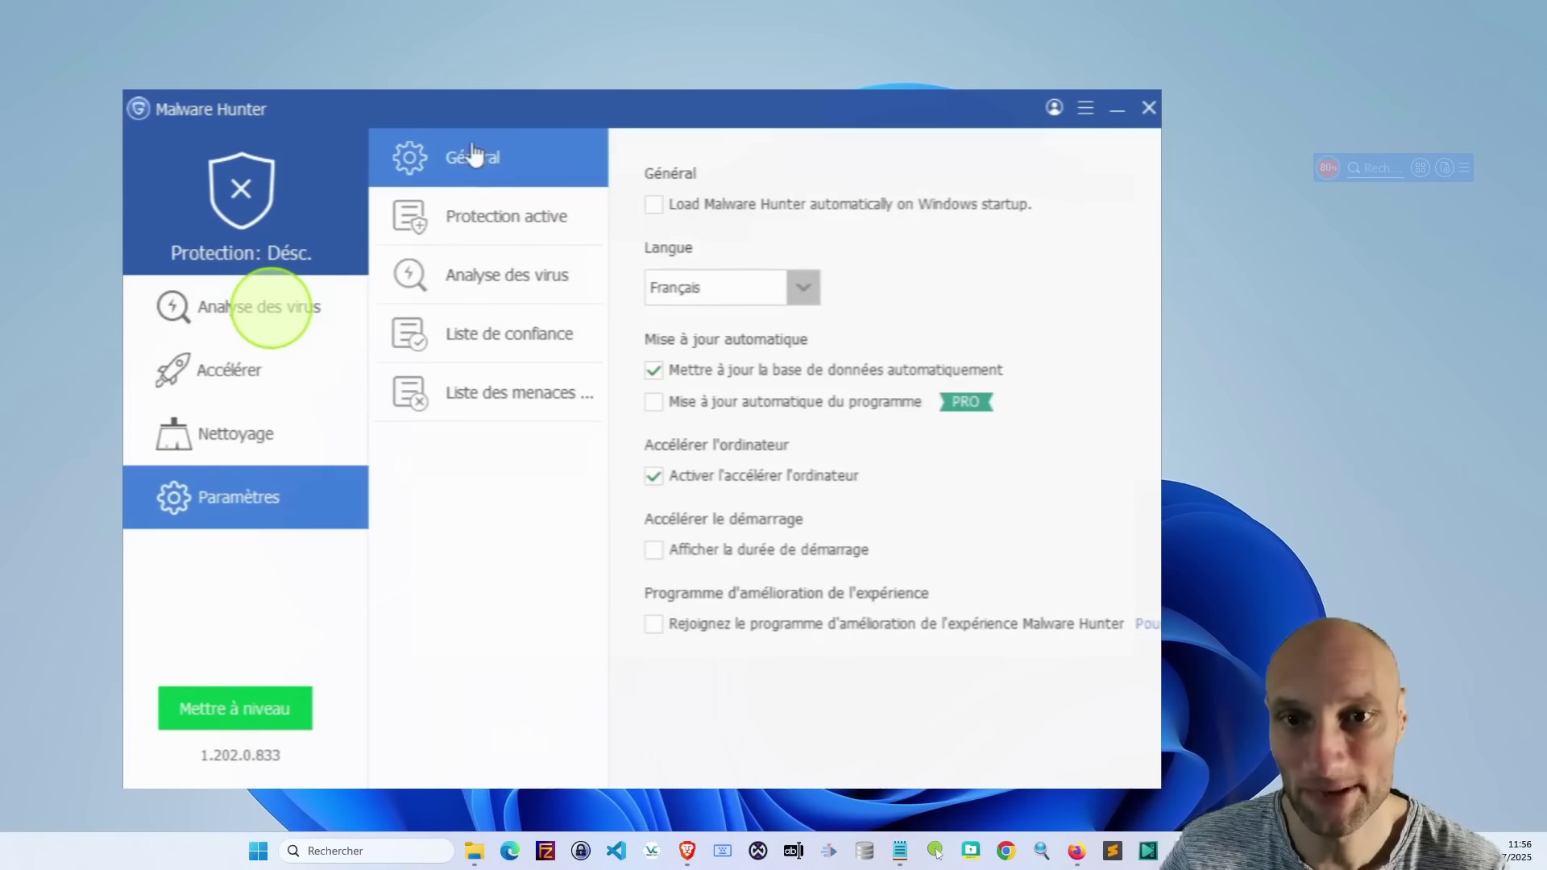
pyautogui.click(496, 216)
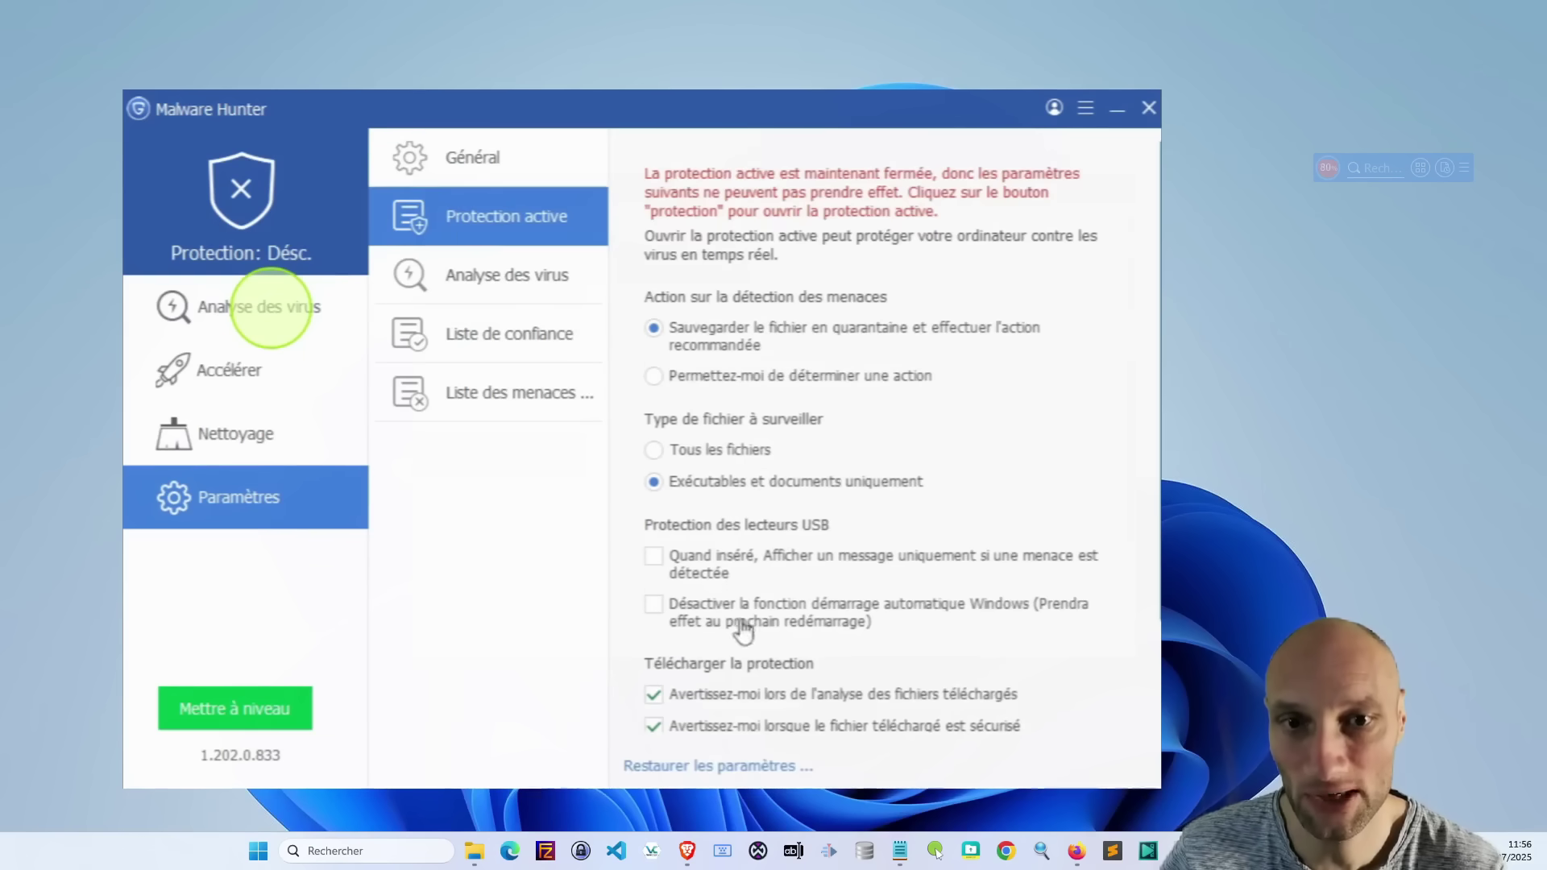
pyautogui.click(501, 278)
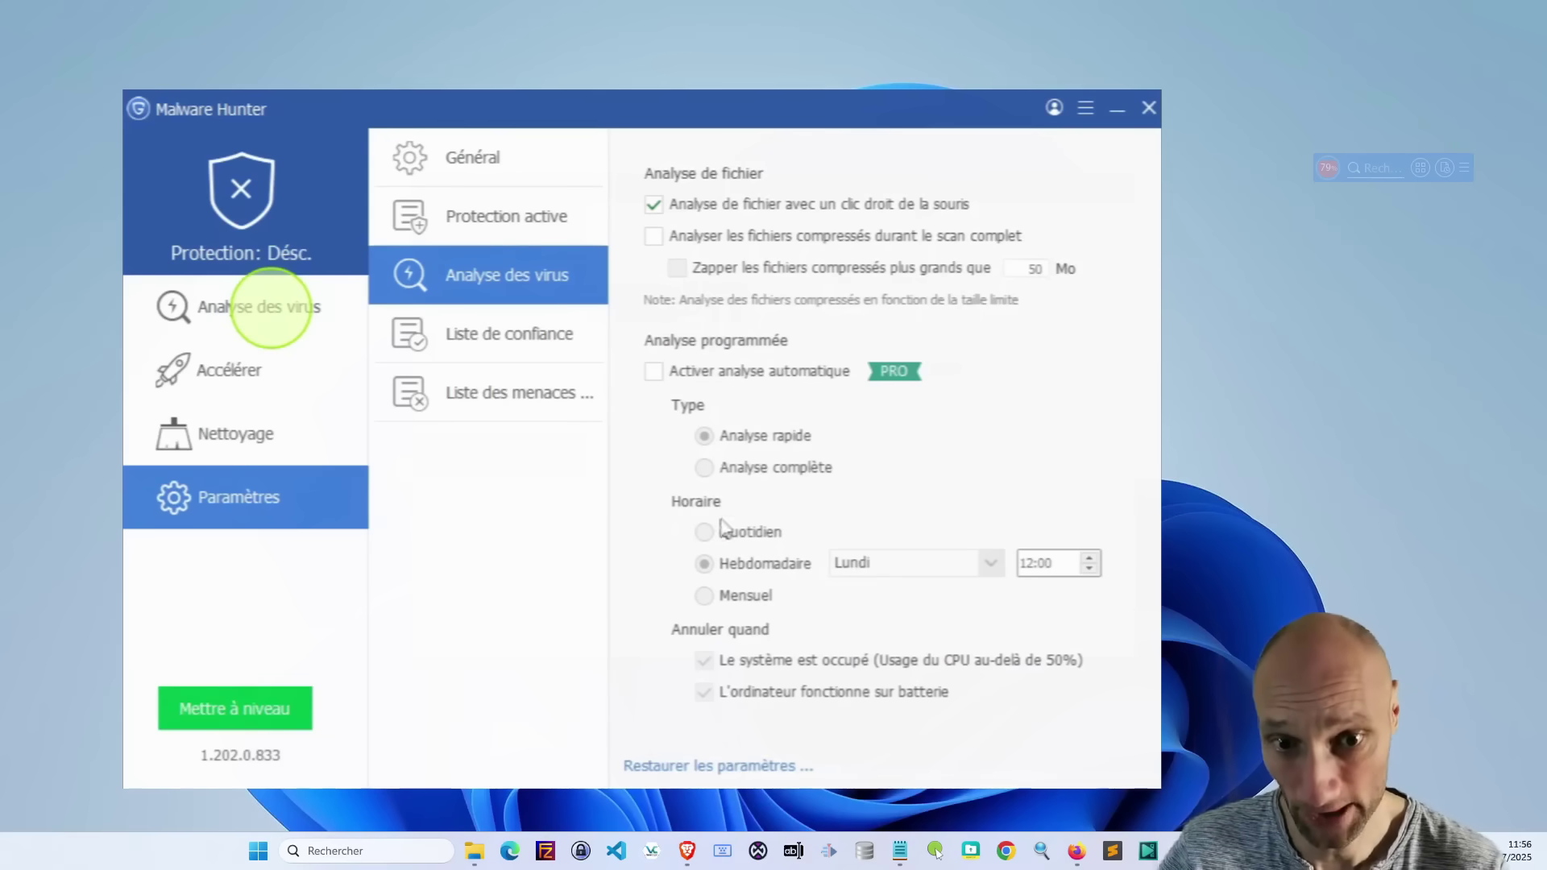
pyautogui.click(489, 352)
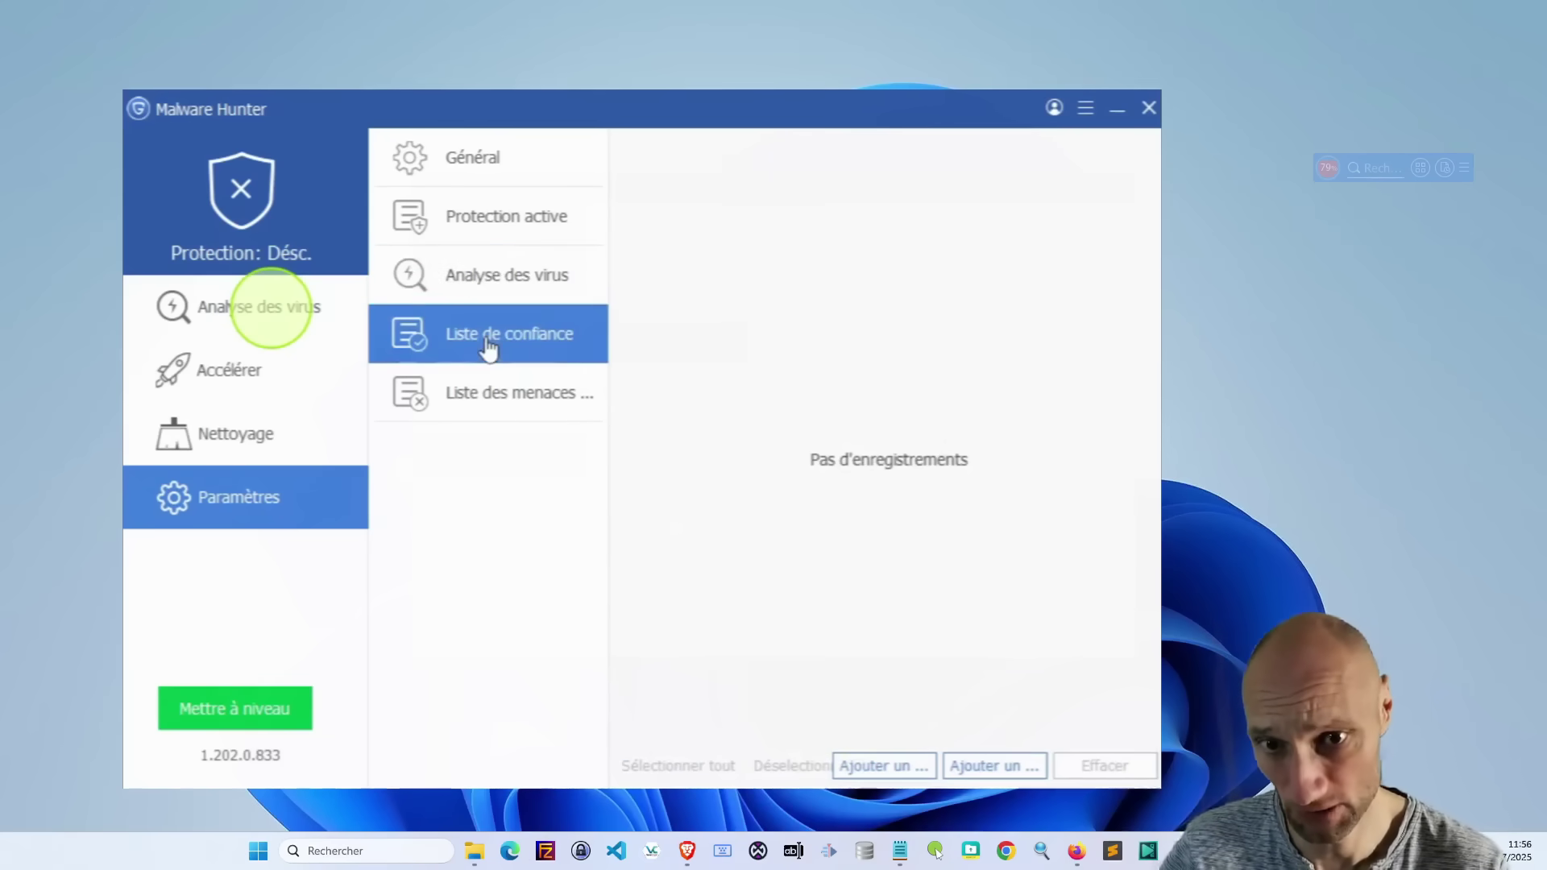
pyautogui.click(520, 396)
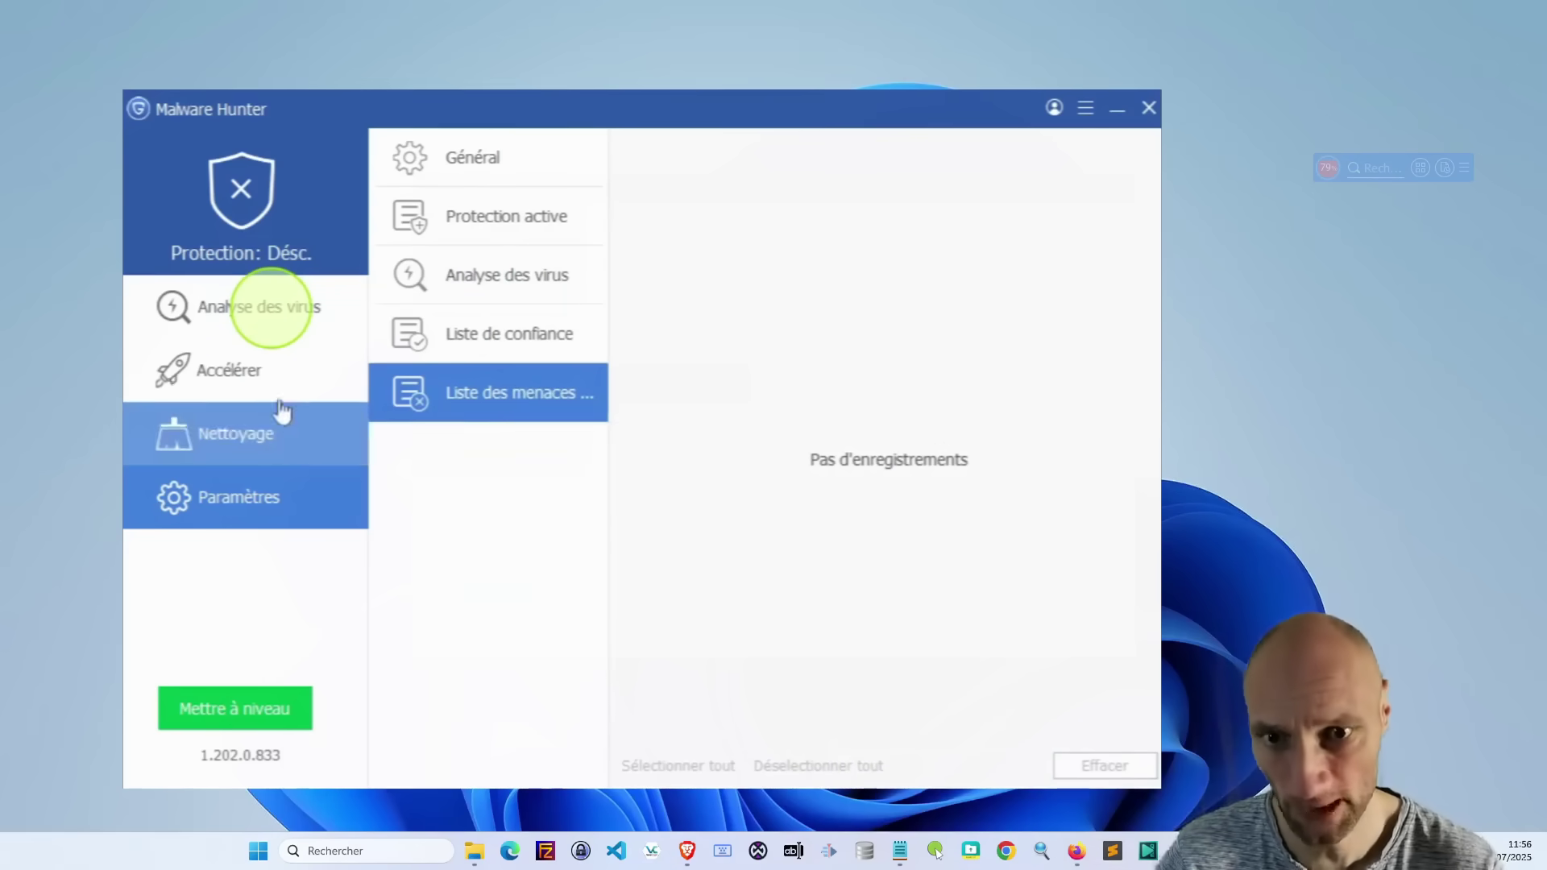
# - Return to the Analyse des virus page and move the Malware Hunter window slightly higher on the desktop
pyautogui.click(224, 327)
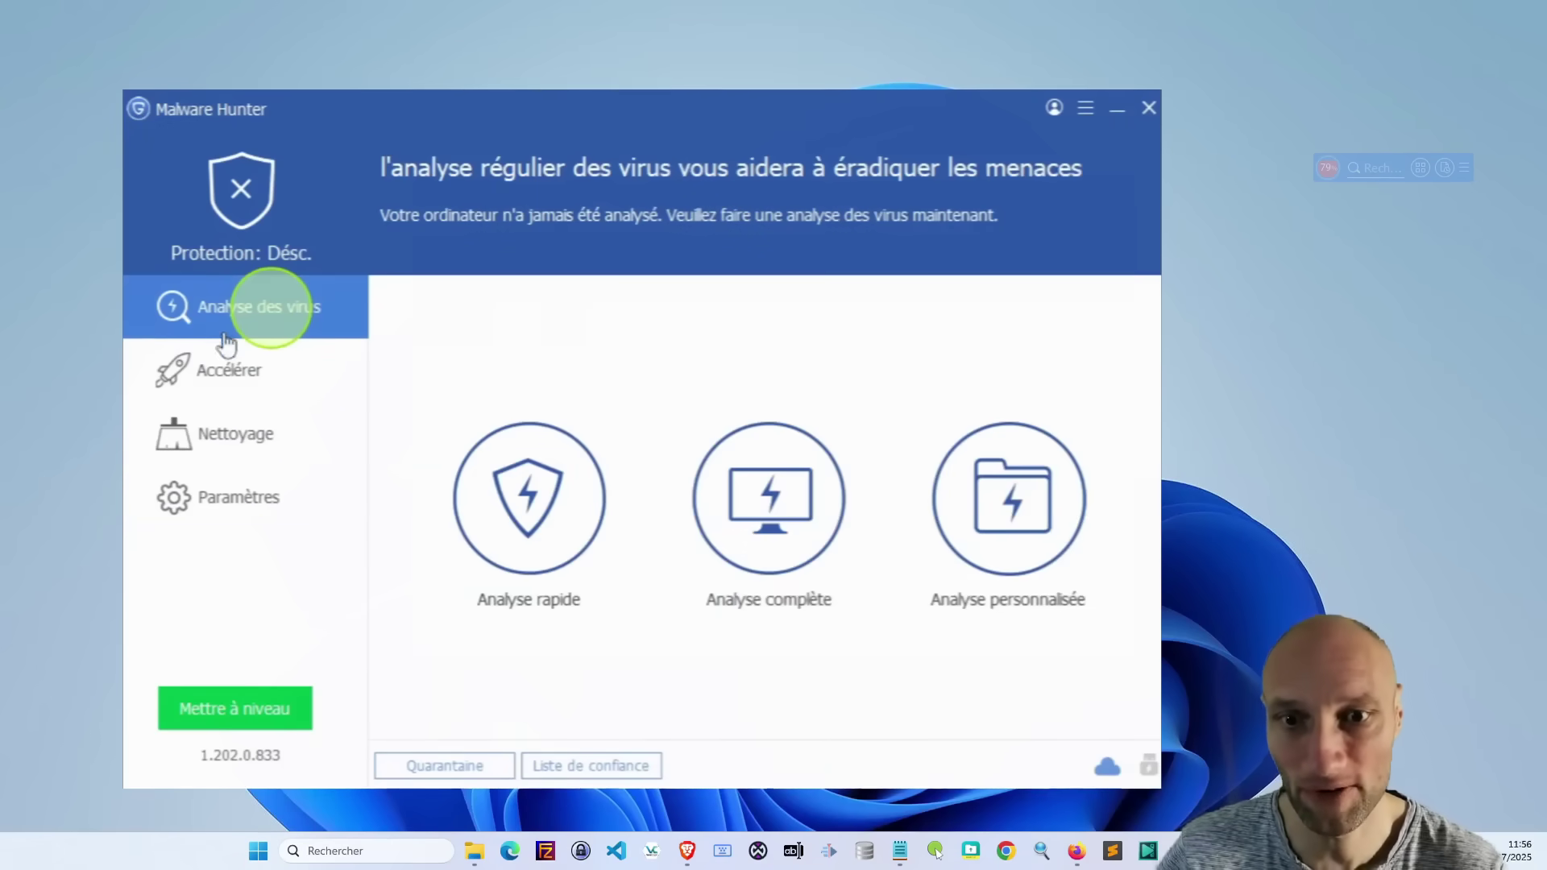
pyautogui.moveTo(415, 118); pyautogui.dragTo(451, 69)
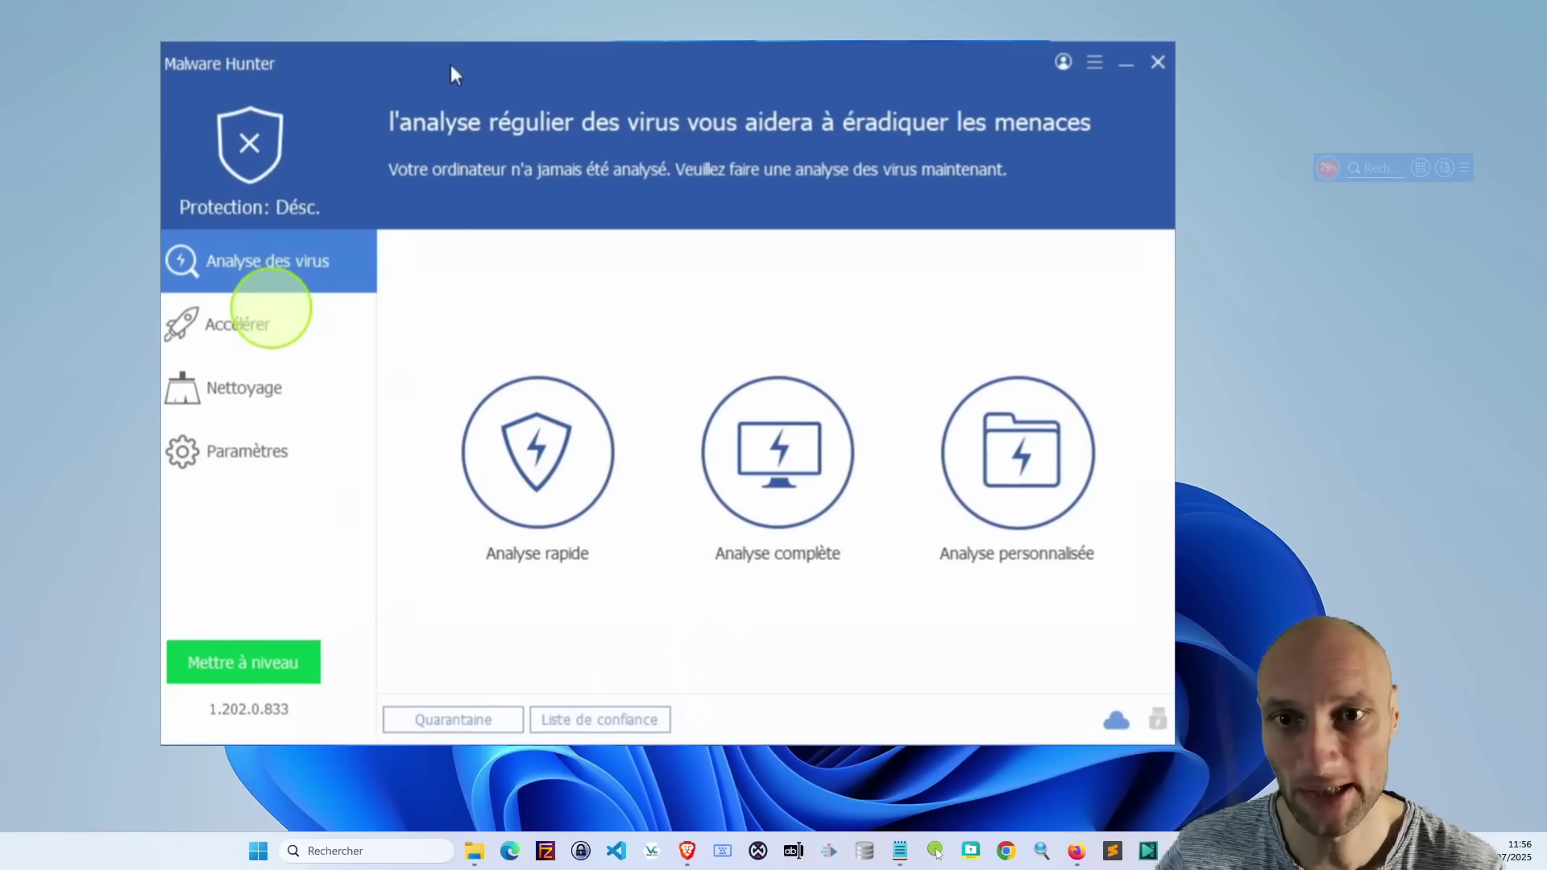
pyautogui.click(252, 62)
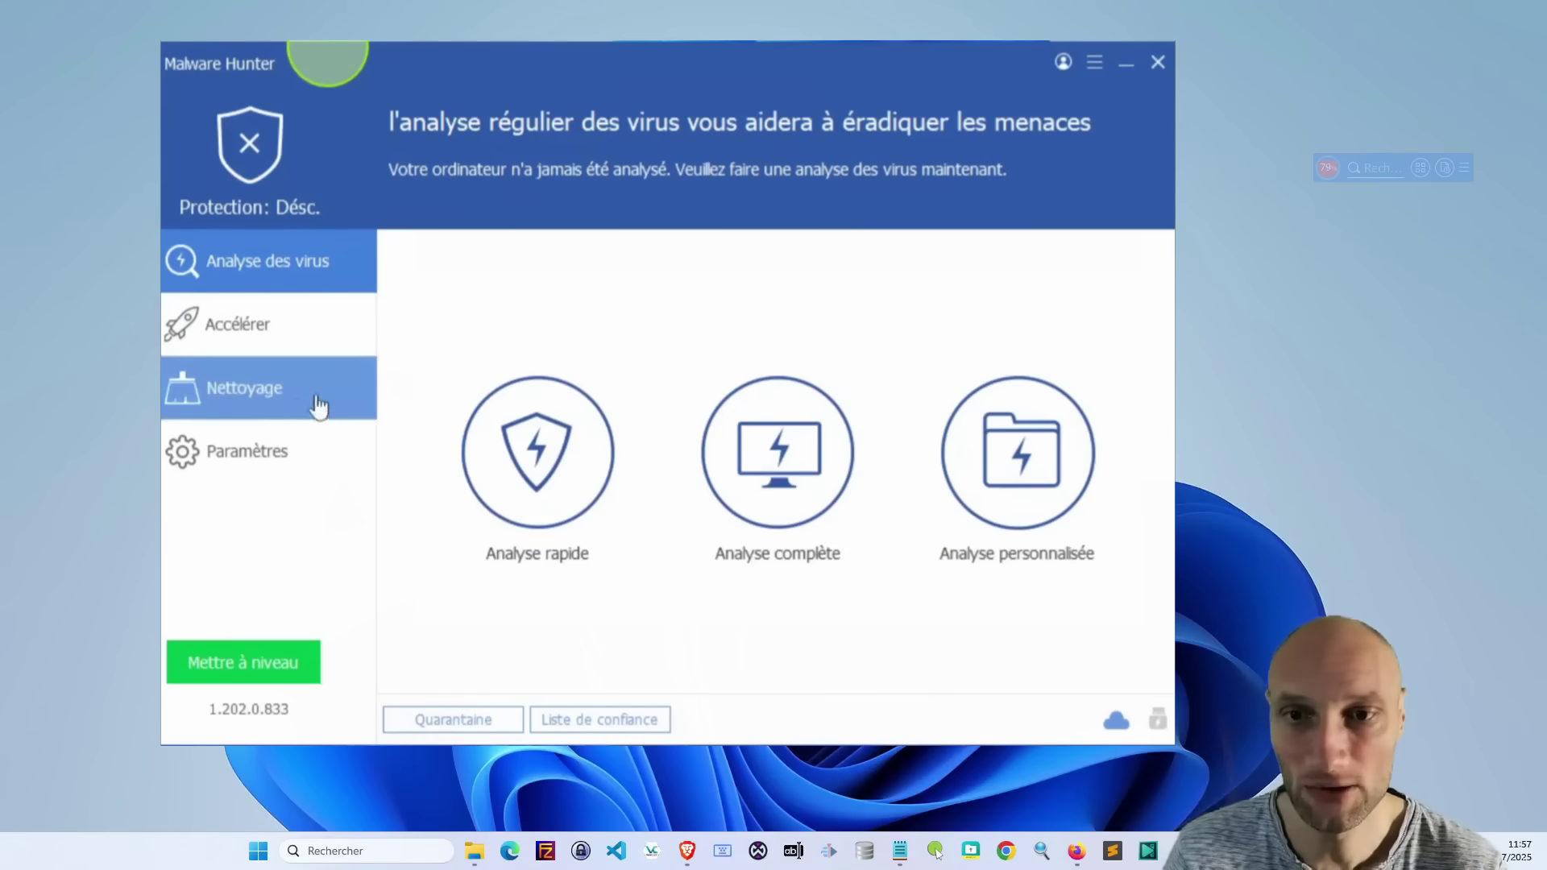
# - Open the Accélérer system optimisation page and examine its Éléments de démarrage list
pyautogui.click(246, 347)
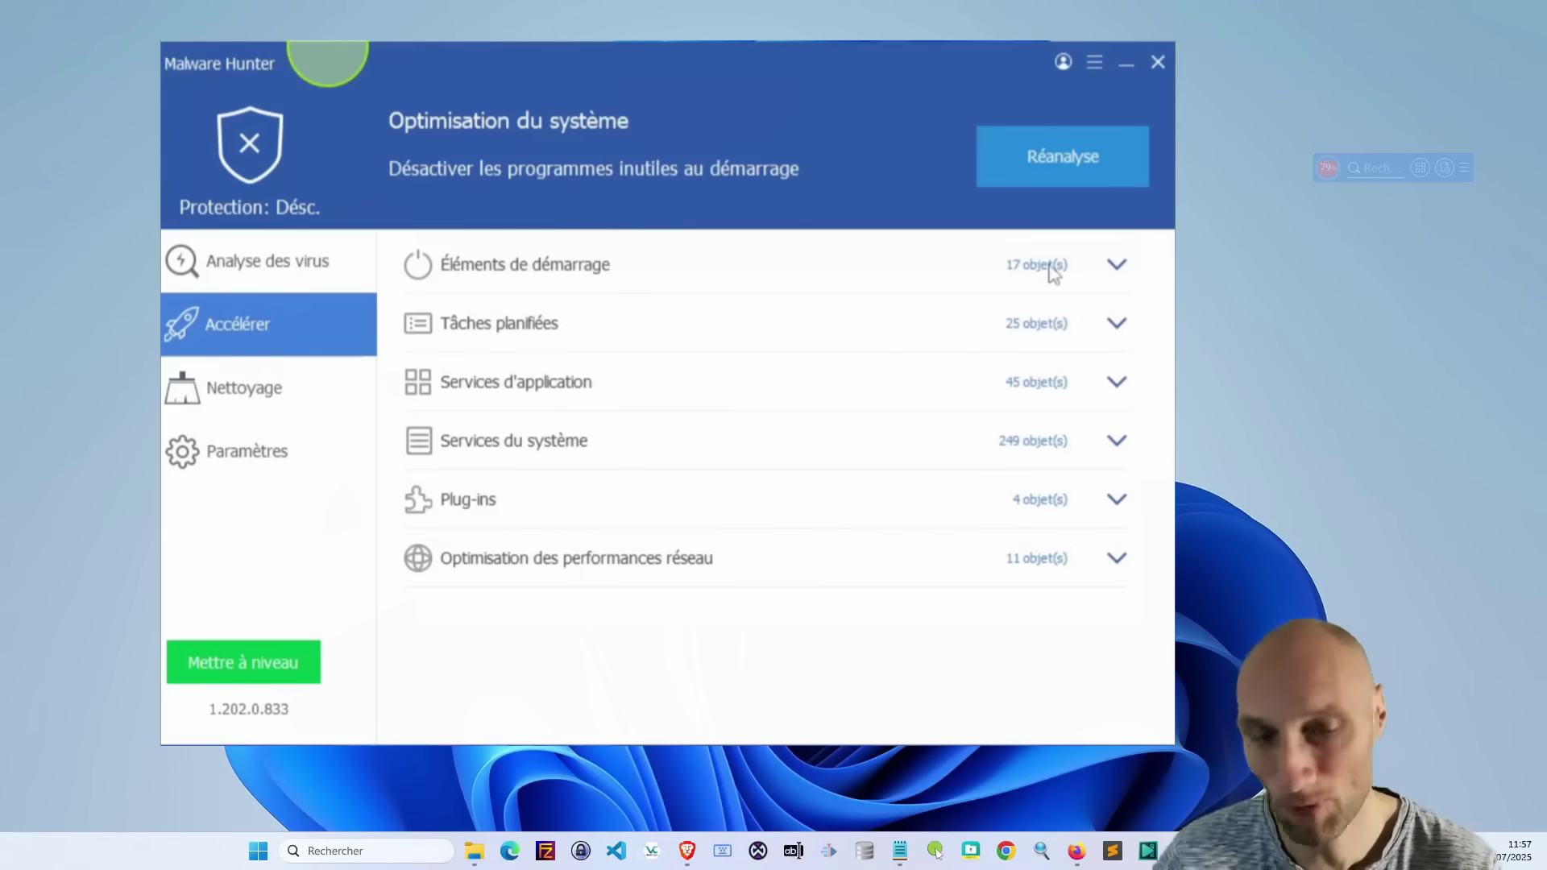
pyautogui.click(1118, 268)
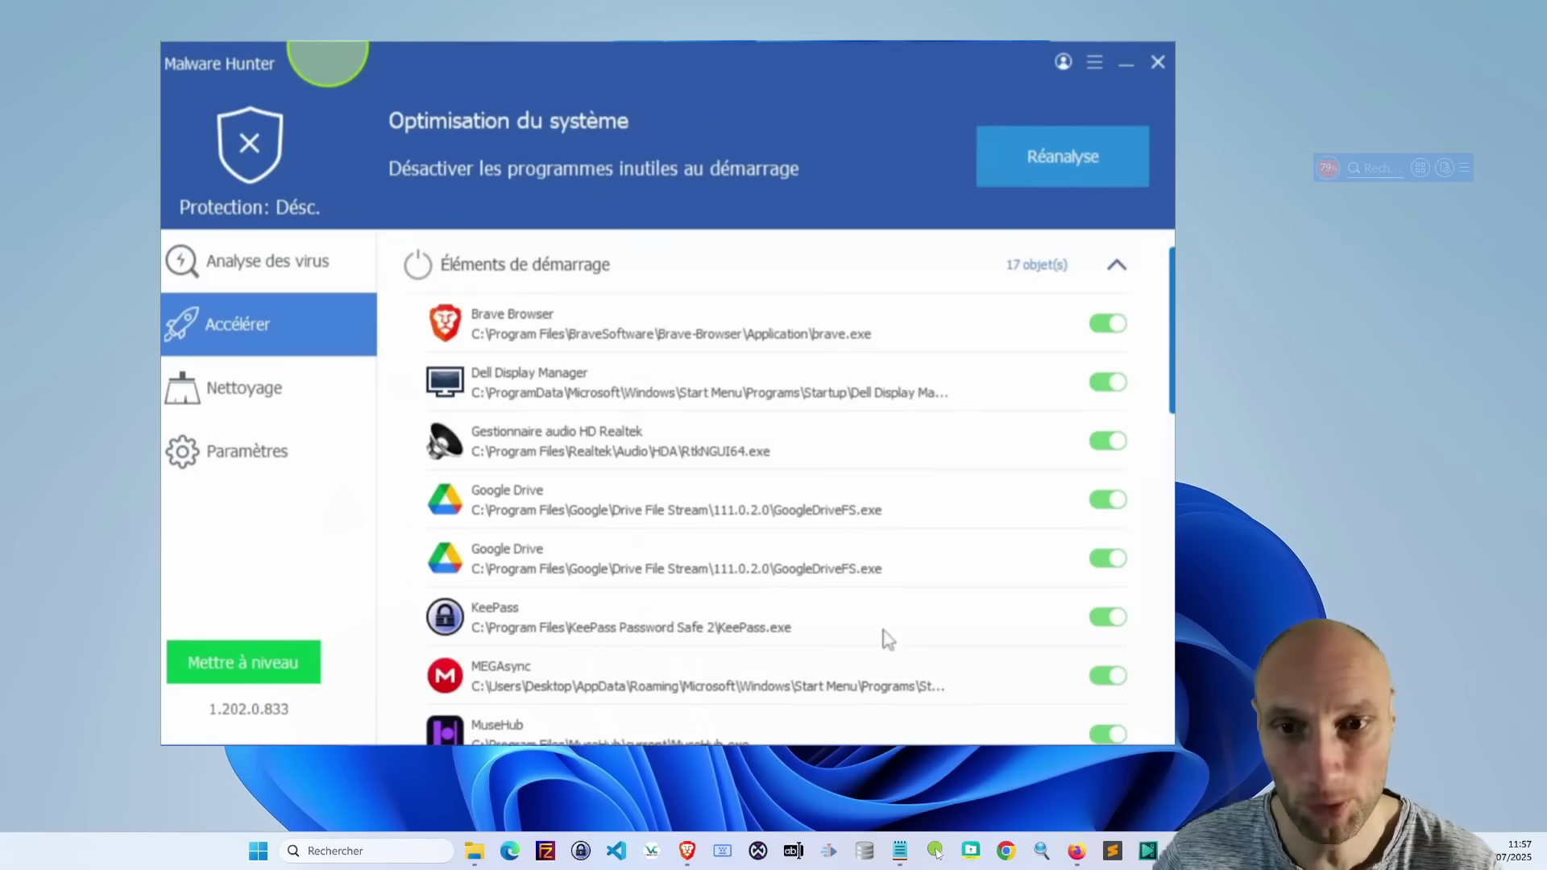
pyautogui.scroll(-5, 967, 515)
pyautogui.scroll(-3, 1072, 451)
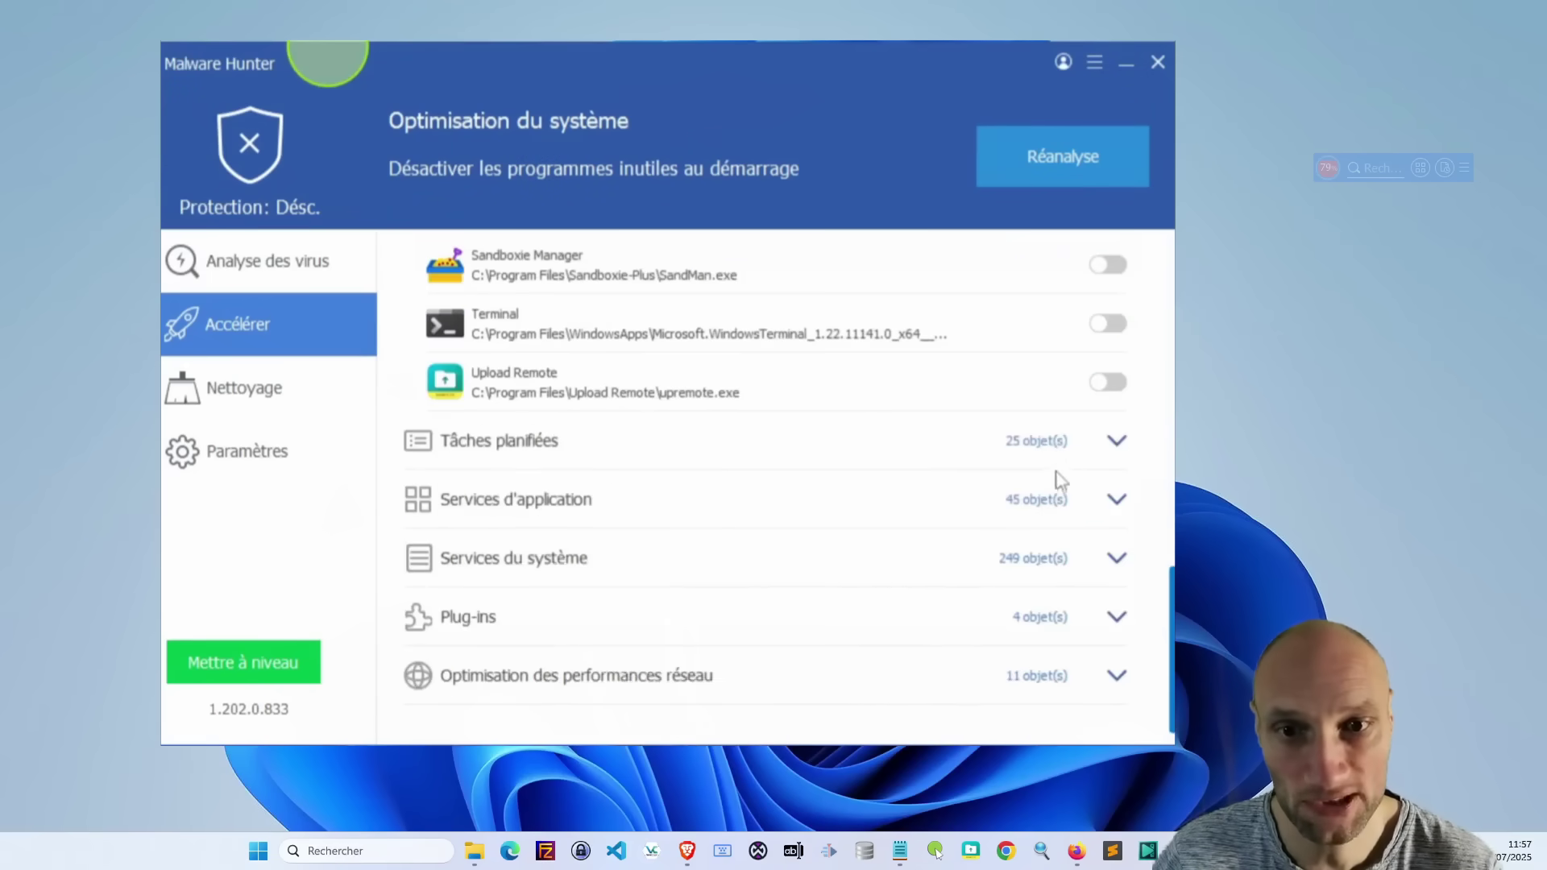
# - Switch the Brave Browser and Dell Display Manager startup items off and back on
pyautogui.scroll(8, 1072, 467)
pyautogui.click(1112, 330)
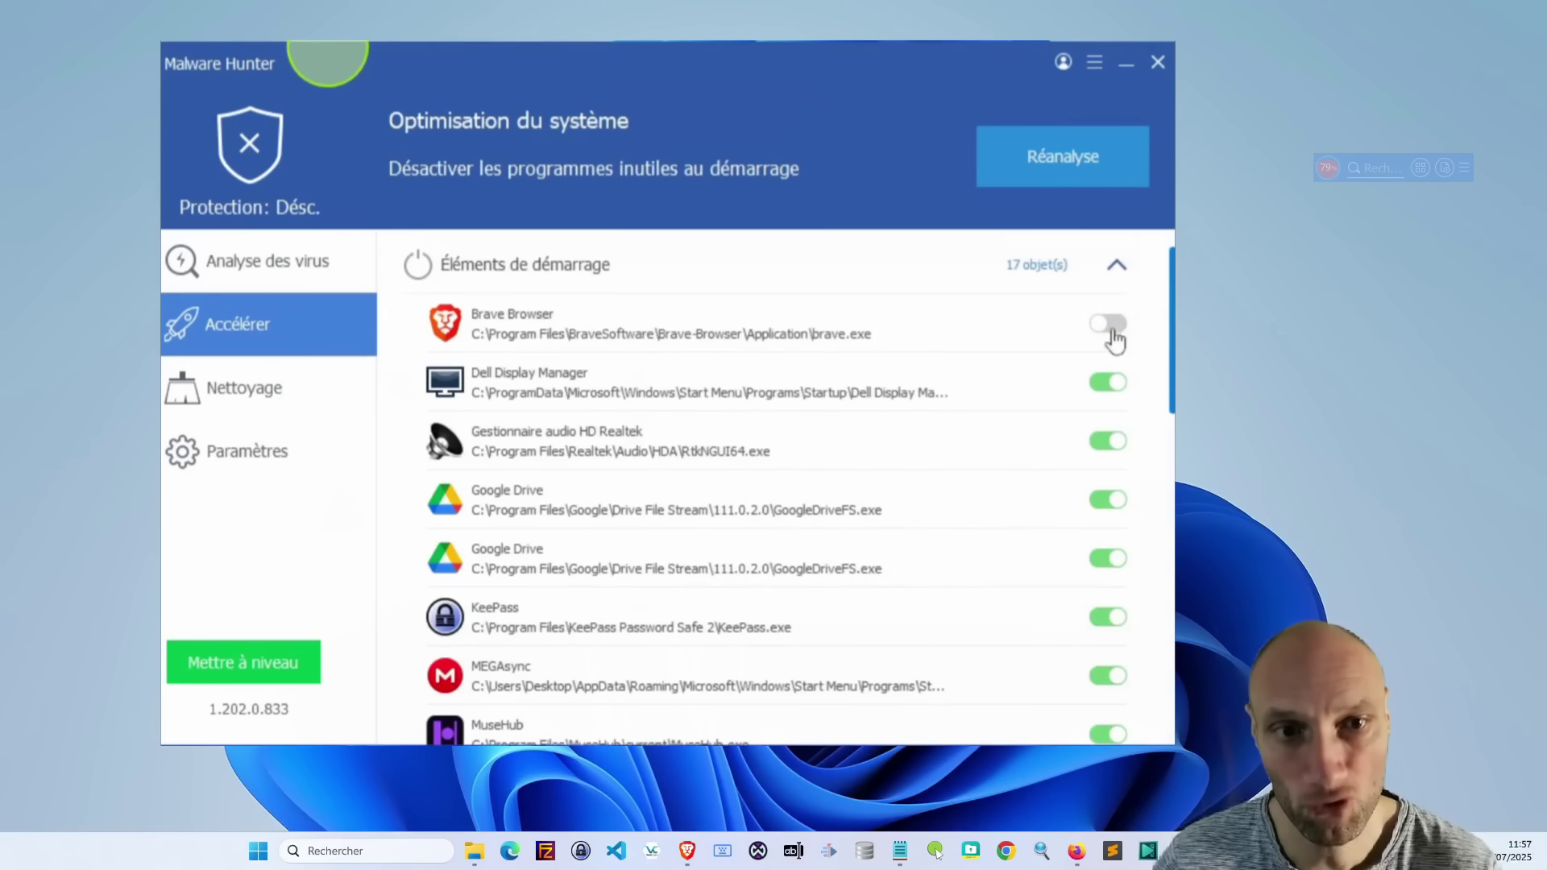
pyautogui.click(1108, 388)
pyautogui.click(1108, 385)
pyautogui.click(1107, 326)
# - Review the remaining startup items, including PC Manager and Microsoft Edge, and collapse the Éléments de démarrage list
pyautogui.scroll(-8, 986, 449)
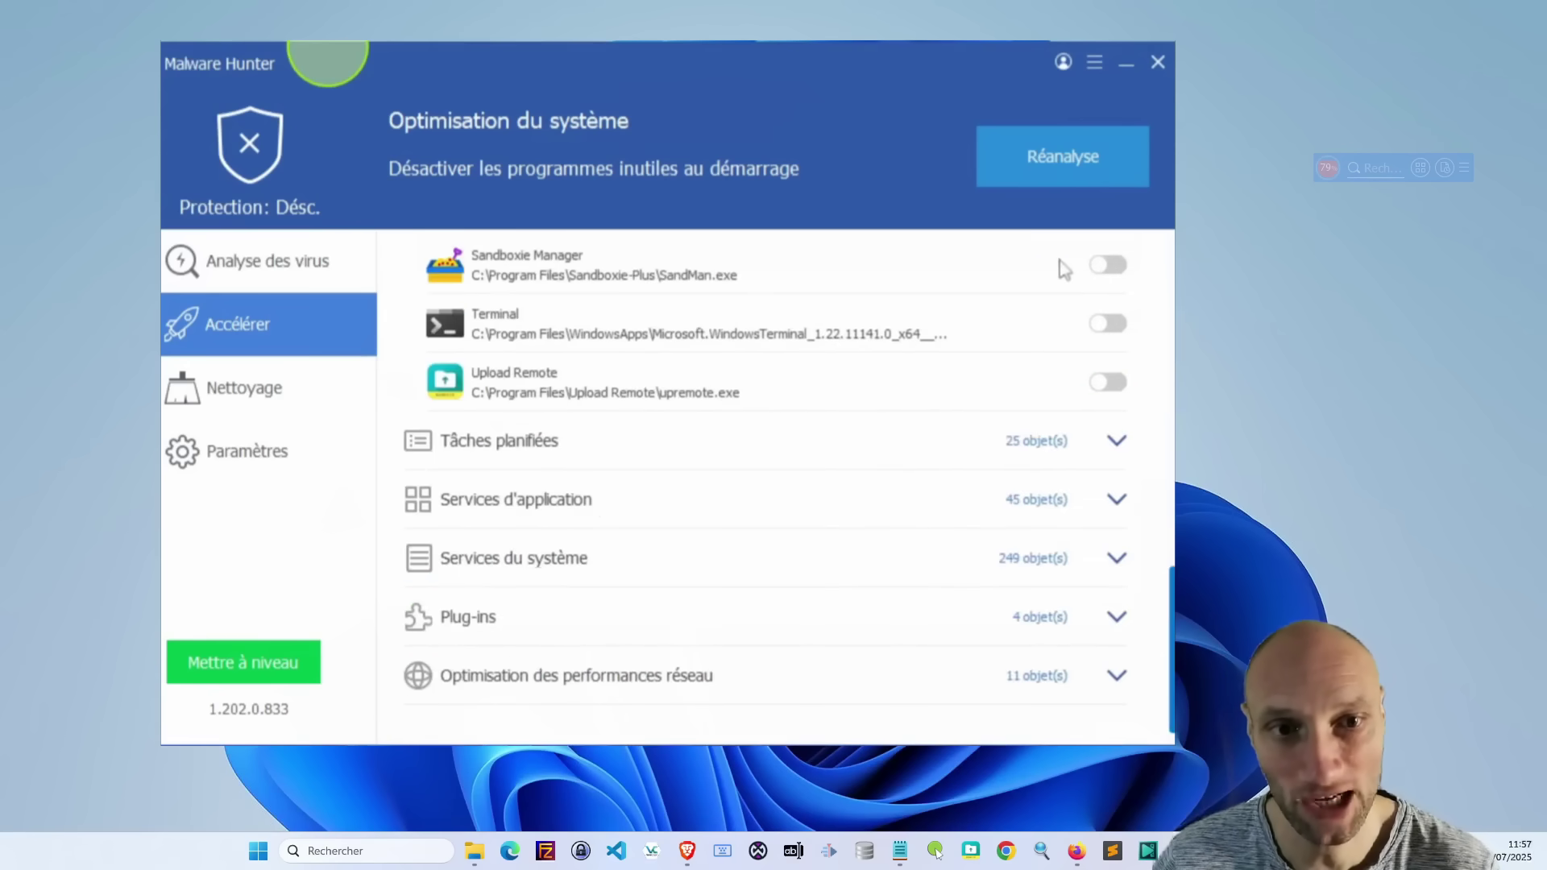
pyautogui.scroll(5, 999, 418)
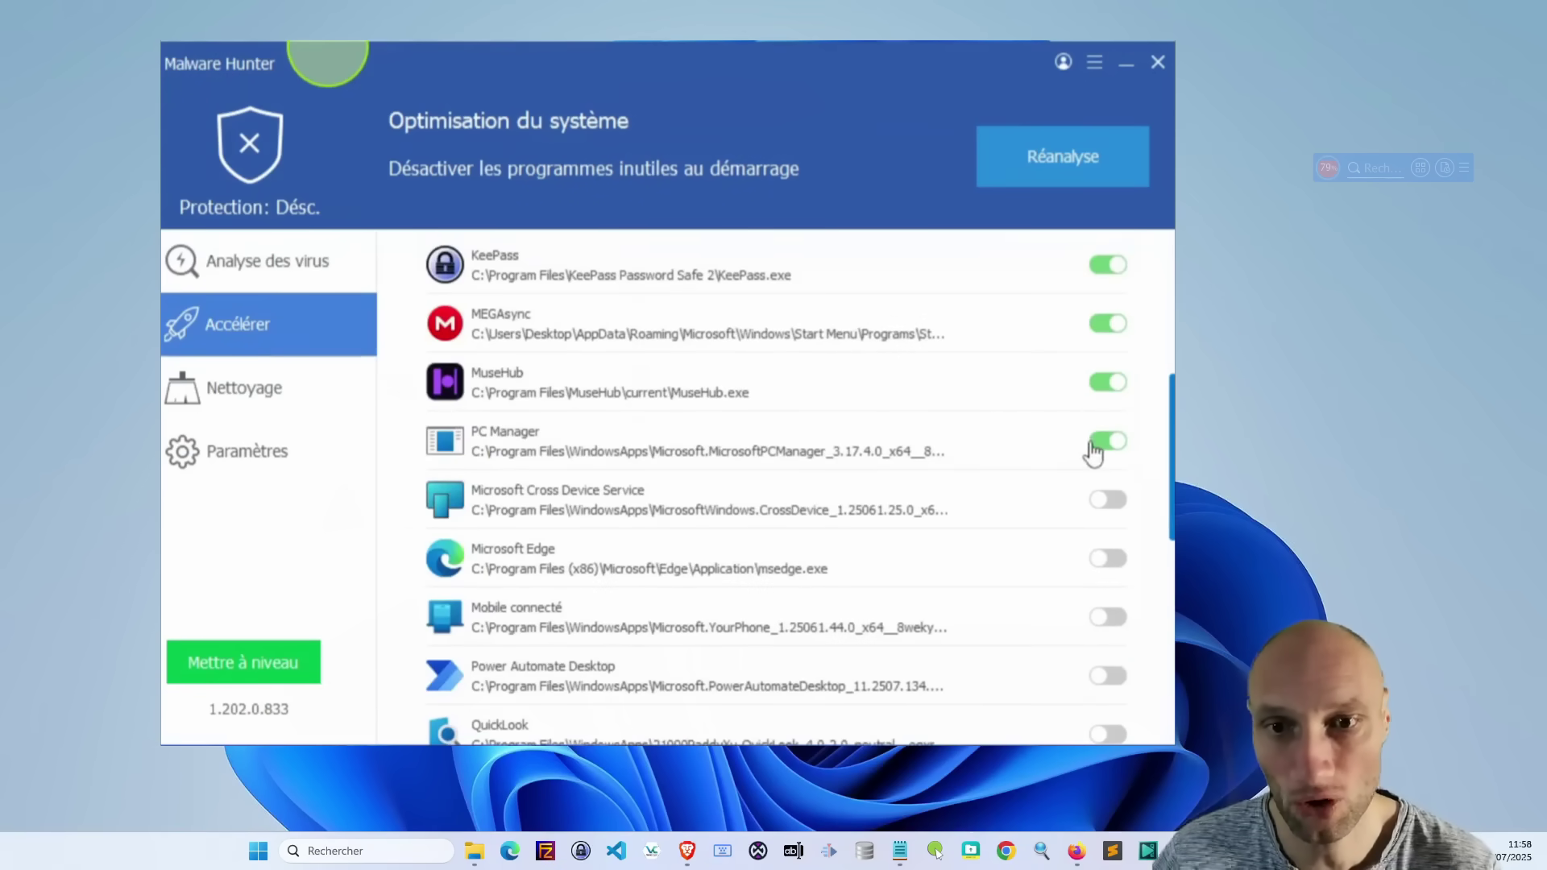
pyautogui.scroll(4, 932, 421)
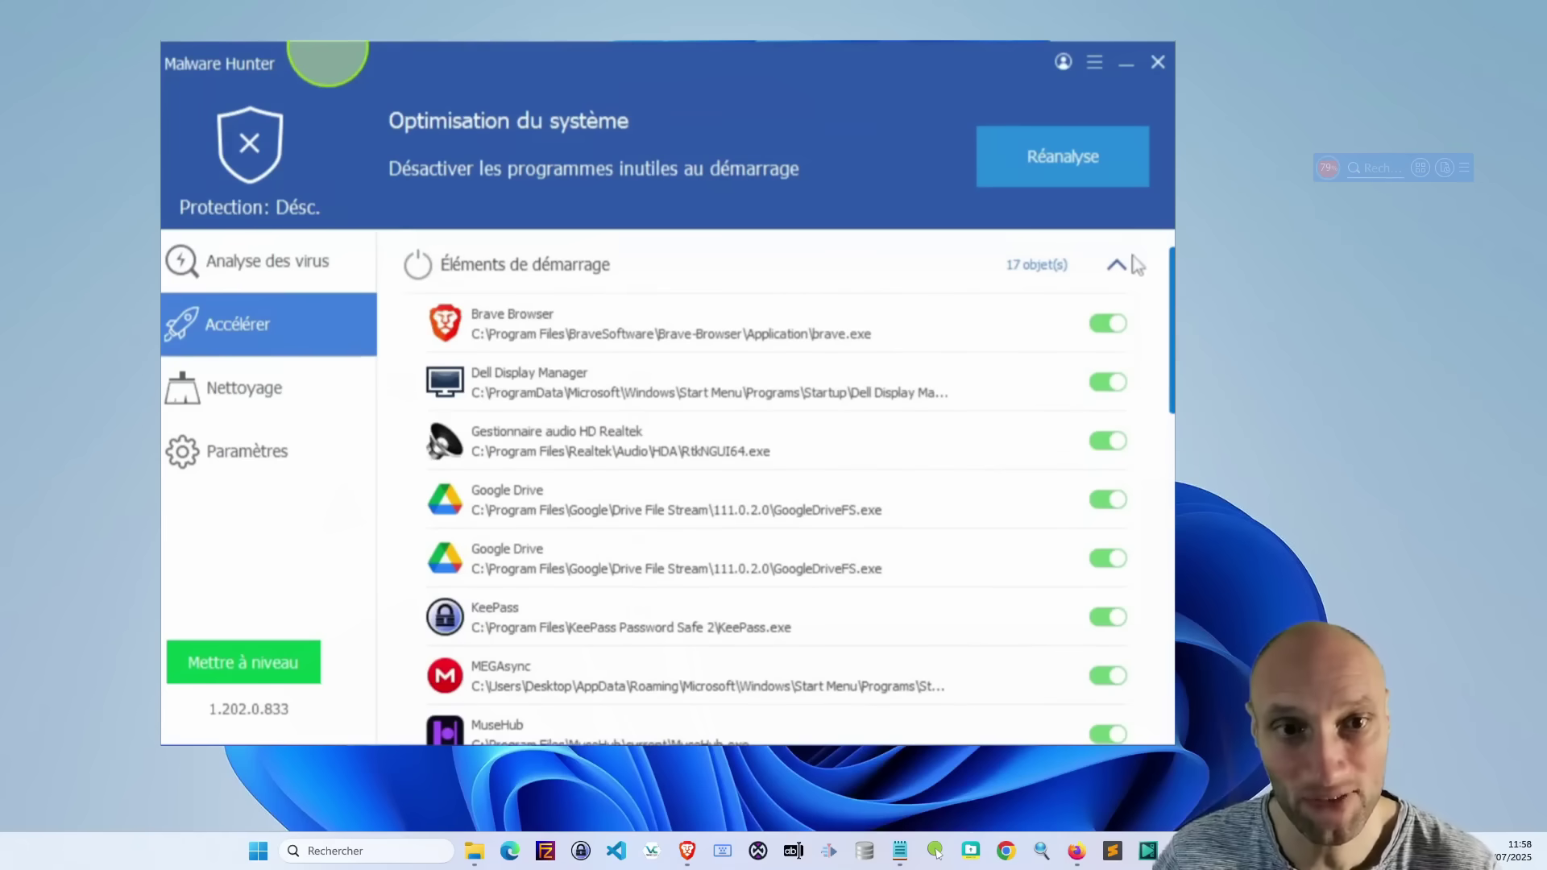
pyautogui.click(1116, 265)
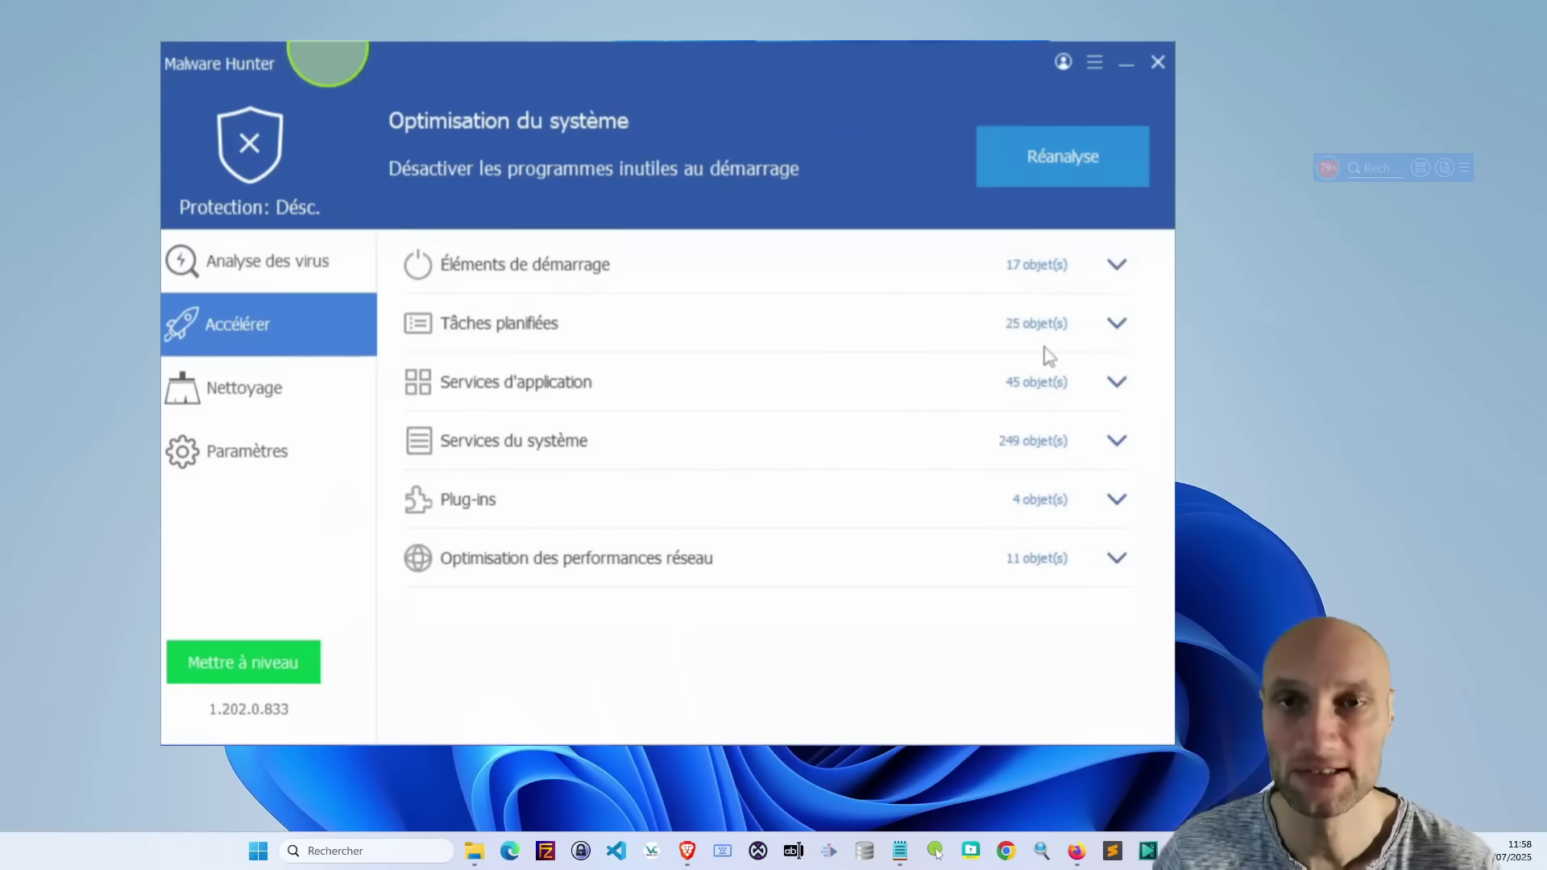
# - Disable the Driver Booster Scheduler, Driver Booster SkipUAC (Desktop) and Driver Booster Update entries in Tâches planifiées
pyautogui.click(1116, 324)
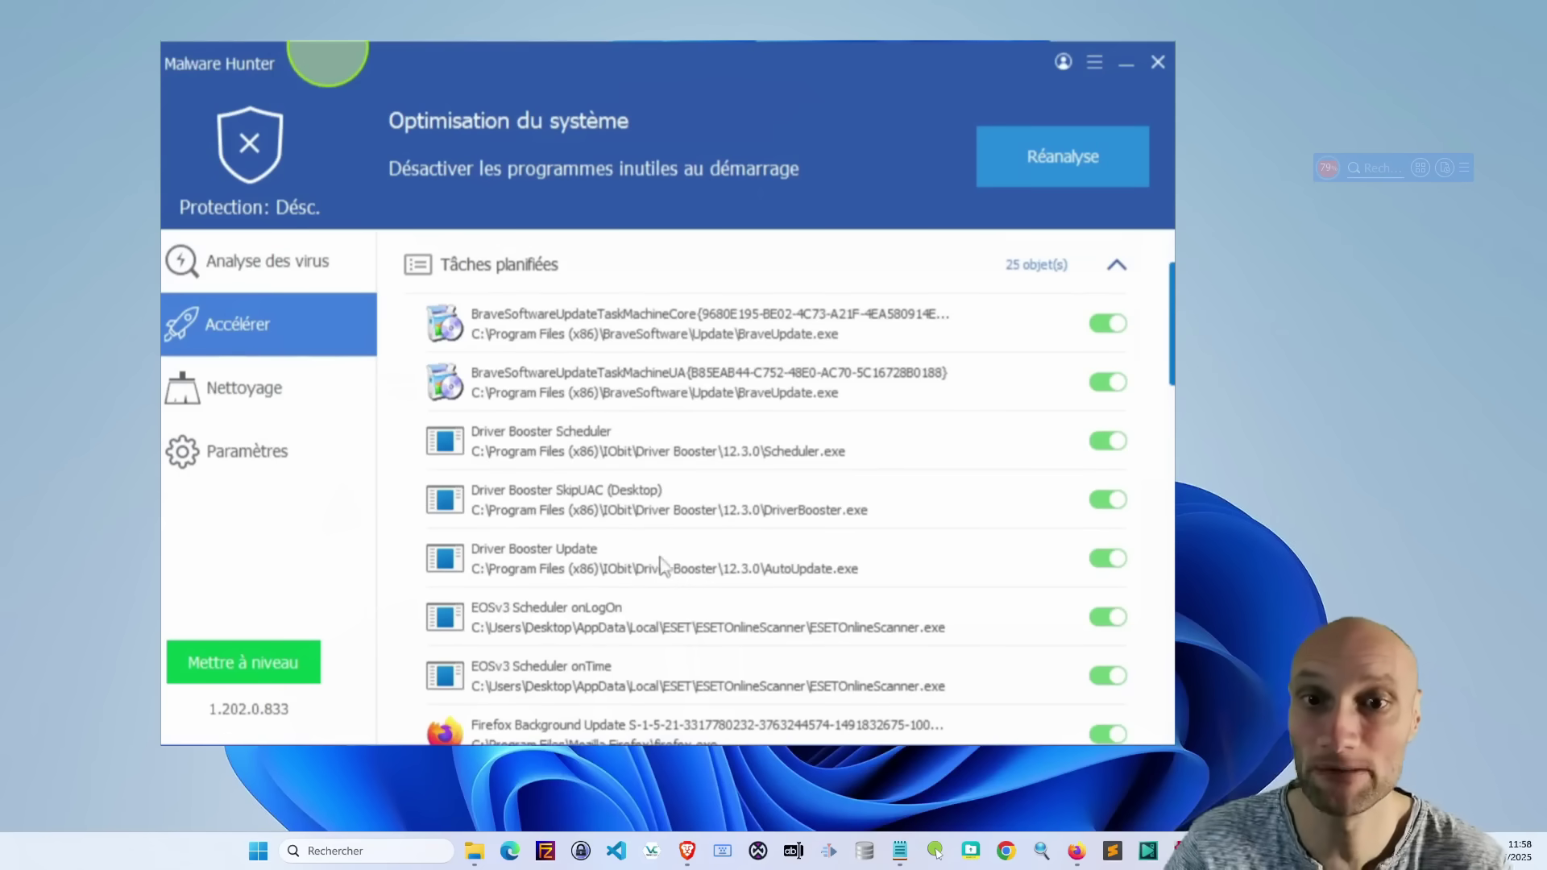
pyautogui.click(1105, 442)
pyautogui.scroll(-3, 737, 511)
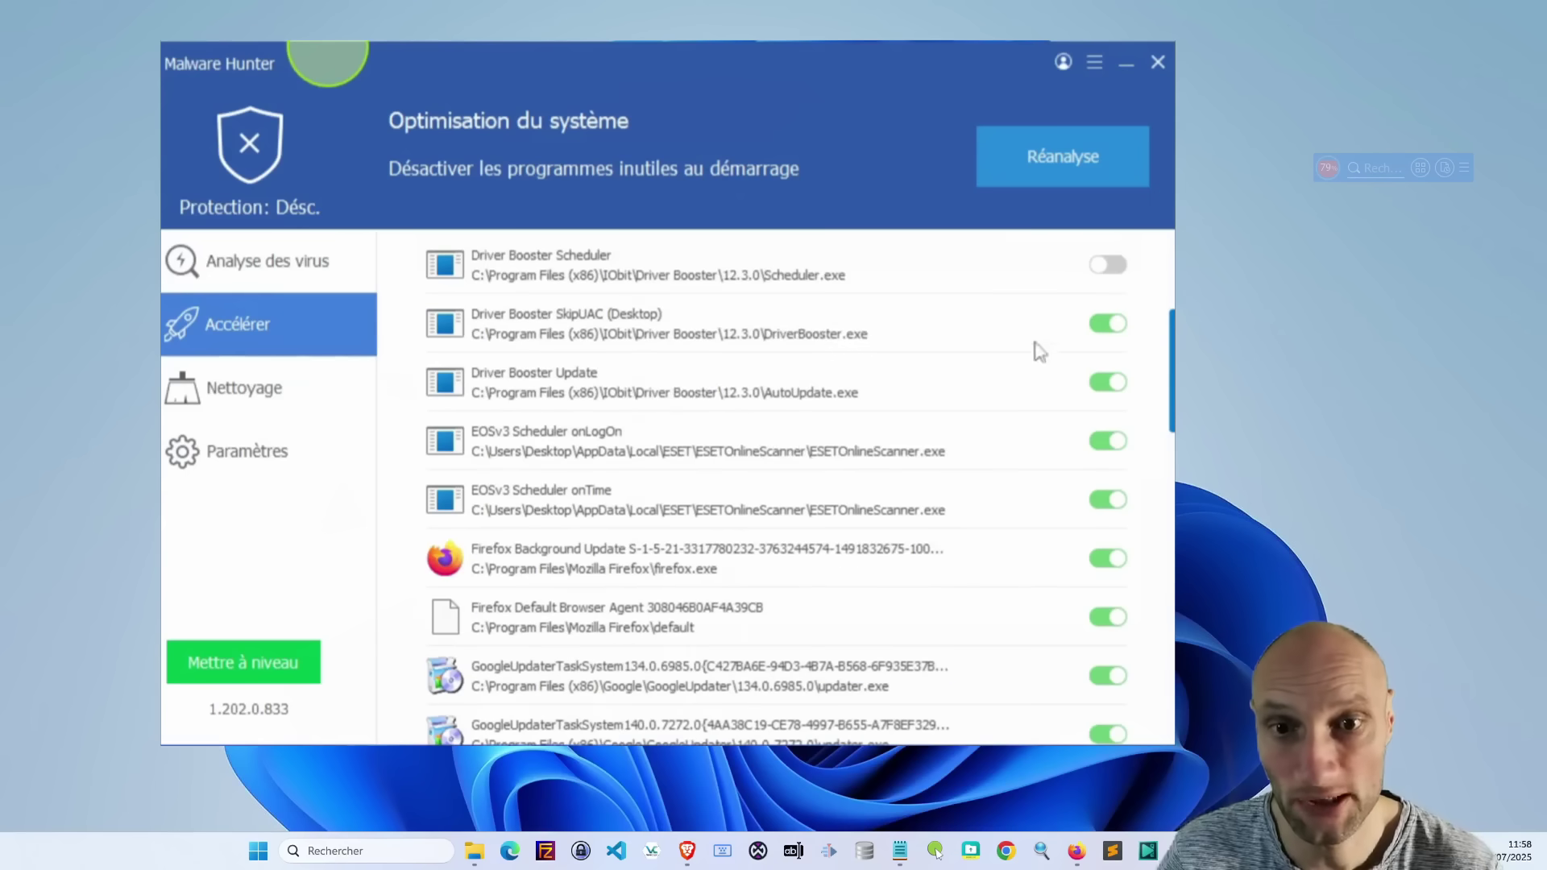
pyautogui.click(1106, 327)
pyautogui.click(1102, 387)
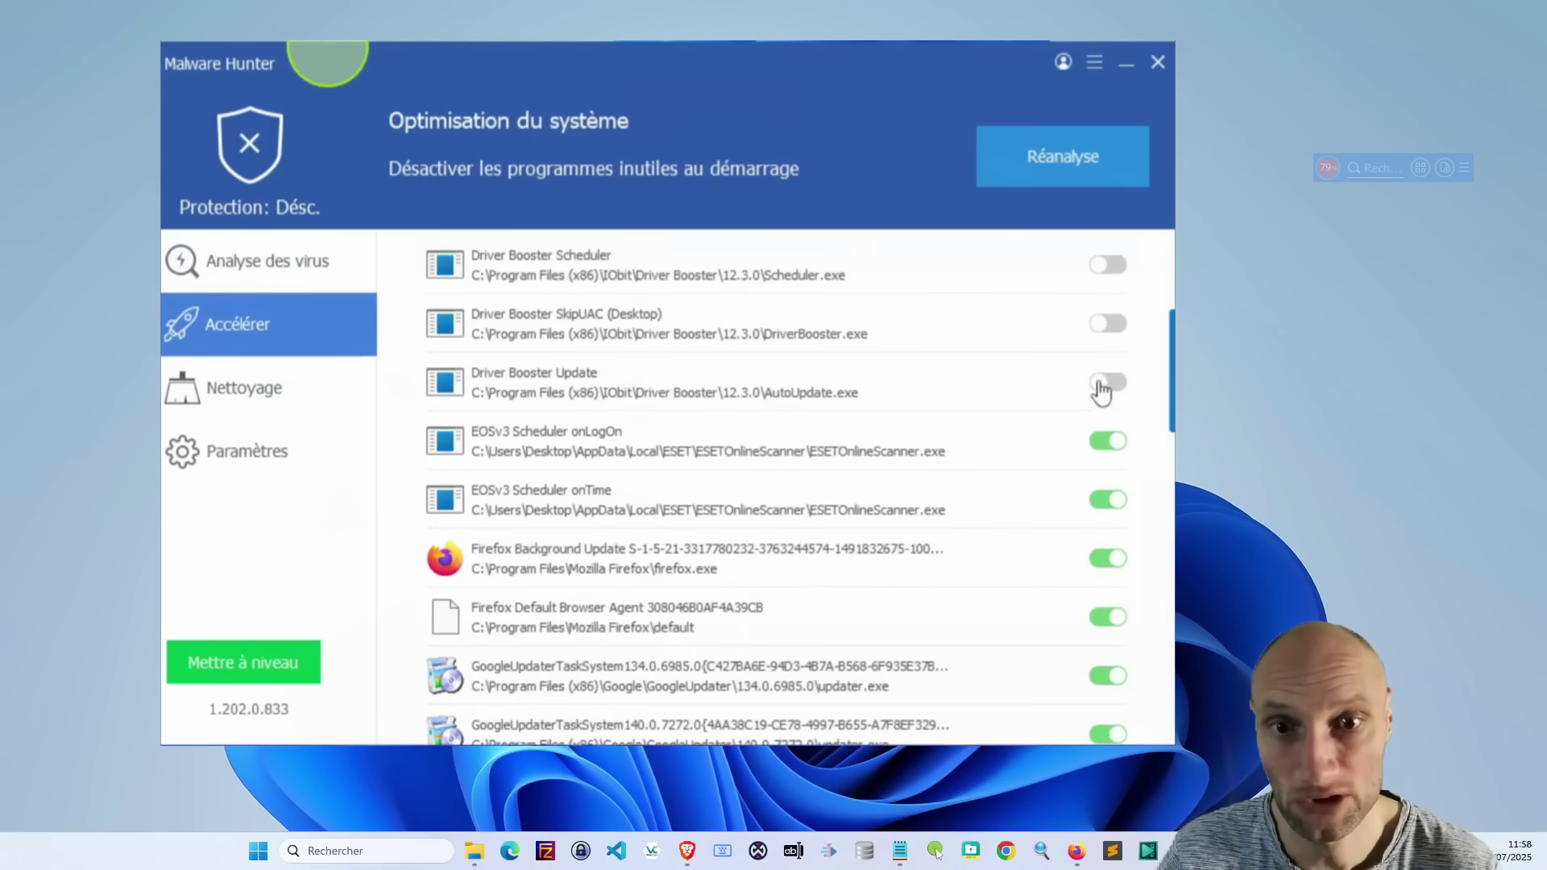
# - Try disabling the EOSv3 Scheduler onLogOn task, look through the remaining scheduled tasks and collapse the list
pyautogui.click(1106, 443)
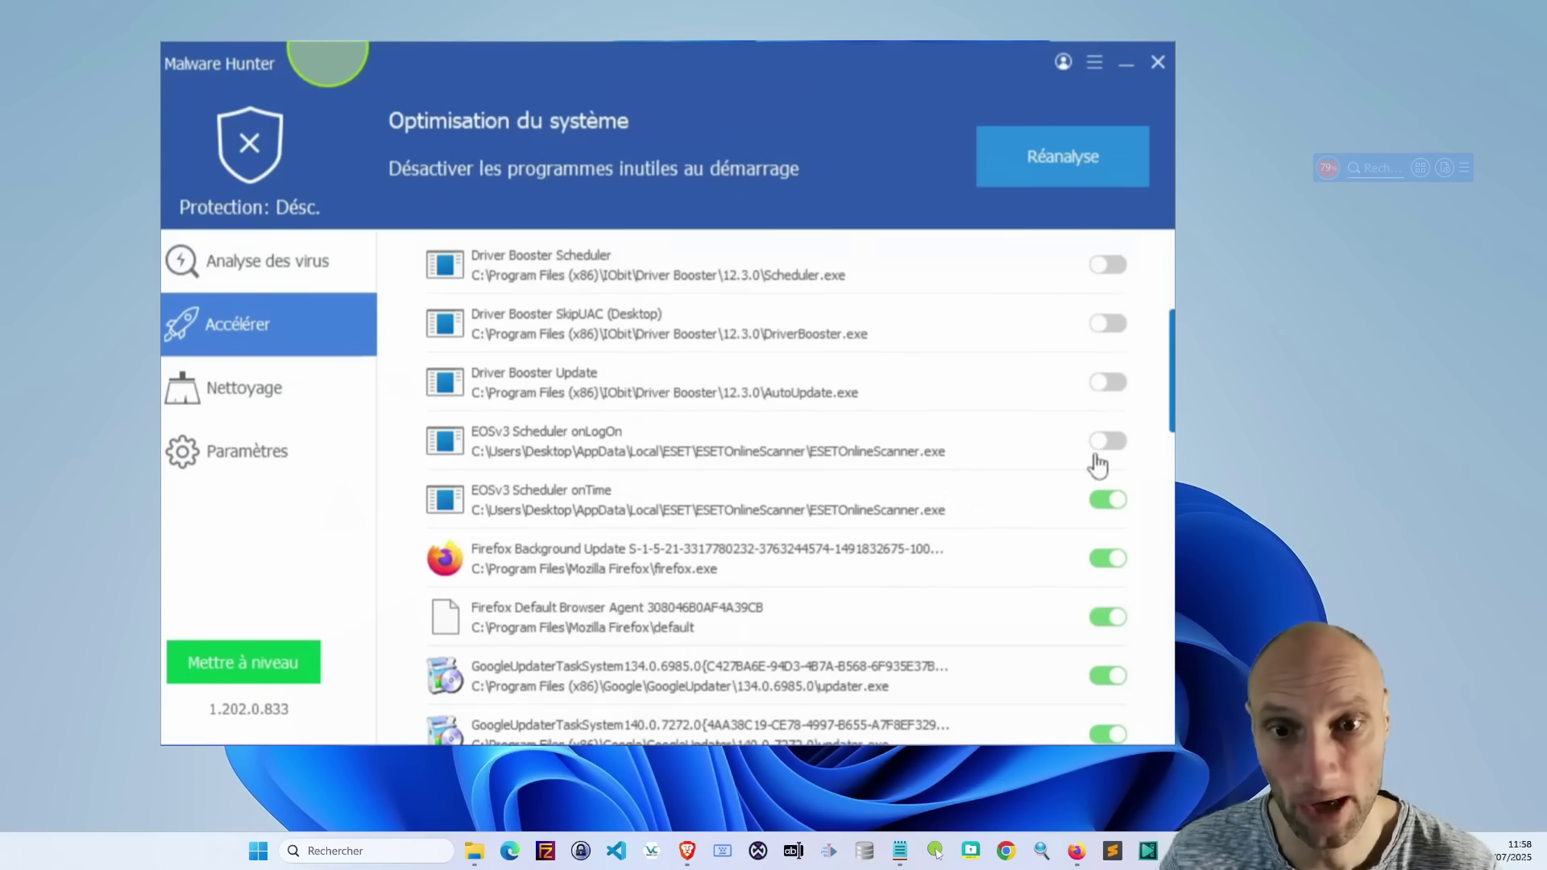
pyautogui.scroll(-10, 960, 566)
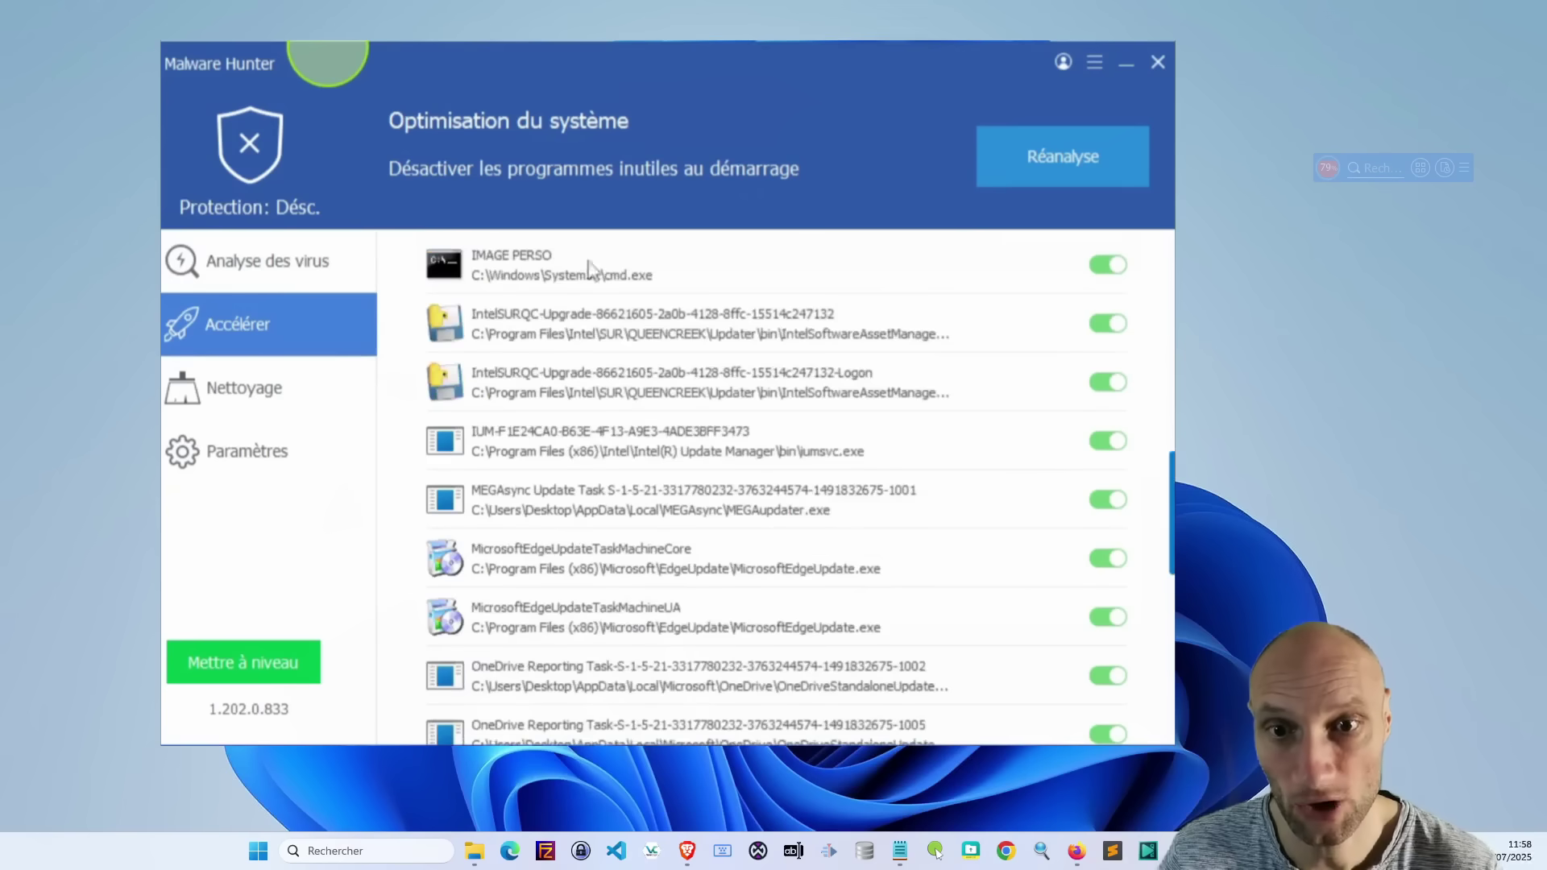
pyautogui.scroll(-5, 611, 524)
pyautogui.scroll(15, 636, 518)
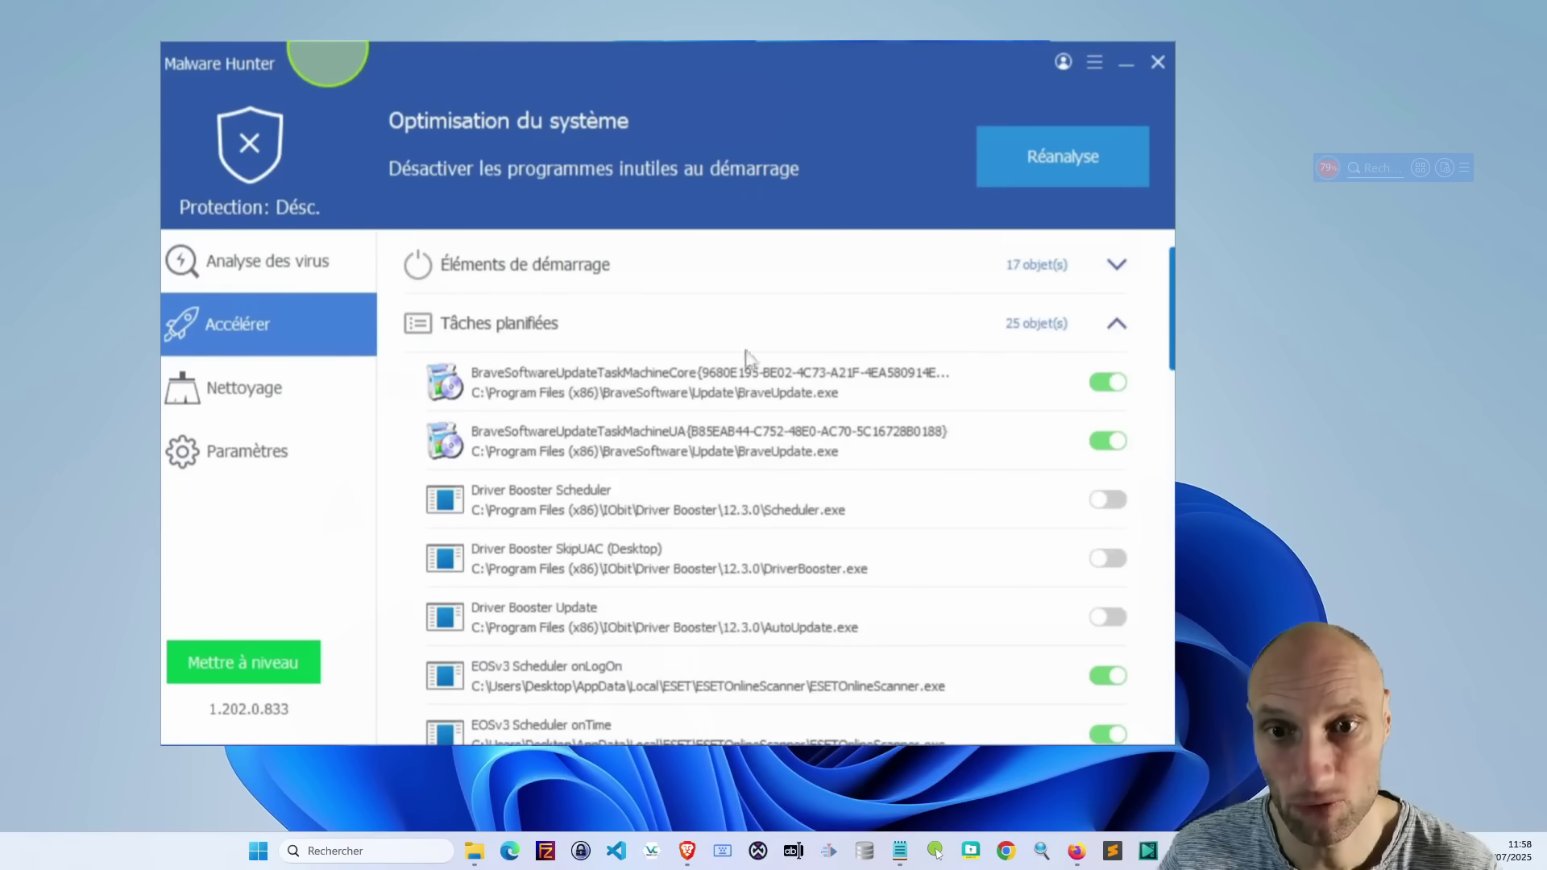
pyautogui.click(1116, 327)
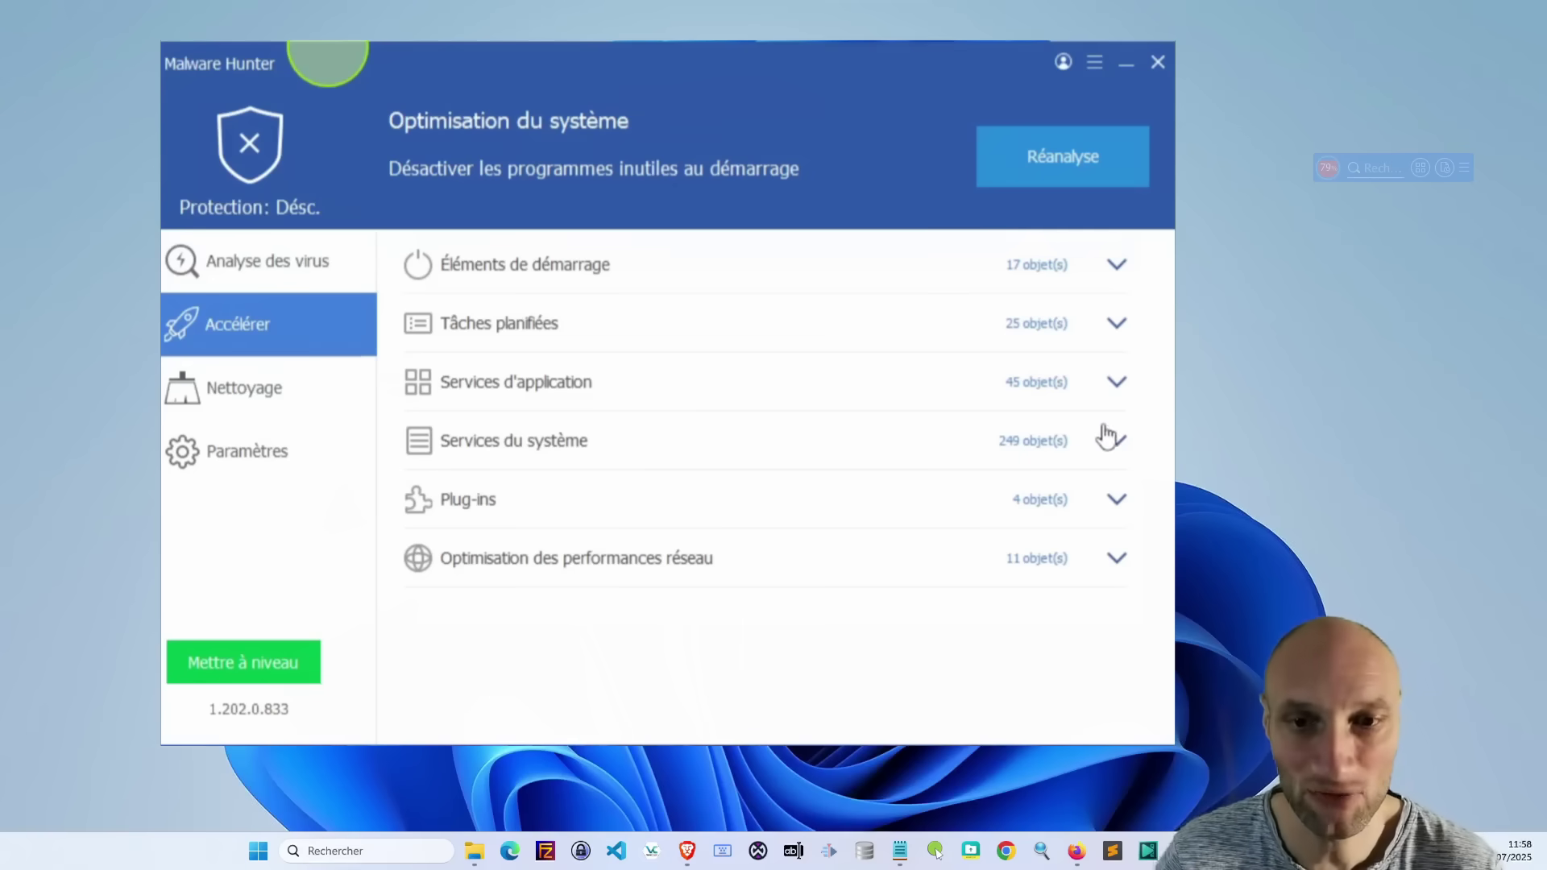
# - Examine the Services d'application and Services du système lists, collapsing each one after review
pyautogui.click(1112, 385)
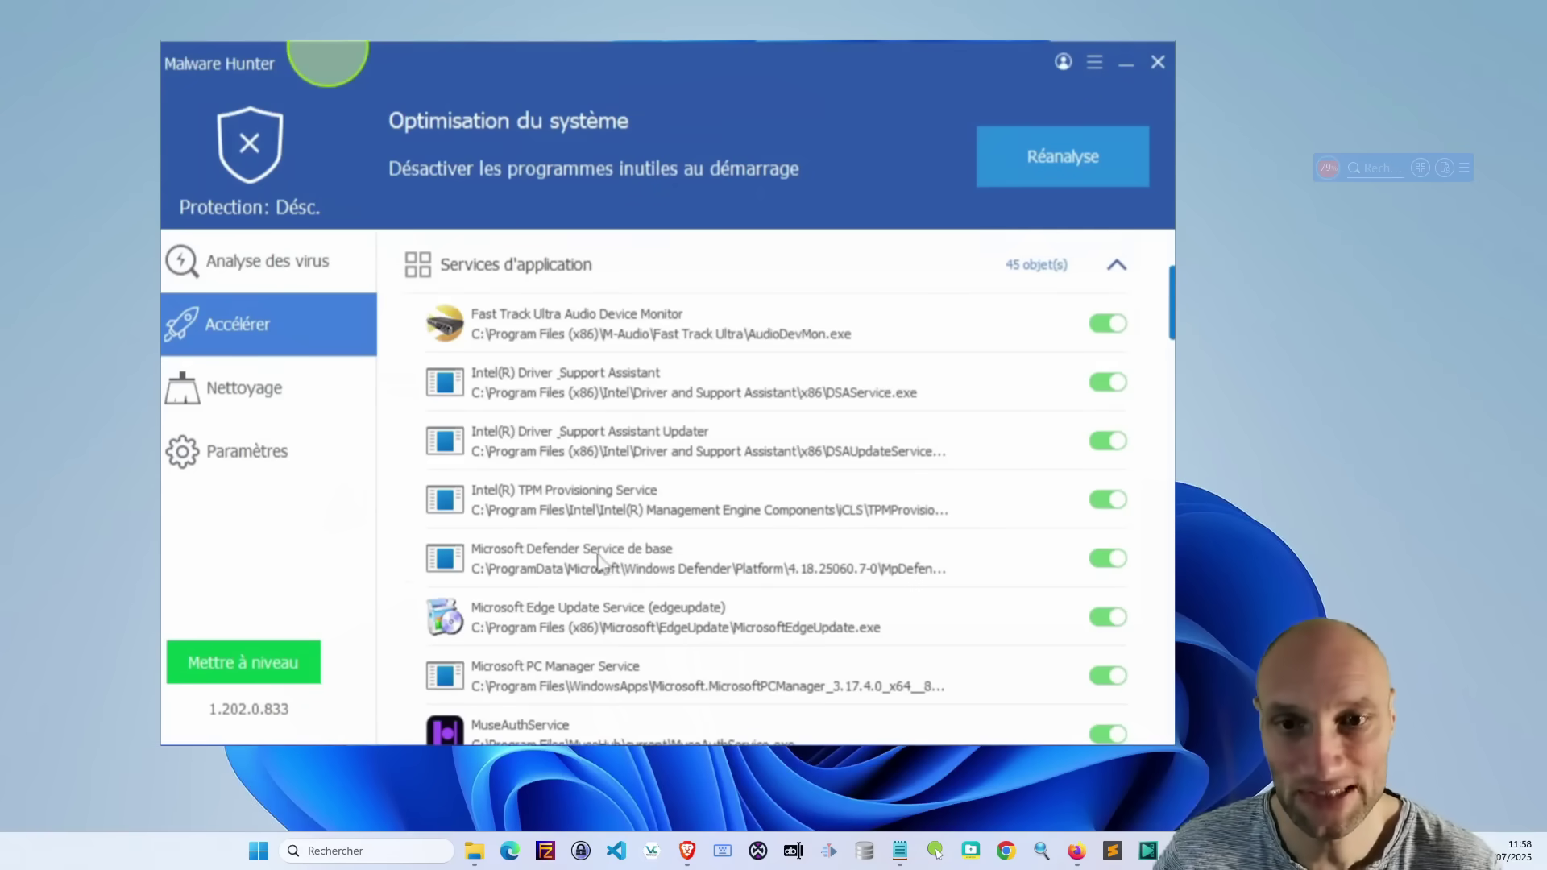
pyautogui.scroll(-15, 819, 414)
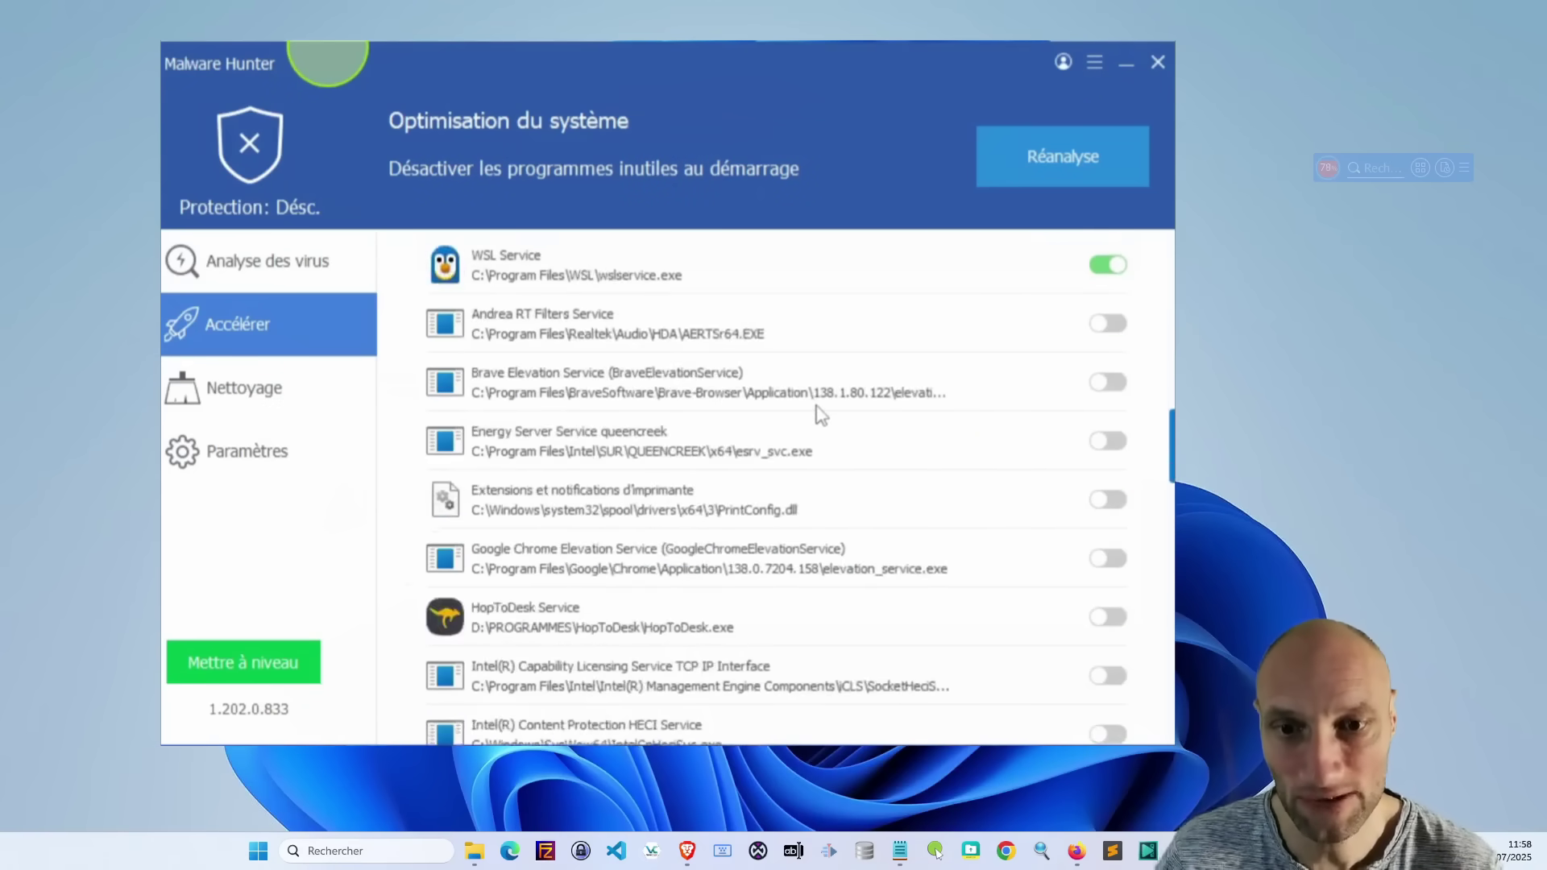
pyautogui.scroll(-5, 820, 415)
pyautogui.scroll(20, 820, 415)
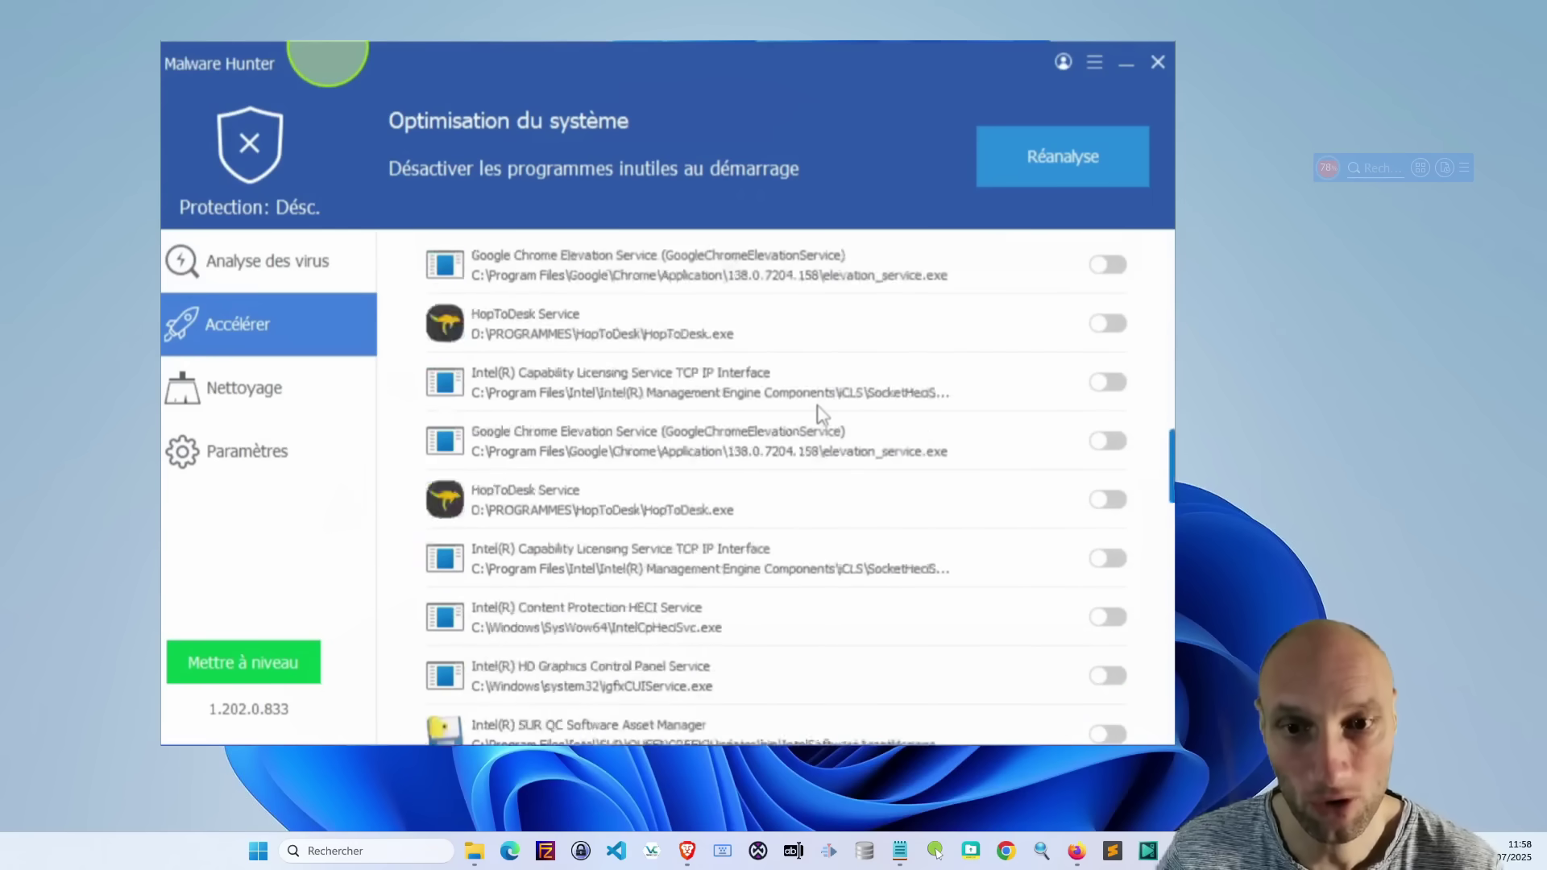
pyautogui.click(1117, 383)
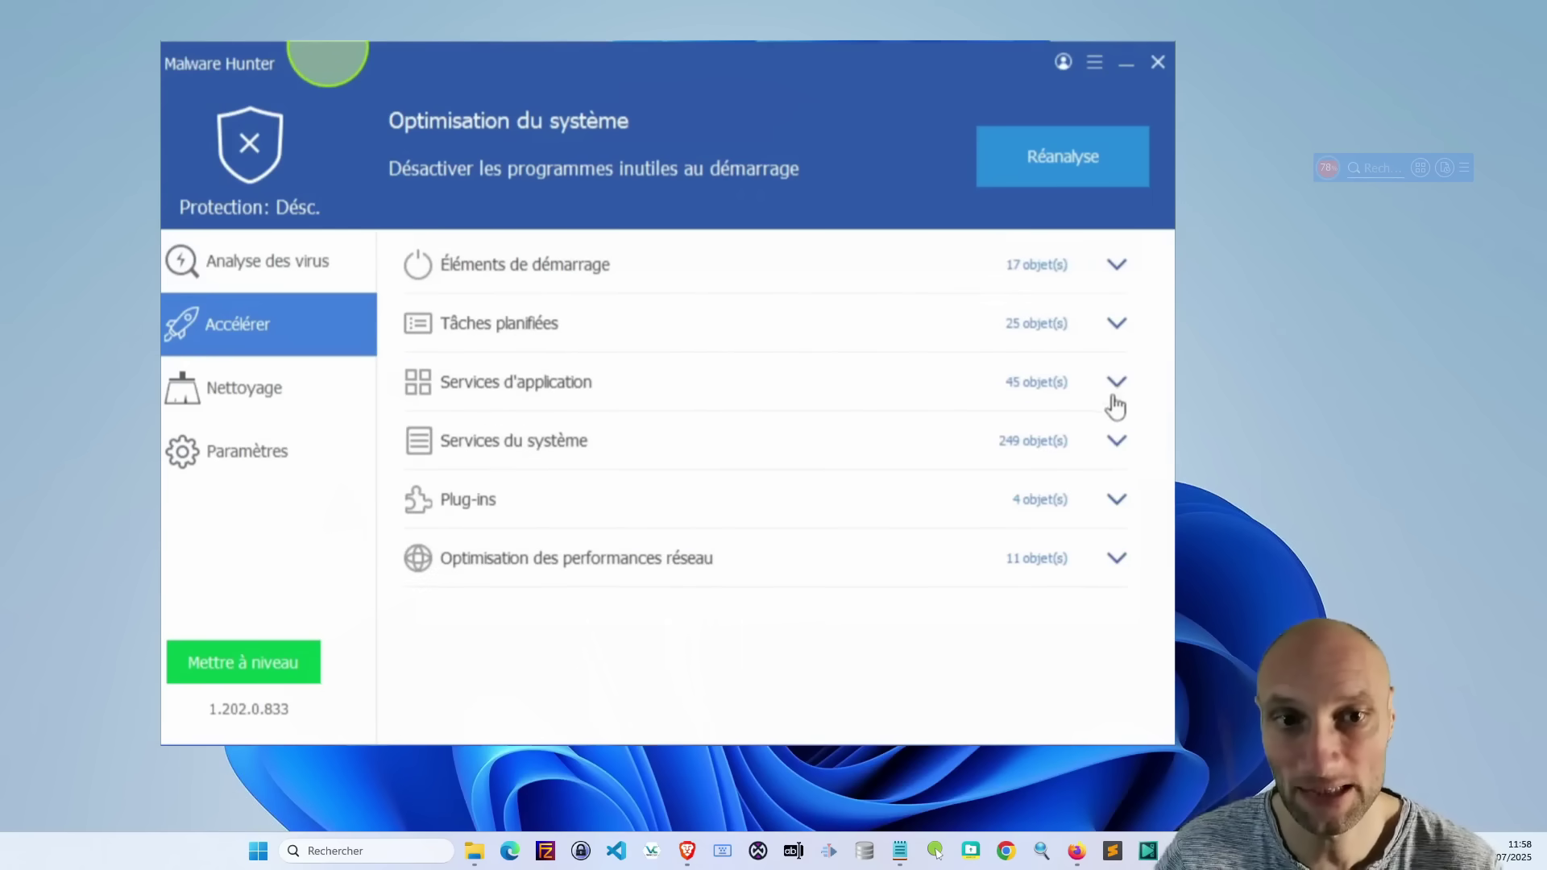
pyautogui.click(1117, 451)
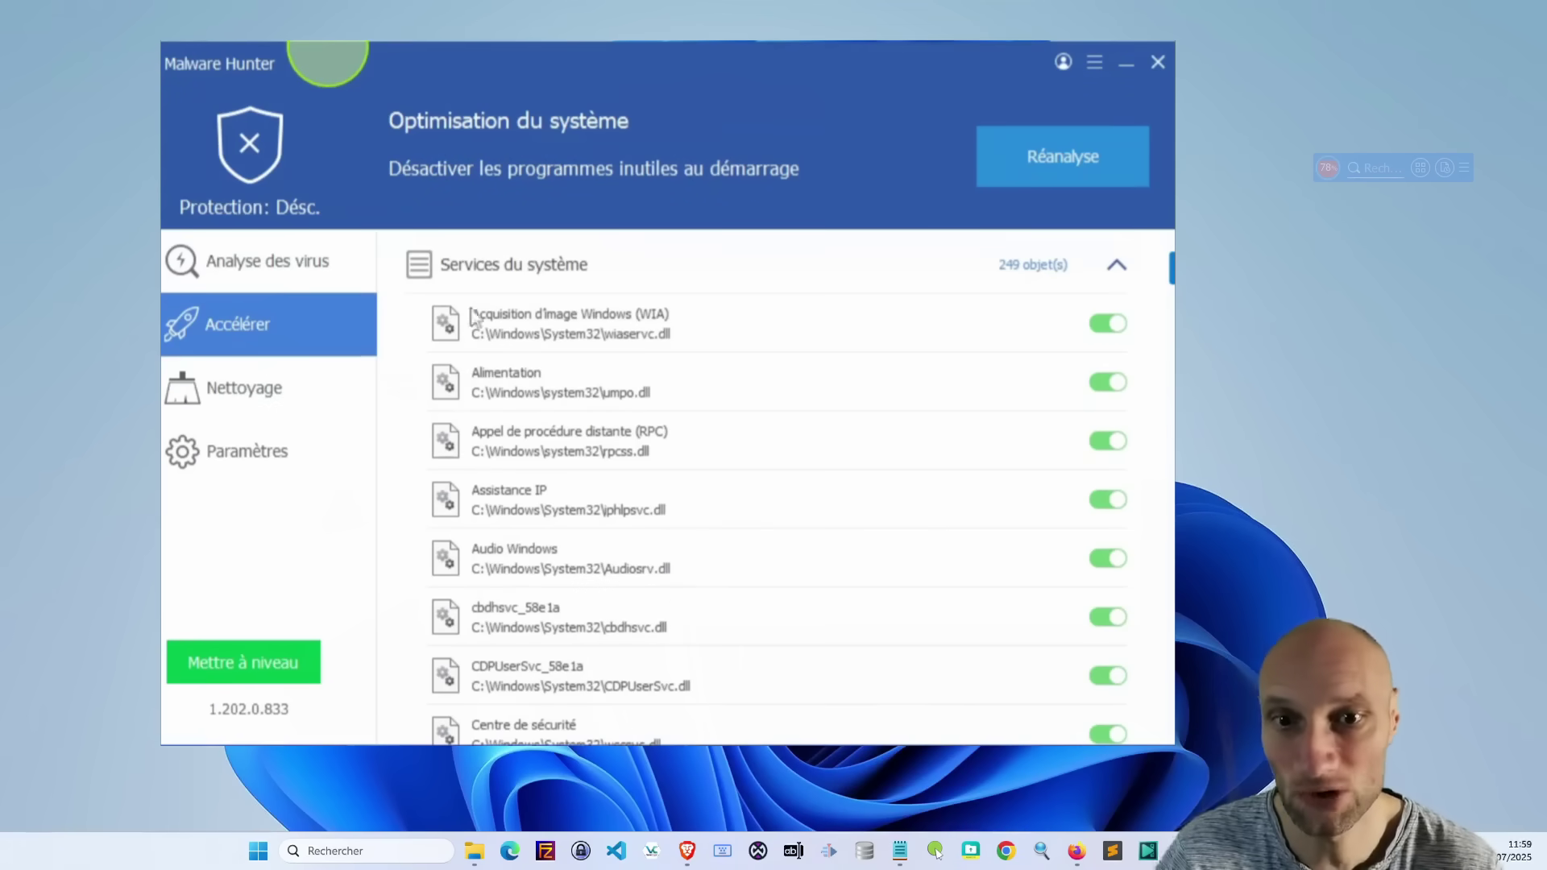
pyautogui.click(1116, 268)
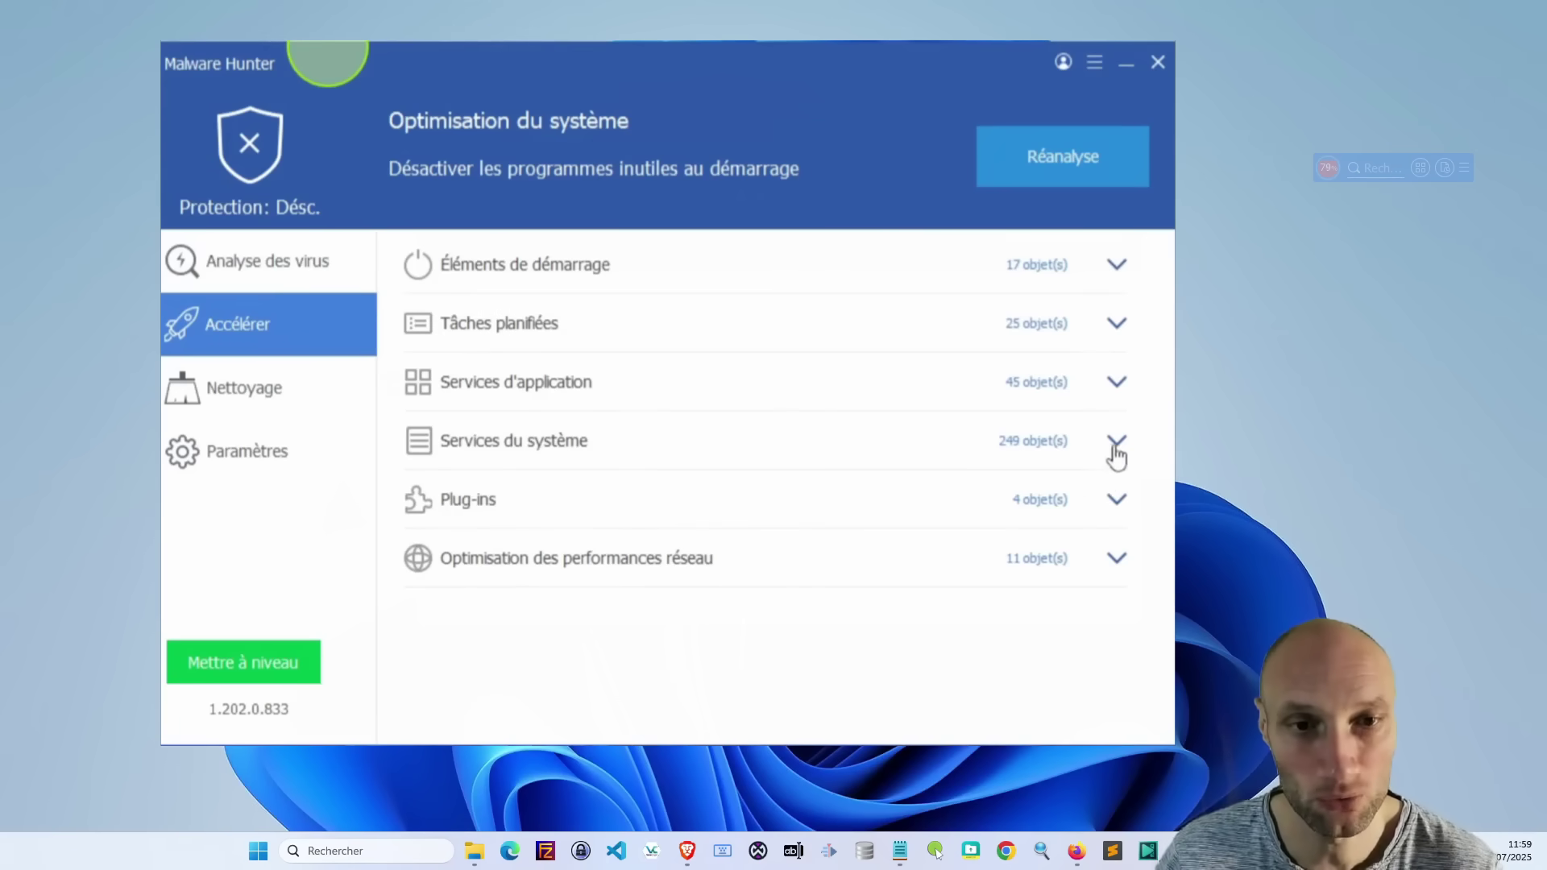
# - Examine the Plug-ins and Optimisation des performances réseau entries, collapsing each list after review
pyautogui.click(1118, 502)
pyautogui.scroll(-1, 604, 503)
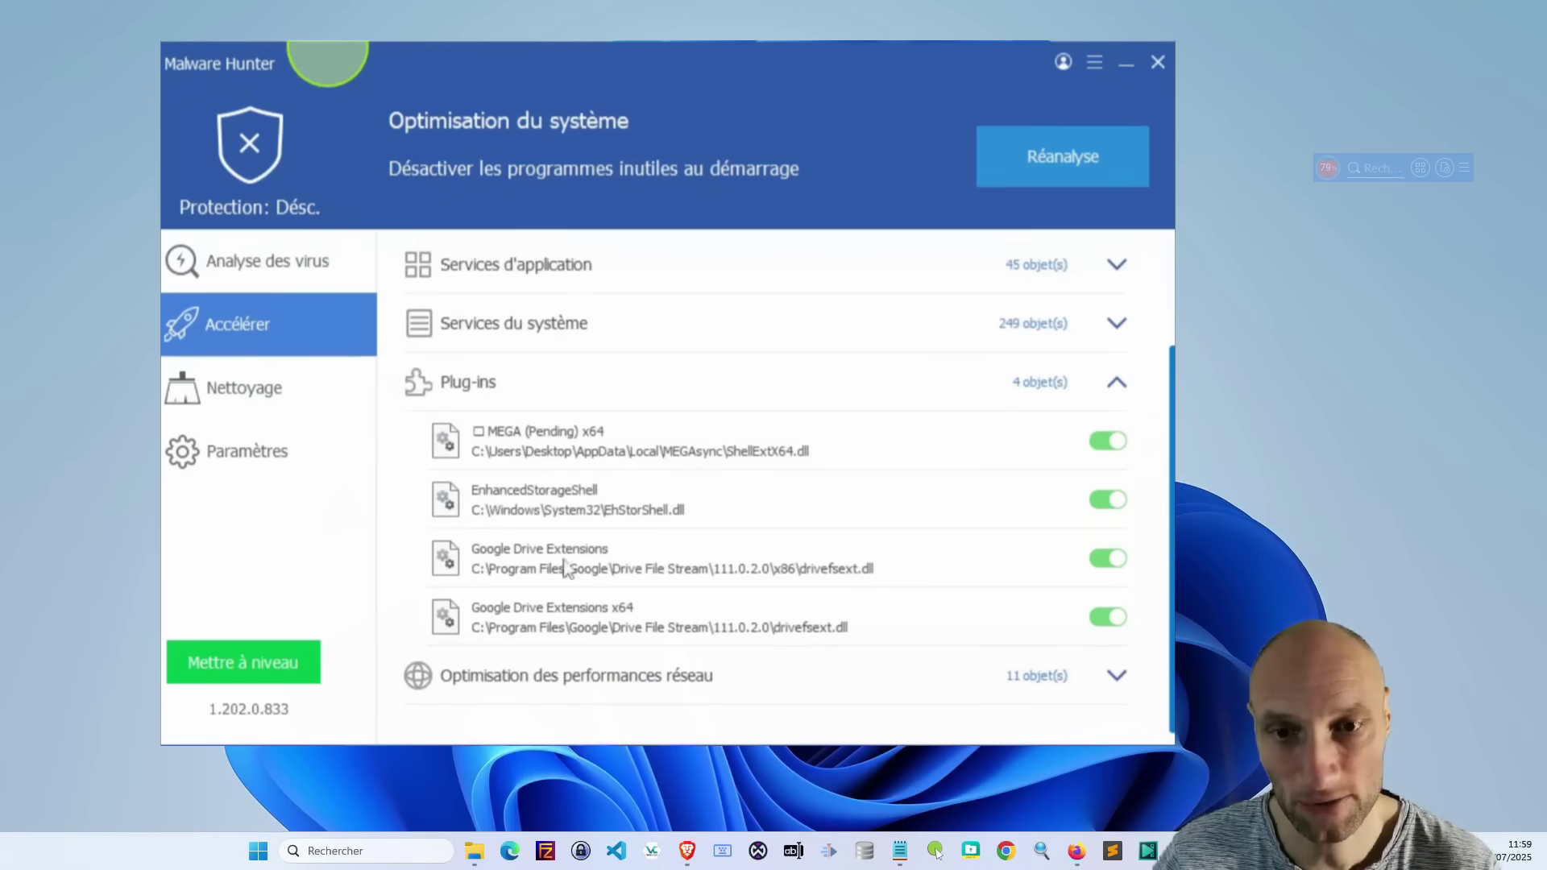
pyautogui.scroll(1, 742, 596)
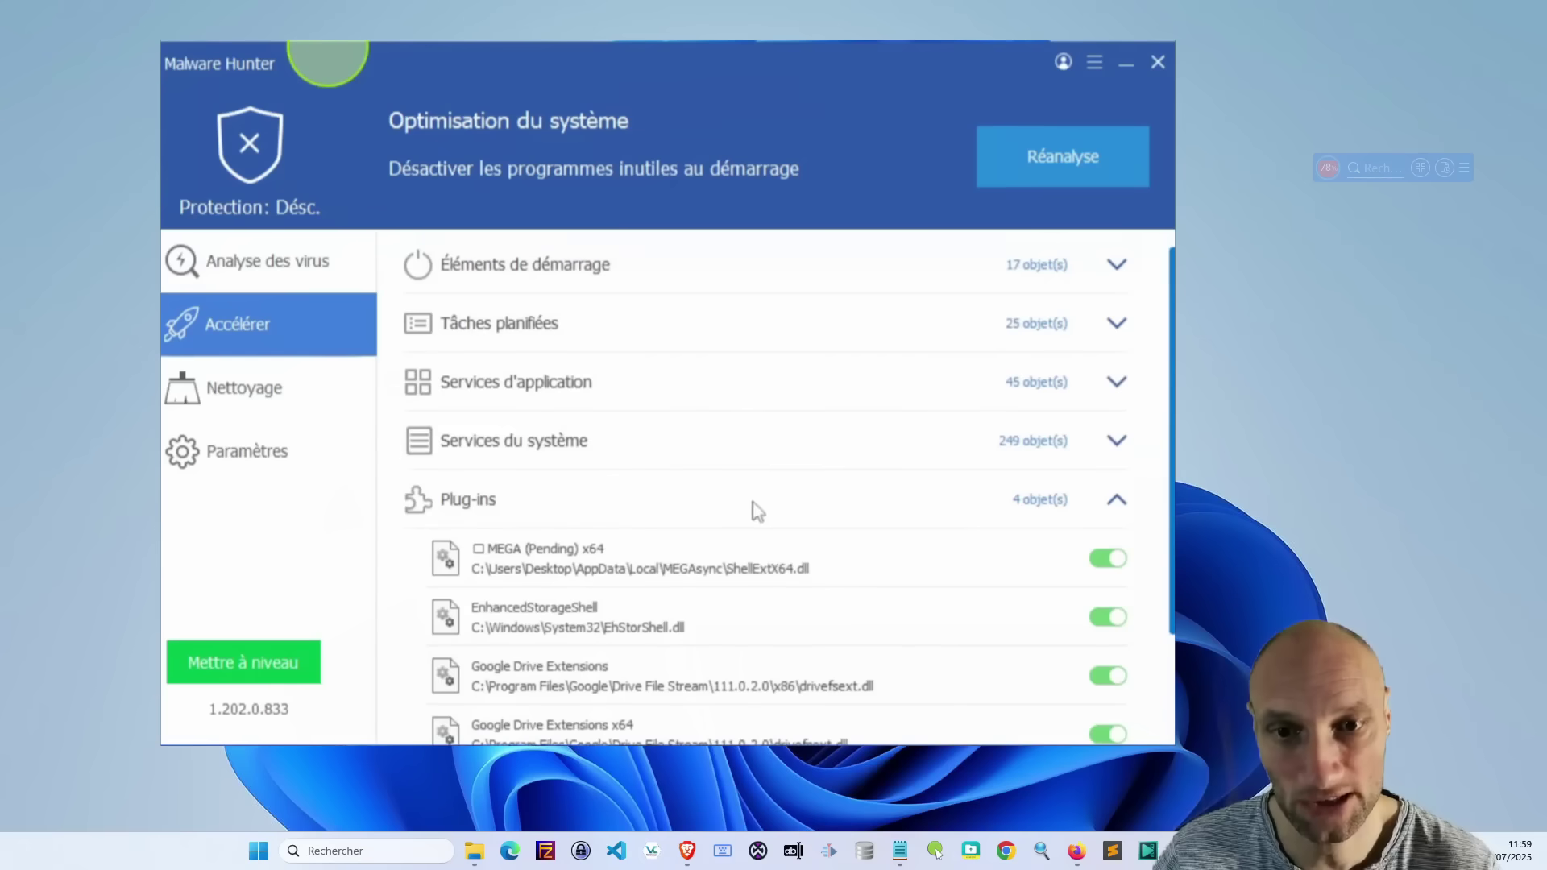
pyautogui.click(1119, 505)
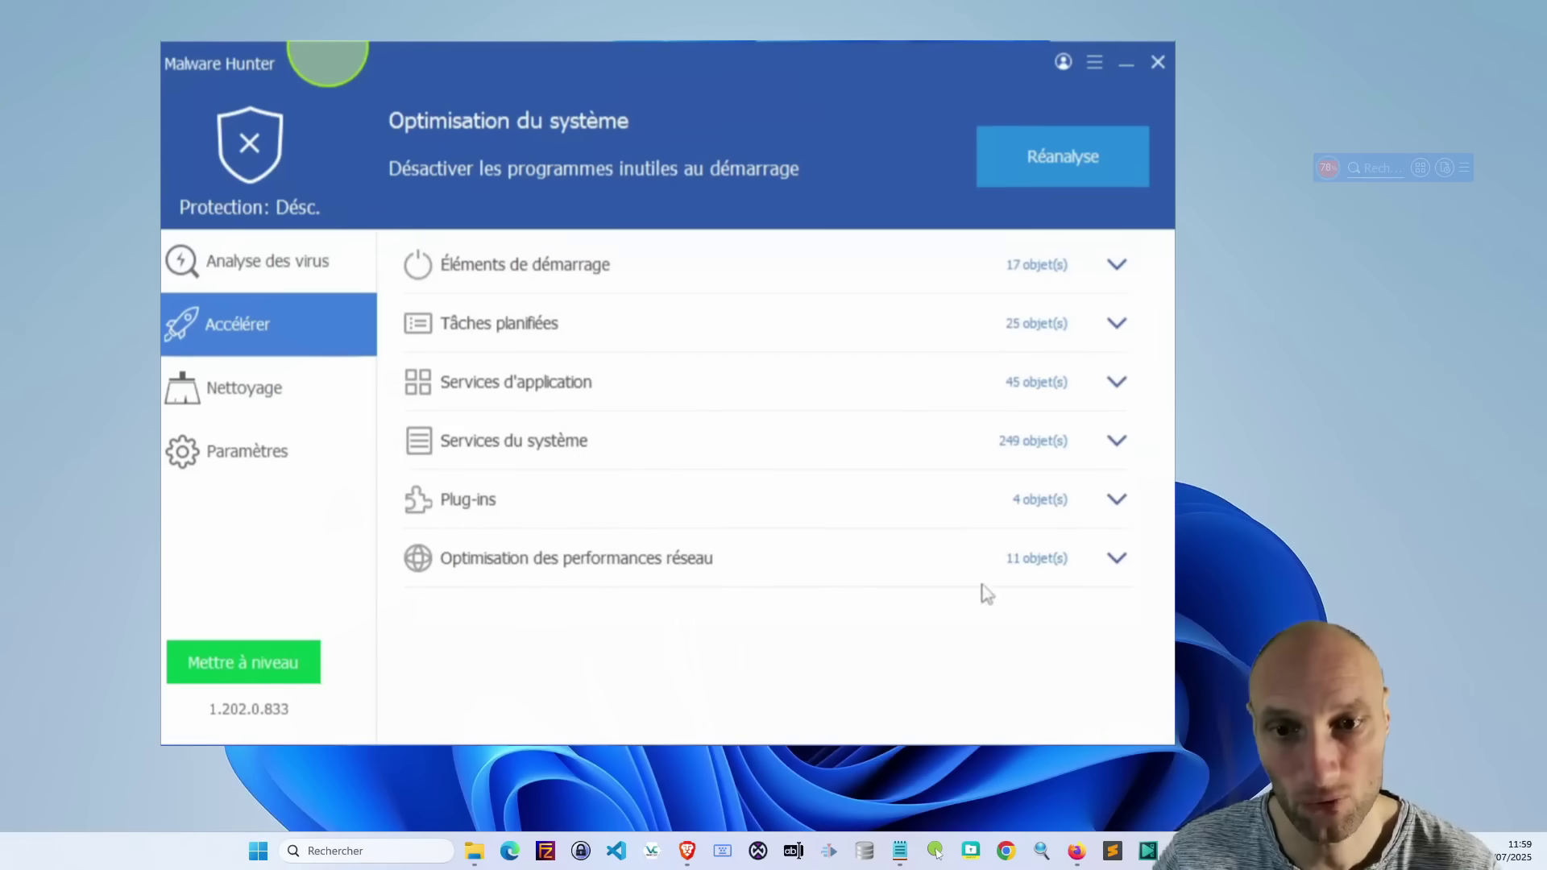
pyautogui.click(1117, 560)
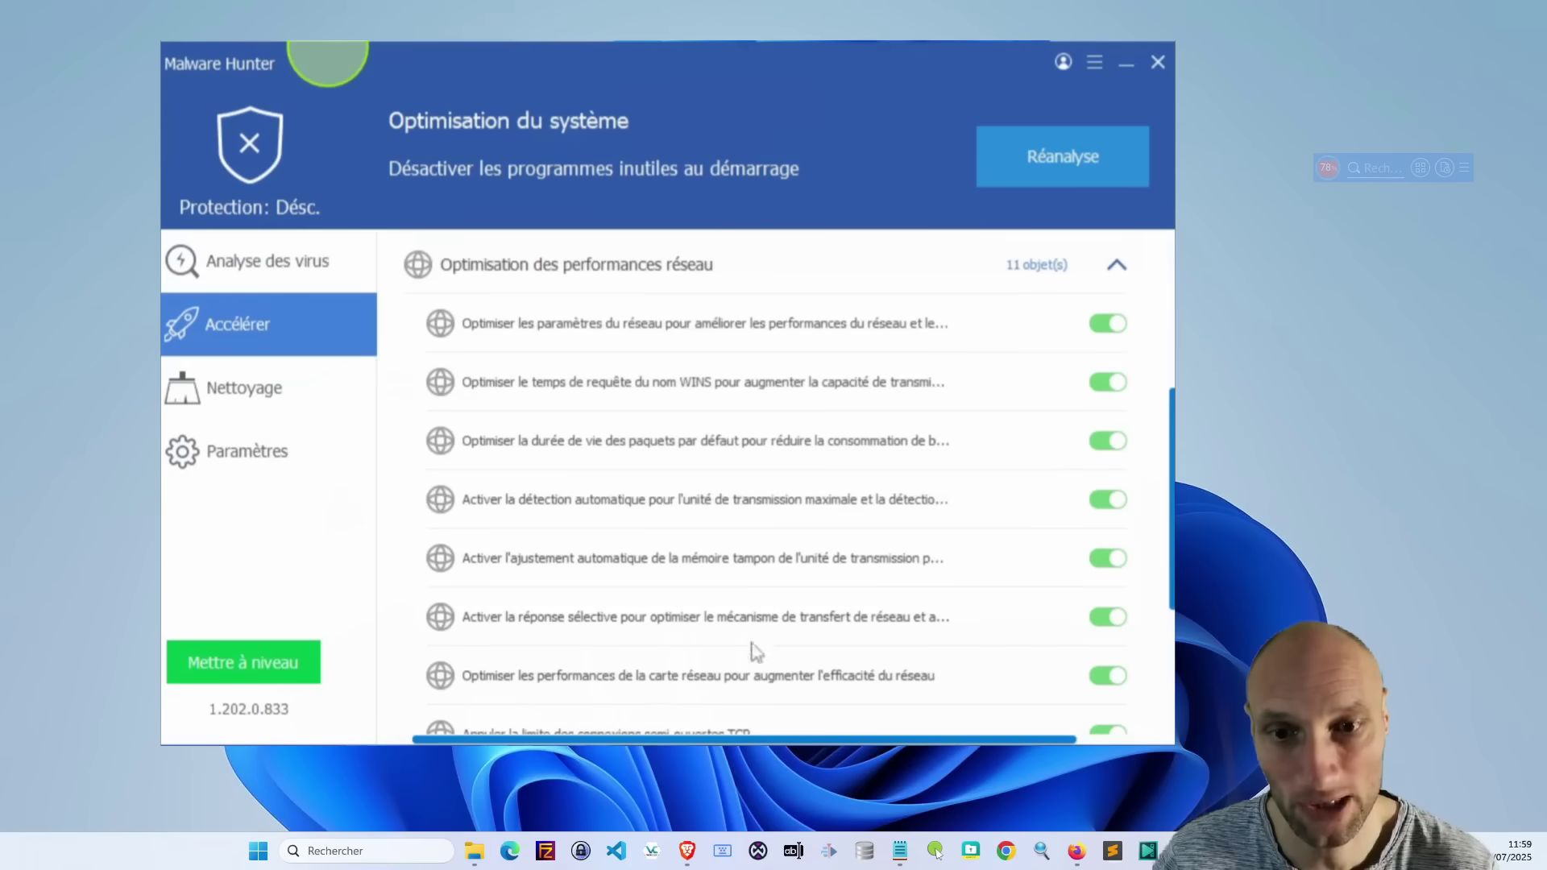
pyautogui.scroll(3, 988, 522)
pyautogui.click(1117, 559)
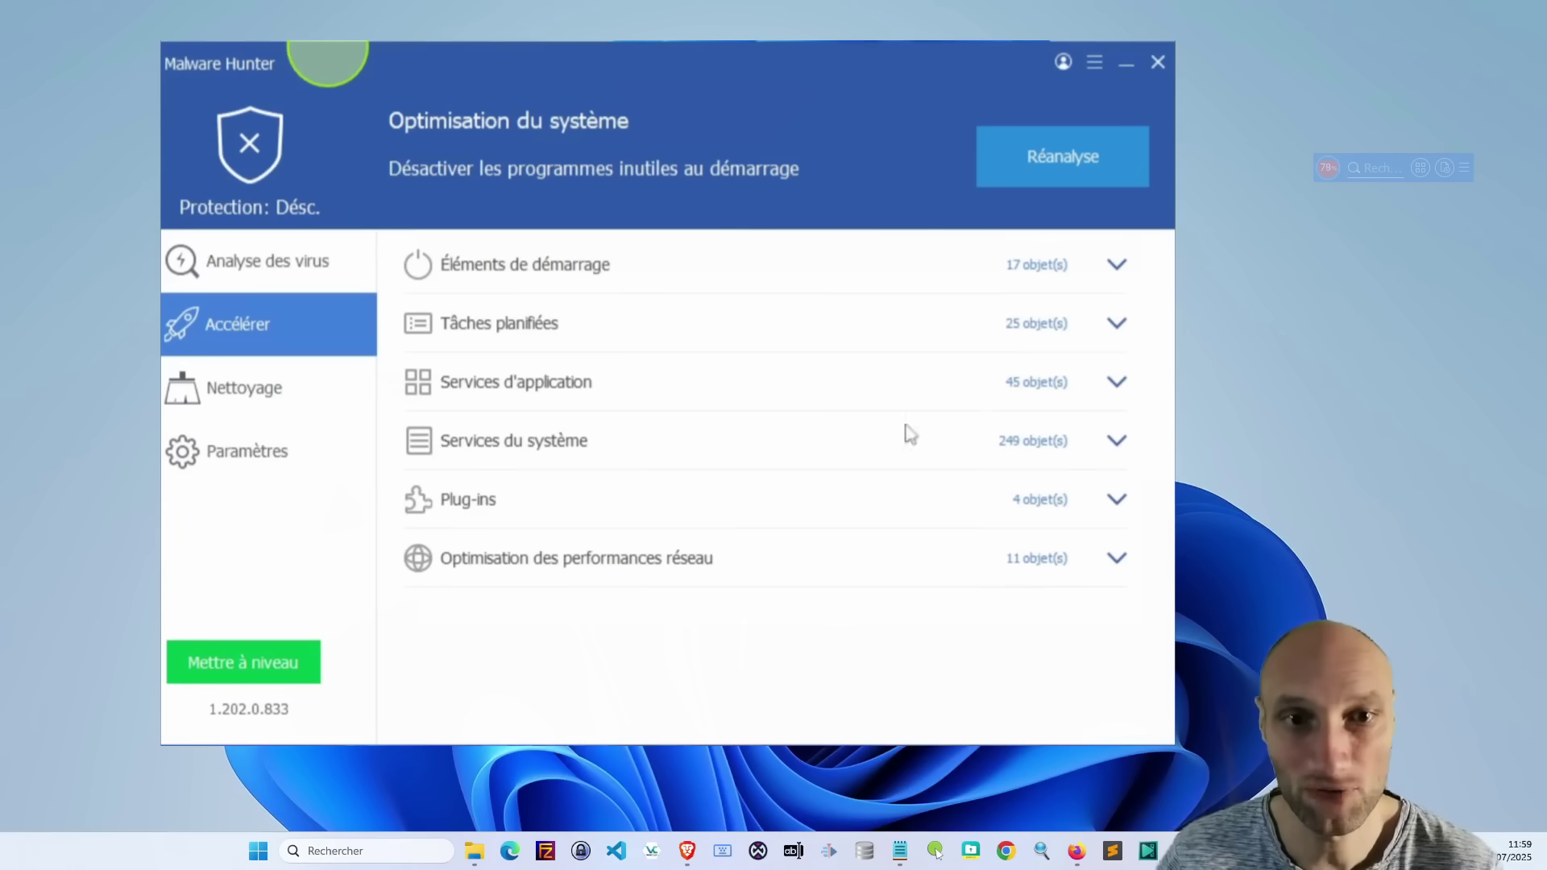
# - Open the Nettoyage section and examine its registry, junk and plug-in cleaning categories
pyautogui.click(284, 390)
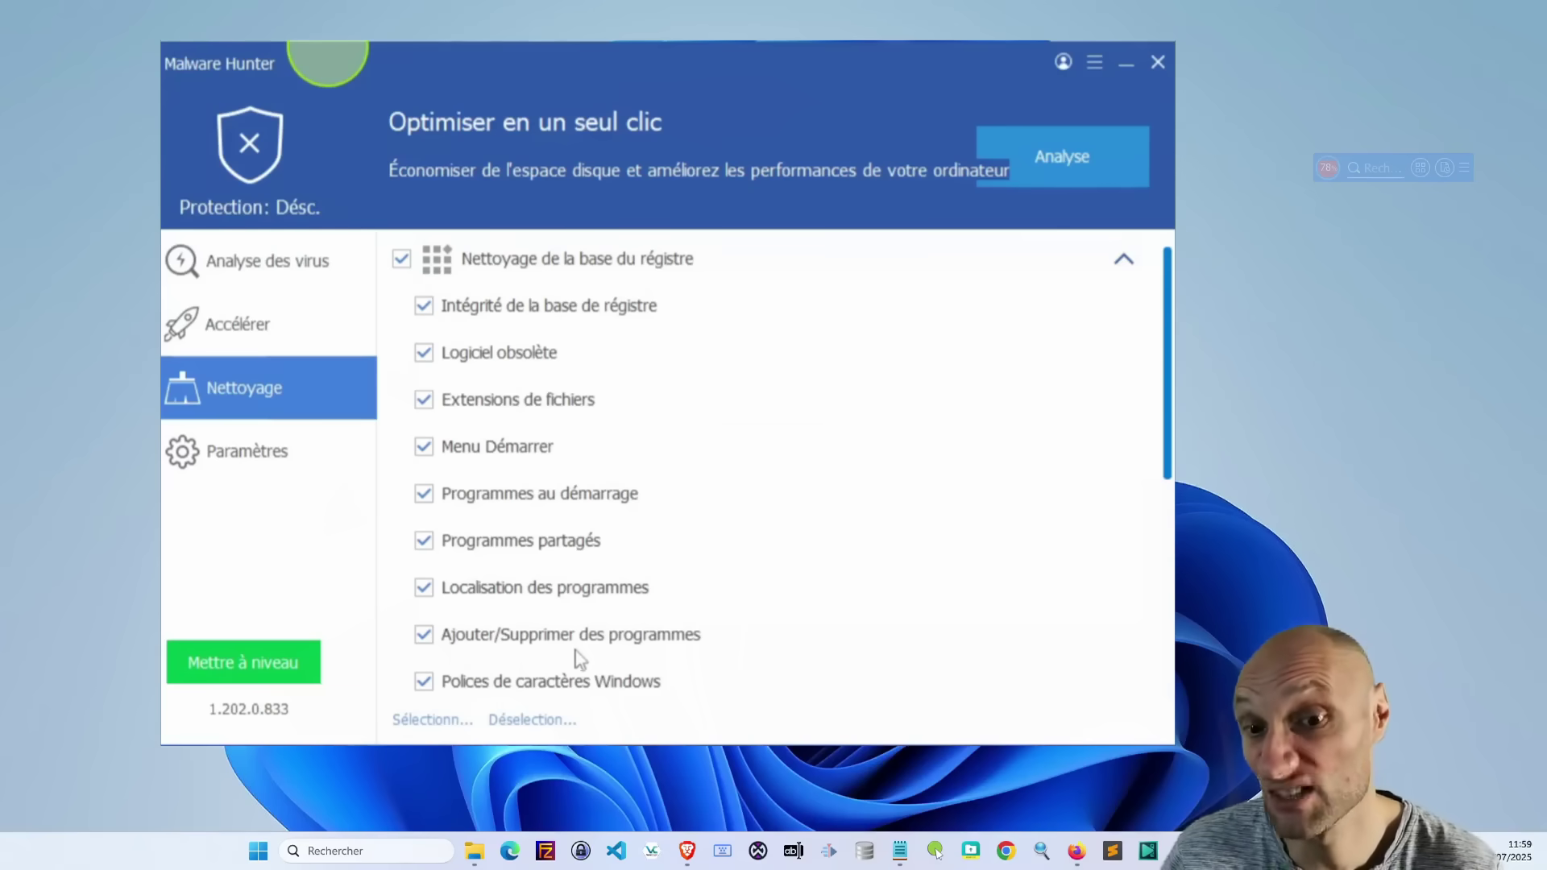
pyautogui.scroll(-5, 580, 654)
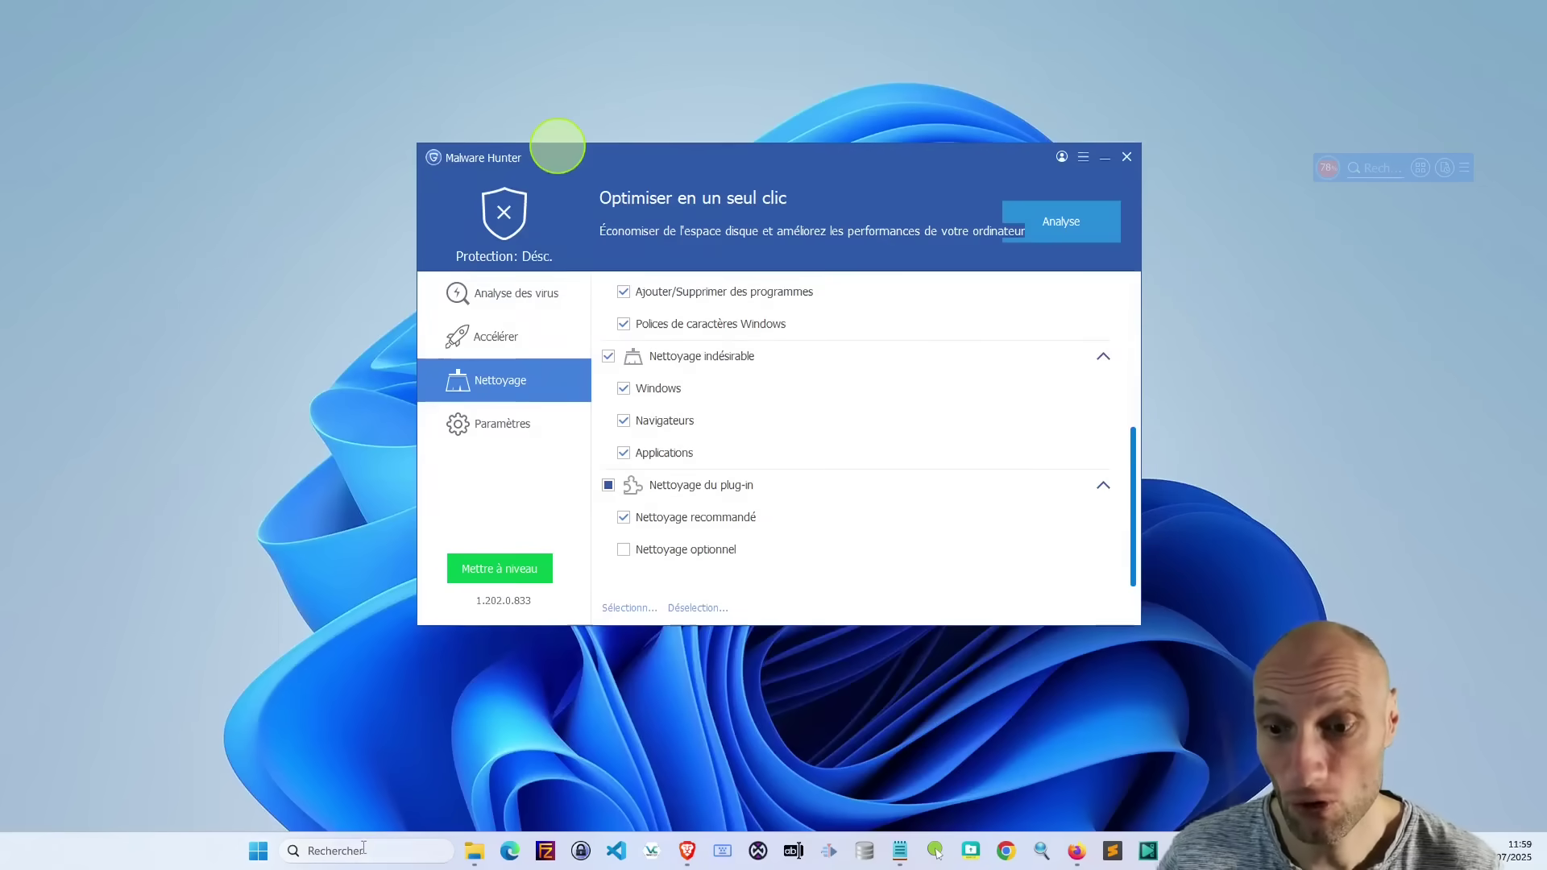
# - Search Windows for regedit, open the Éditeur du Registre and view its registry import dialog, closing the dialog without importing
pyautogui.click(376, 851)
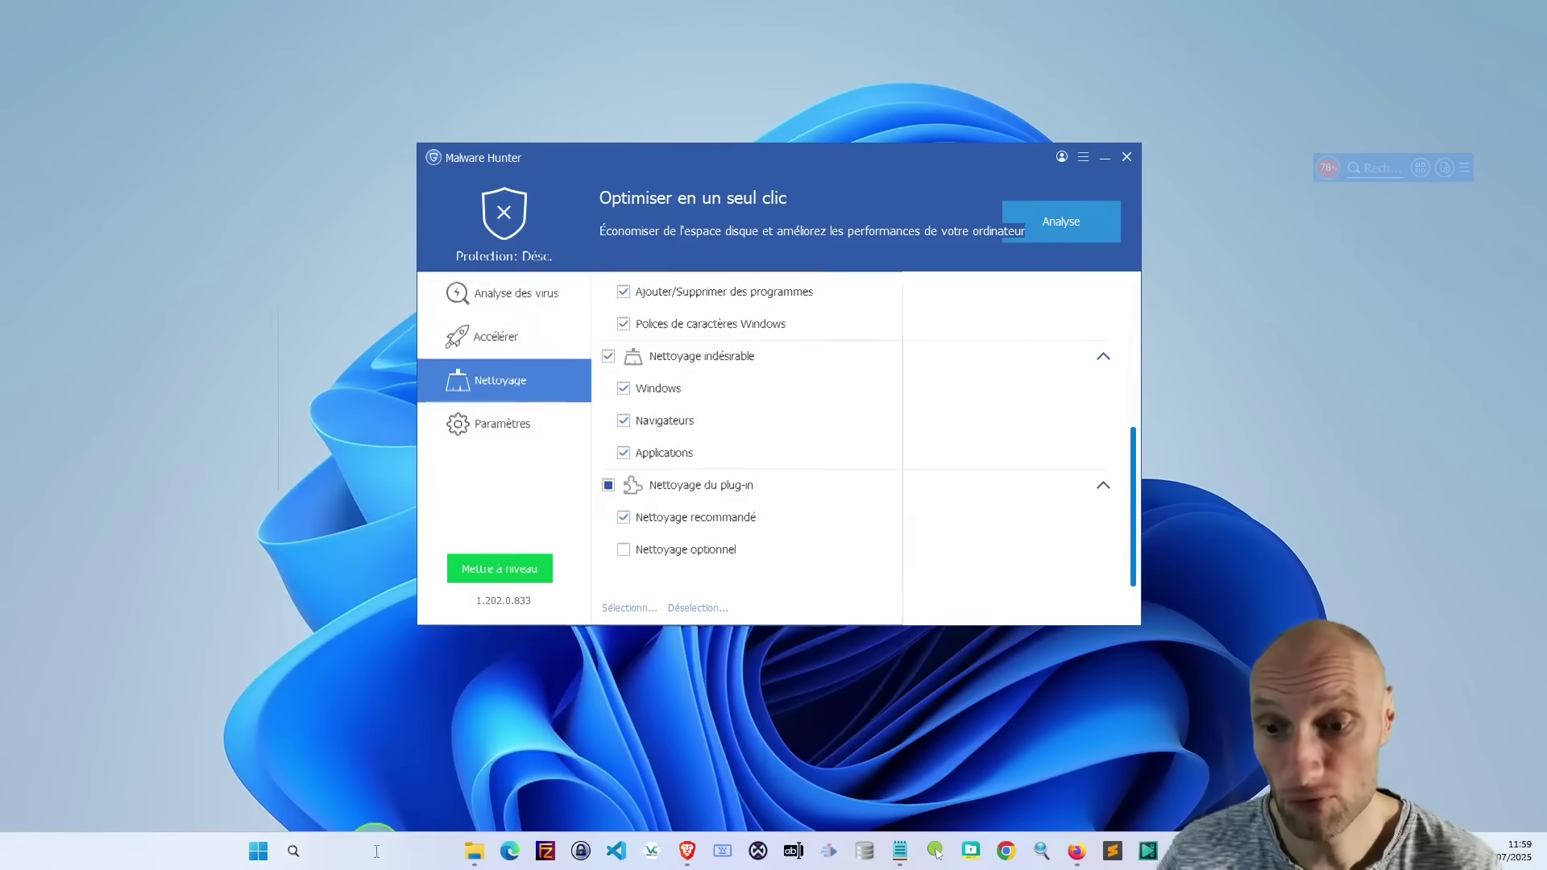
pyautogui.write('rege')
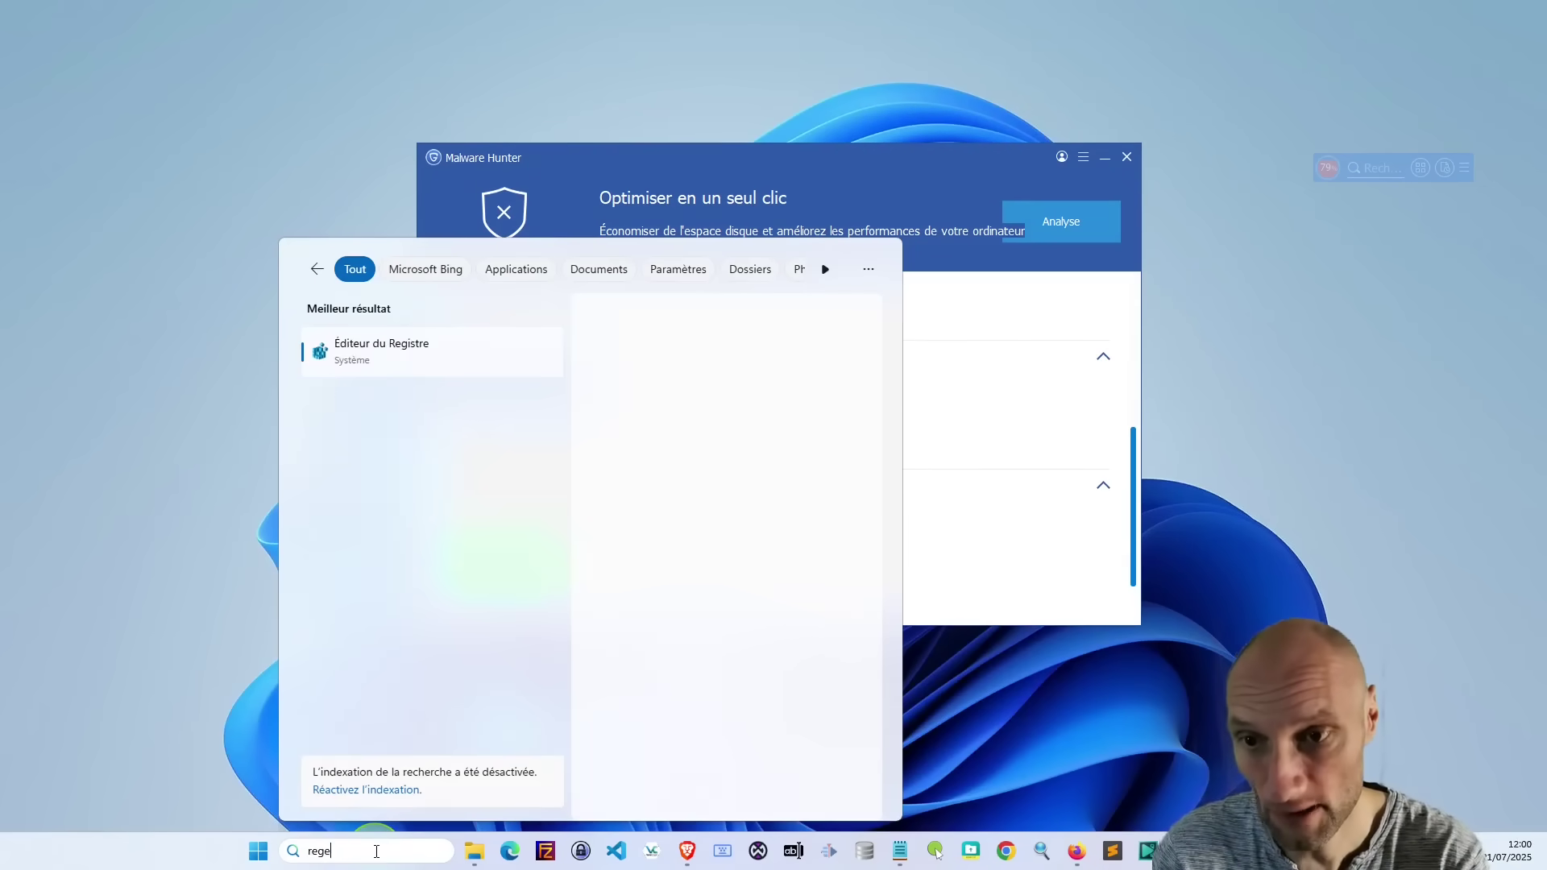
pyautogui.click(395, 351)
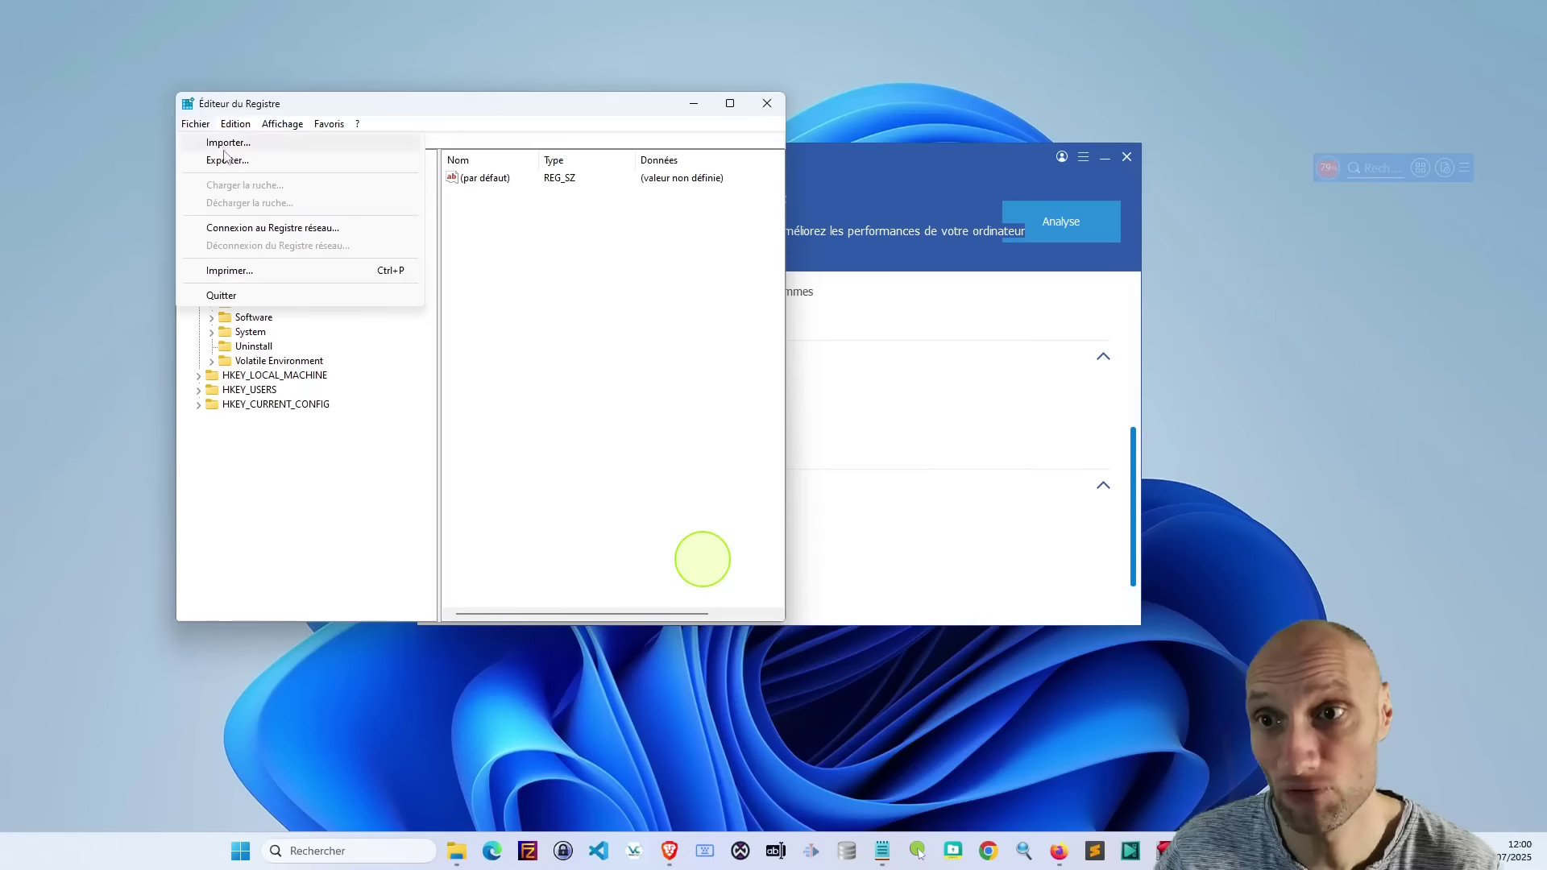
pyautogui.click(224, 141)
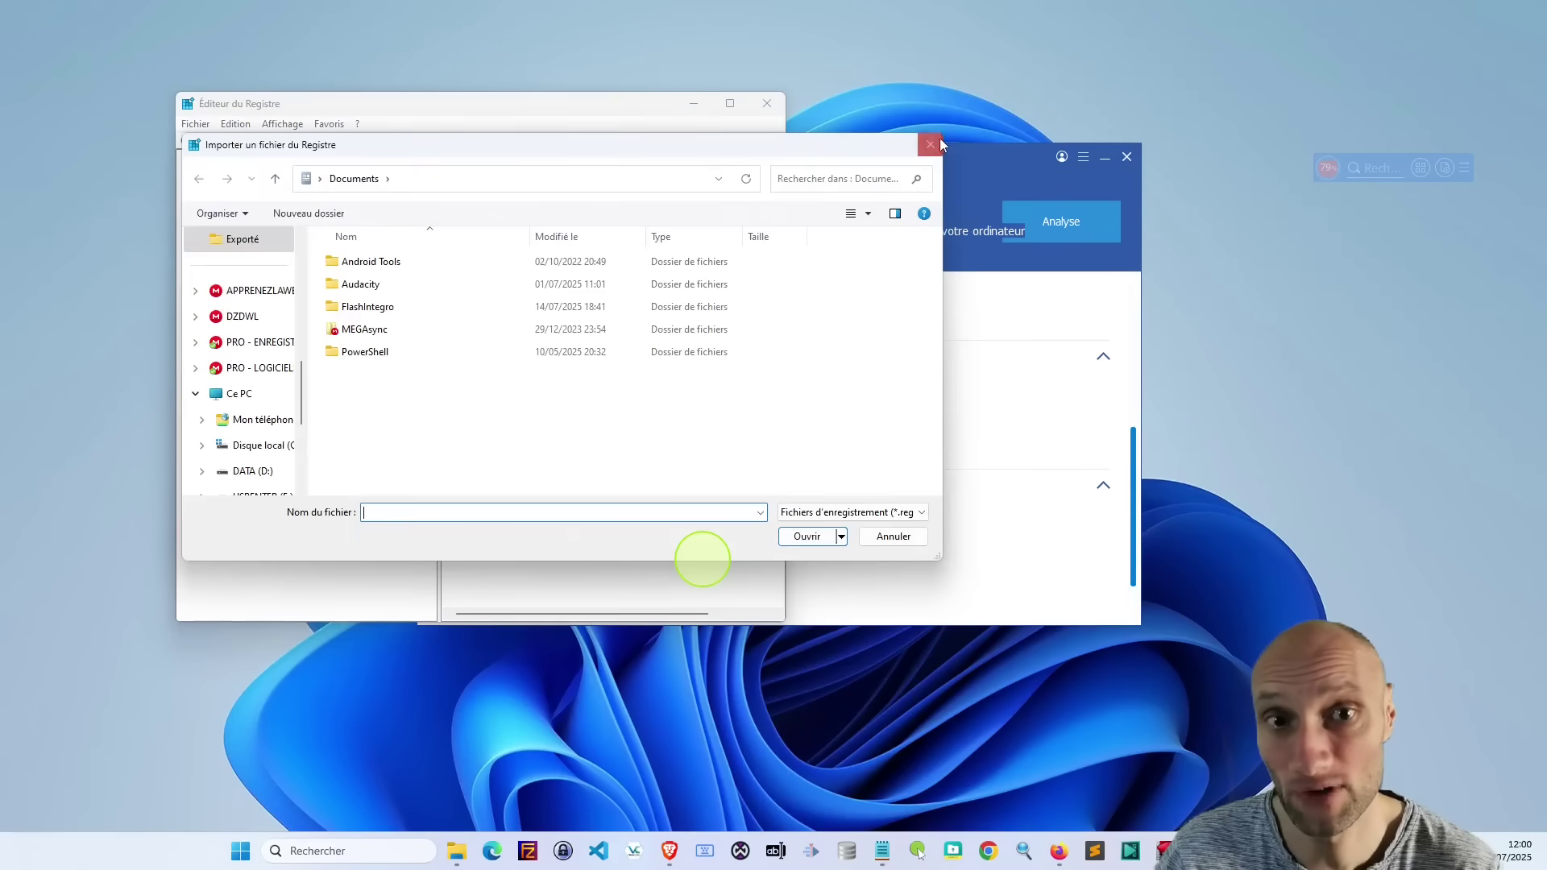
pyautogui.click(937, 138)
# - Prepare an export of the whole registry to Bureau with the range Tout and file name dfsqcs, and cancel it
pyautogui.click(195, 124)
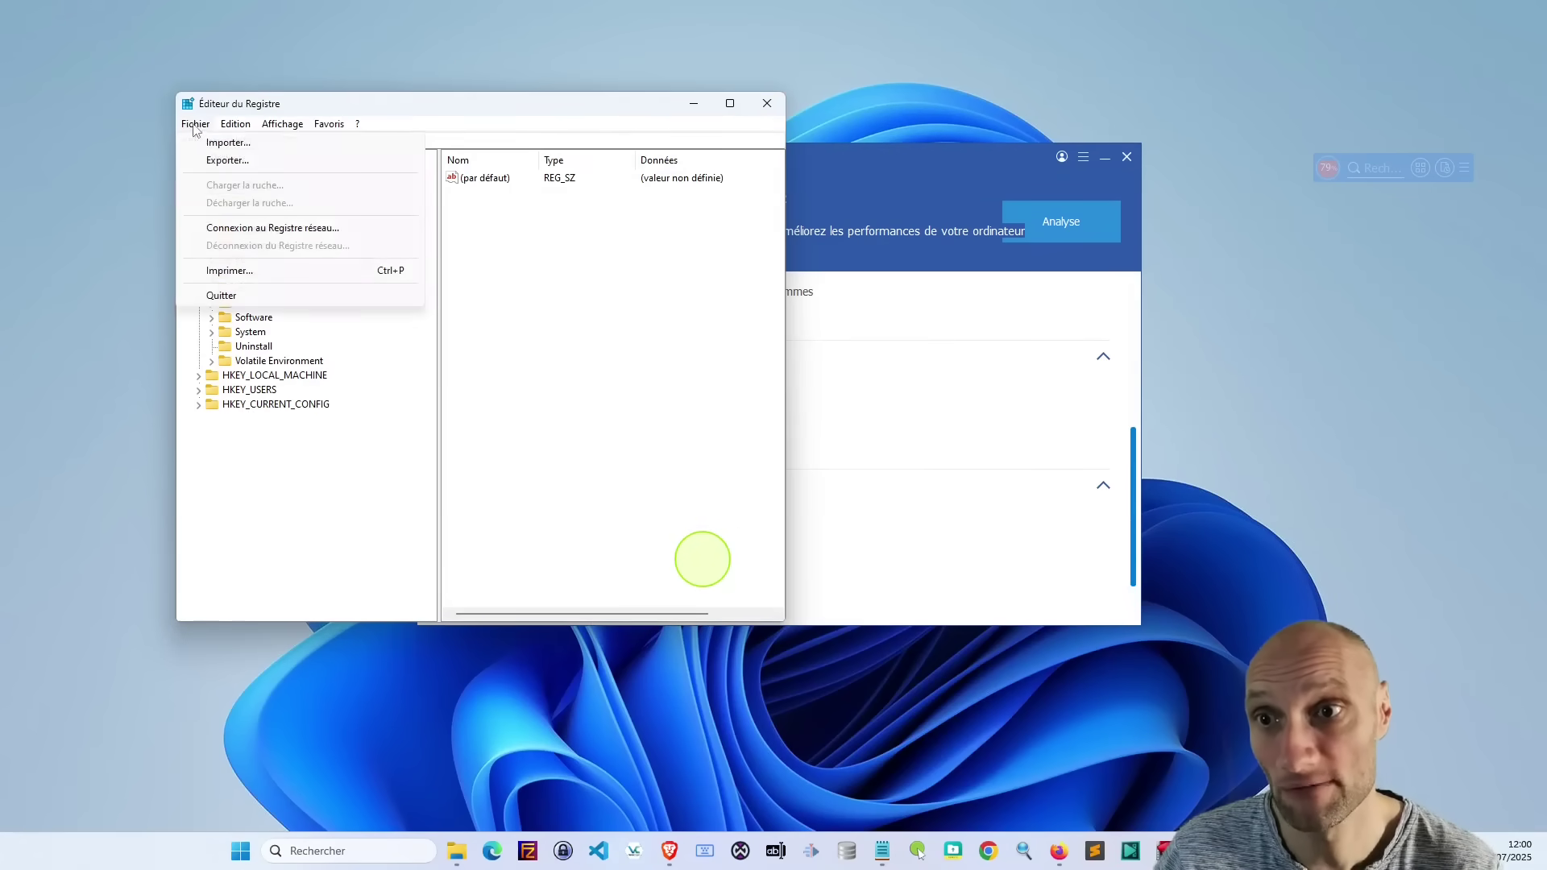
pyautogui.click(224, 159)
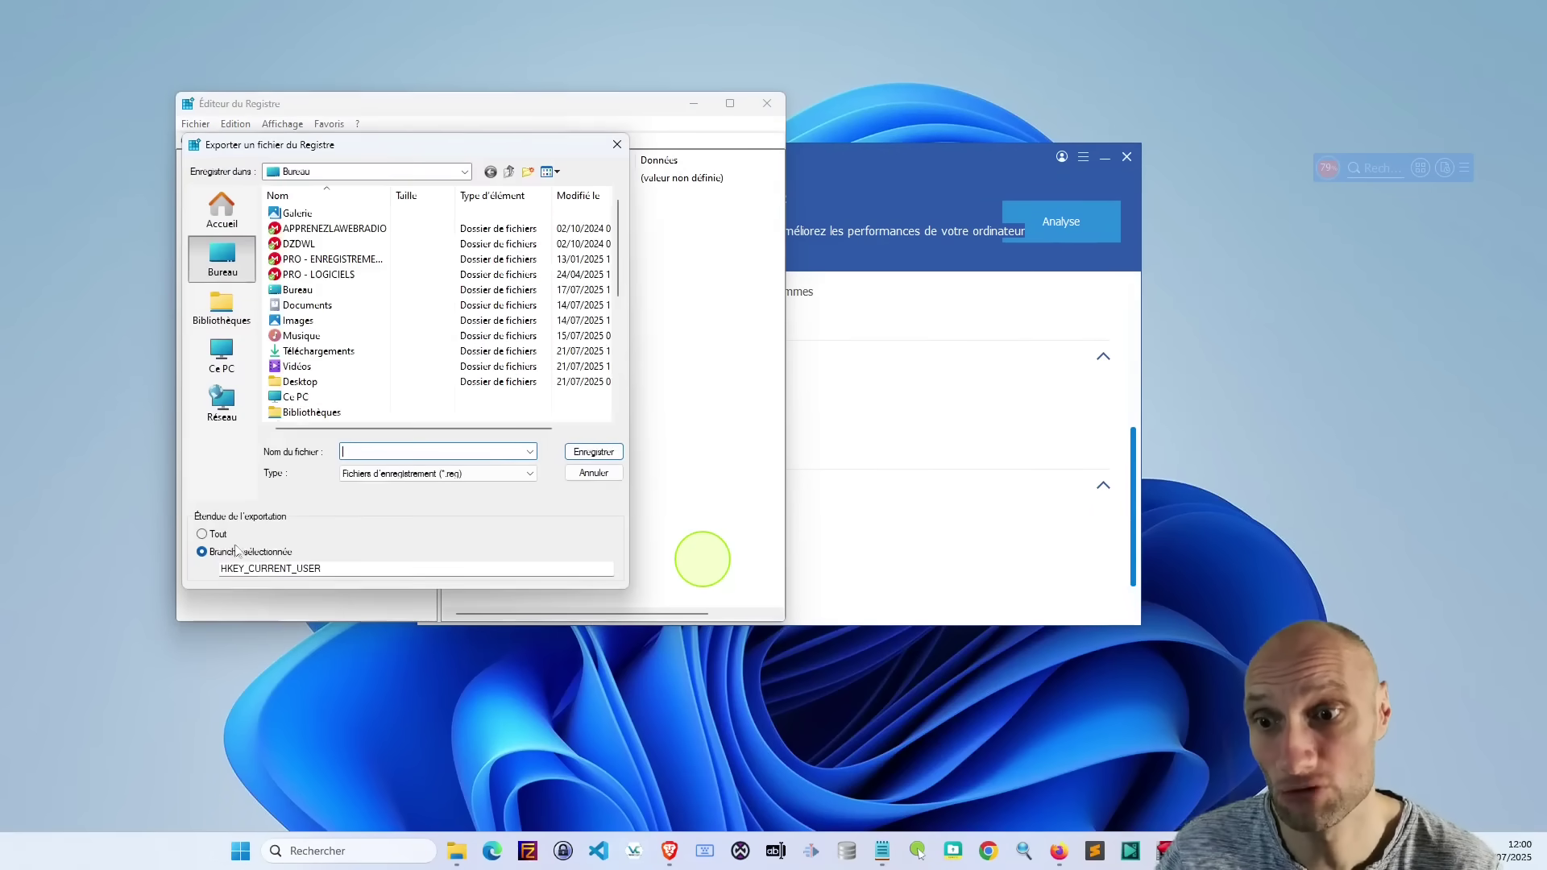
pyautogui.click(202, 534)
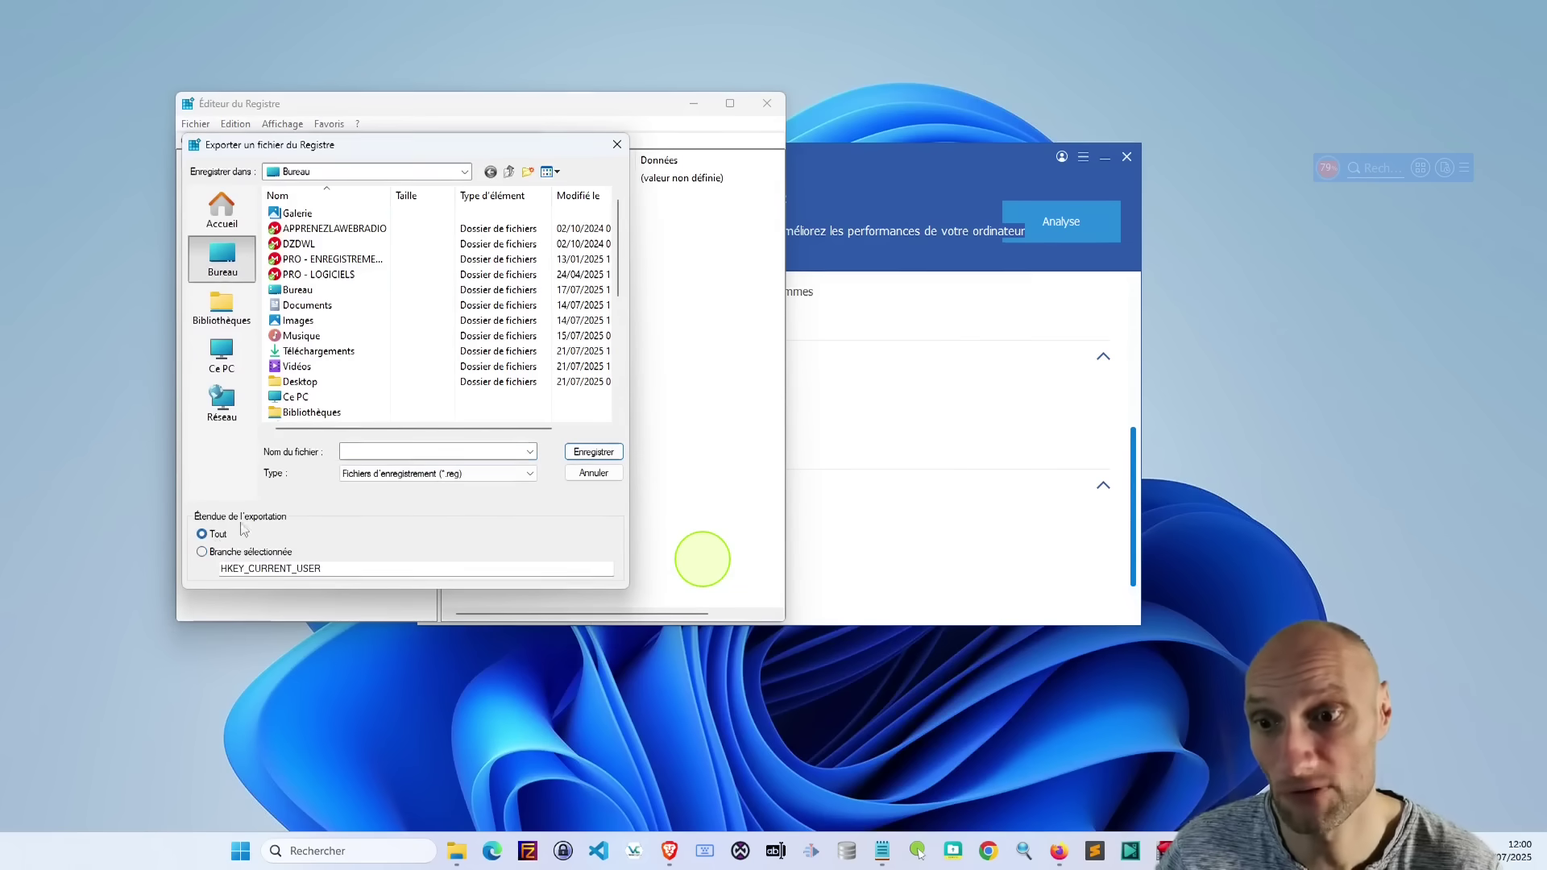
pyautogui.click(420, 452)
pyautogui.write('dfsqcs')
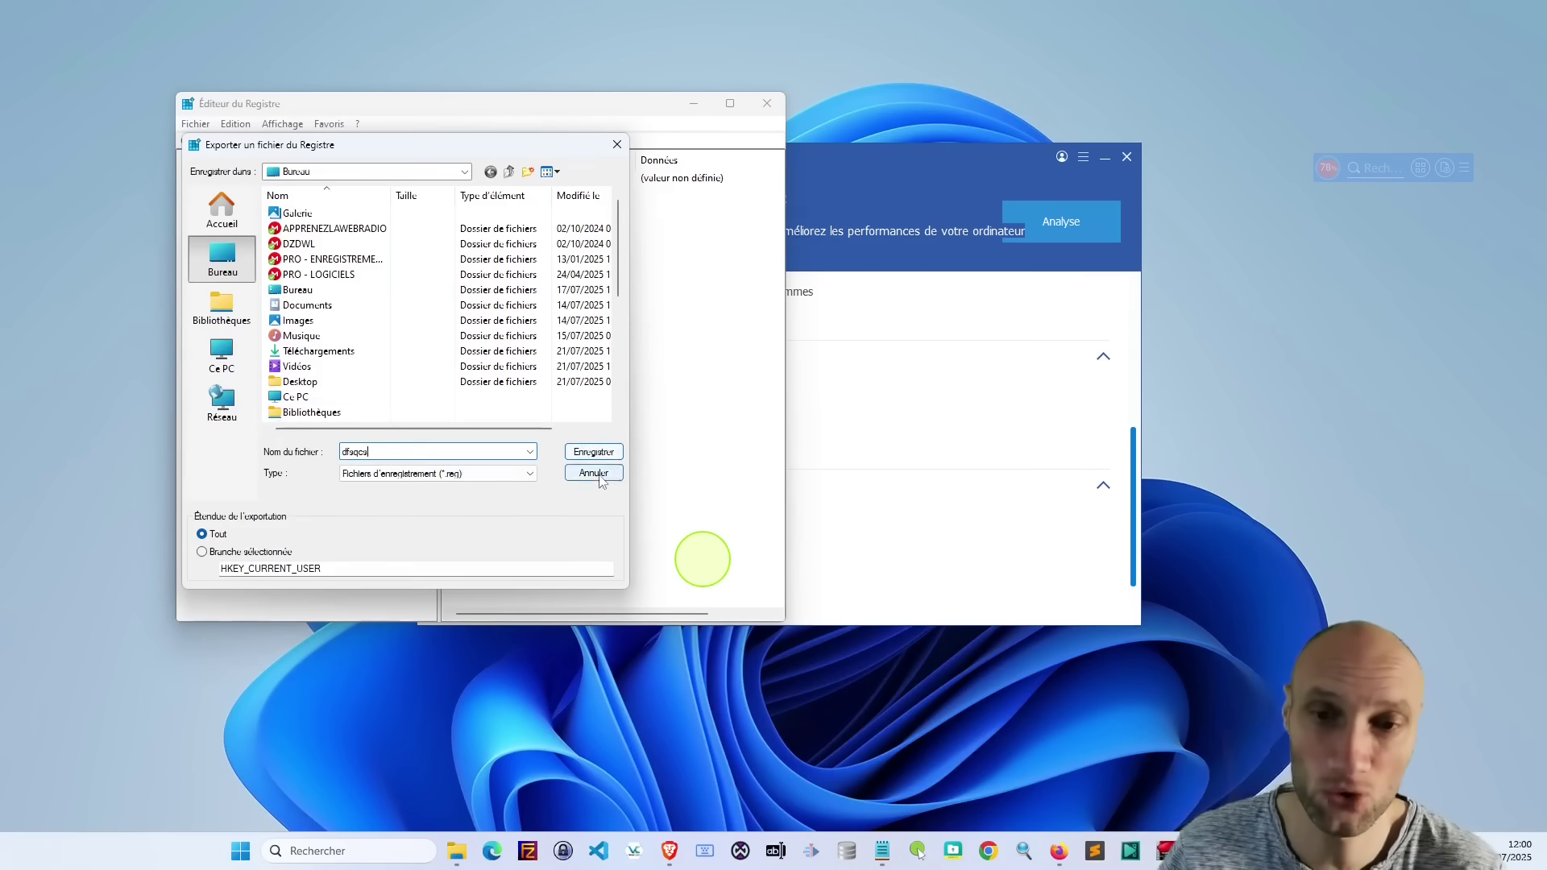
pyautogui.click(594, 473)
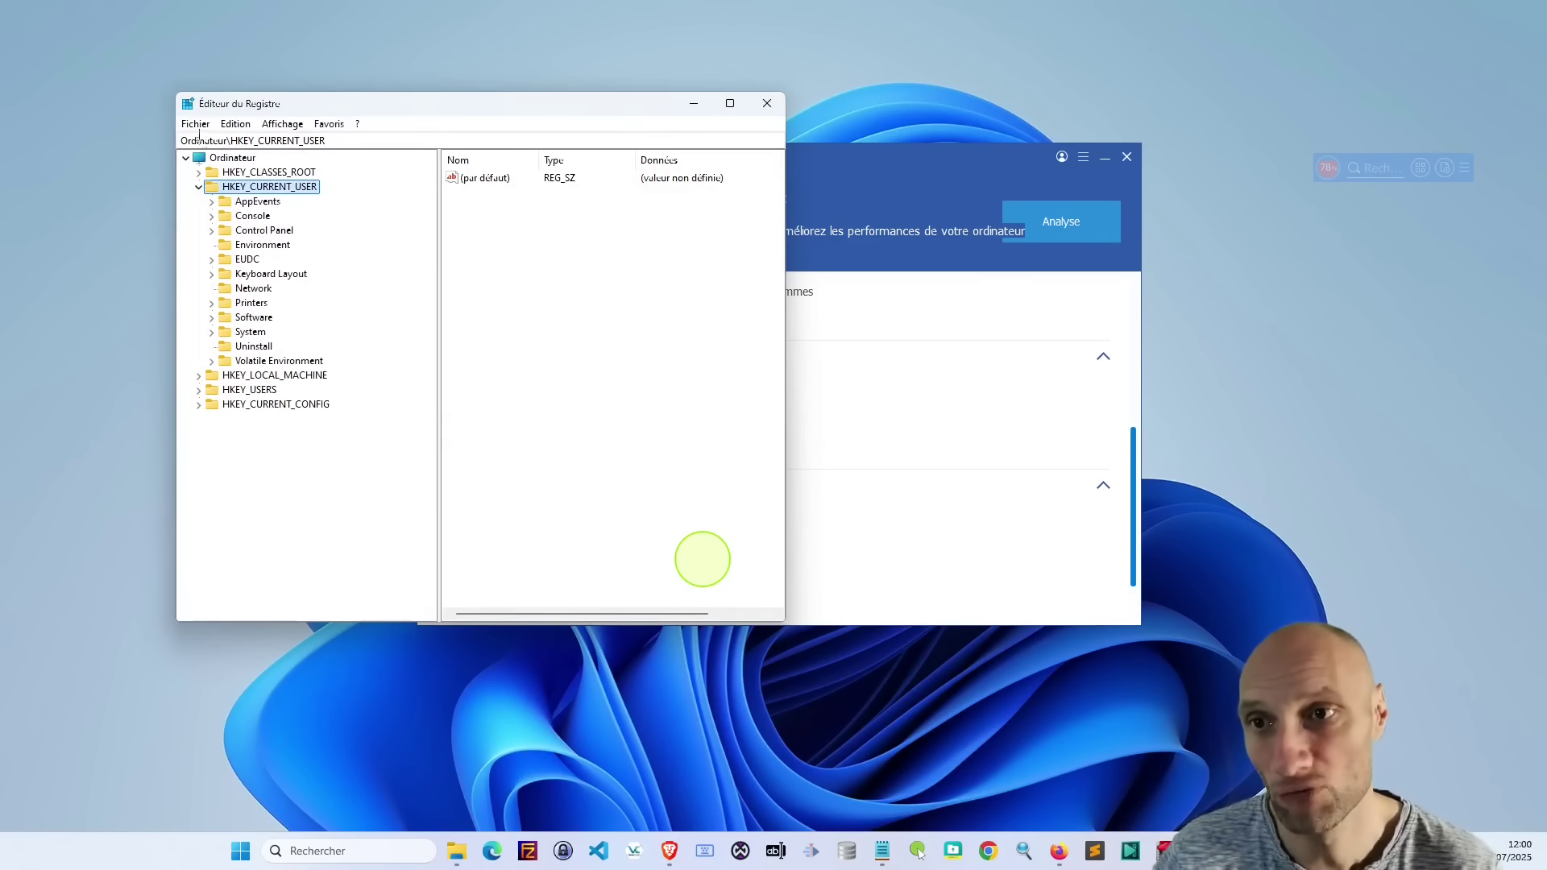
# - View the registry import dialog again, cancel it and close the Éditeur du Registre
pyautogui.click(195, 125)
pyautogui.click(201, 143)
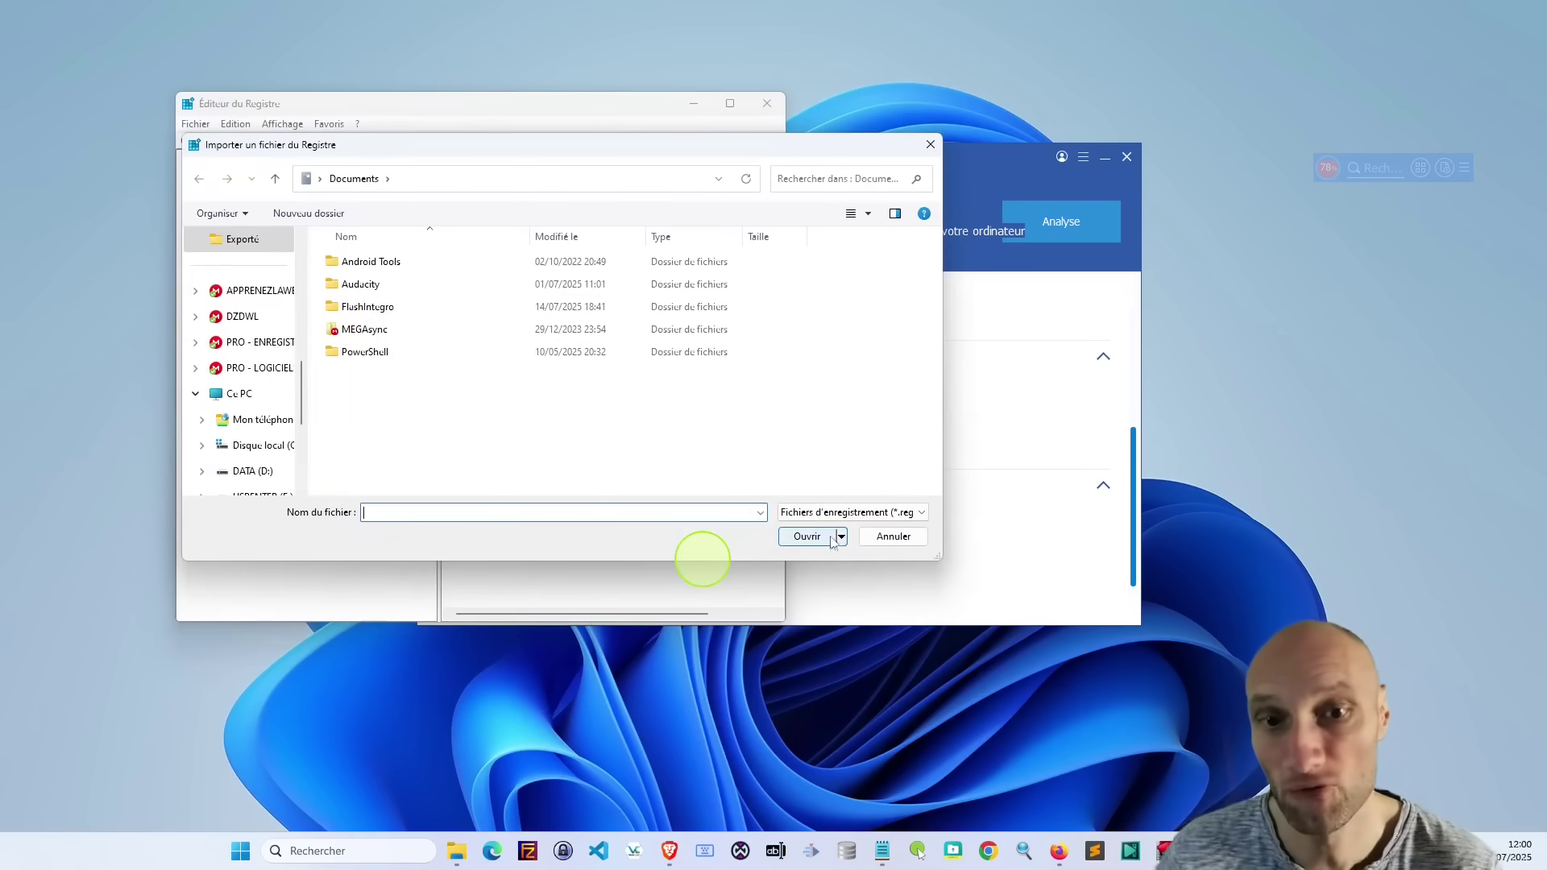
pyautogui.click(891, 538)
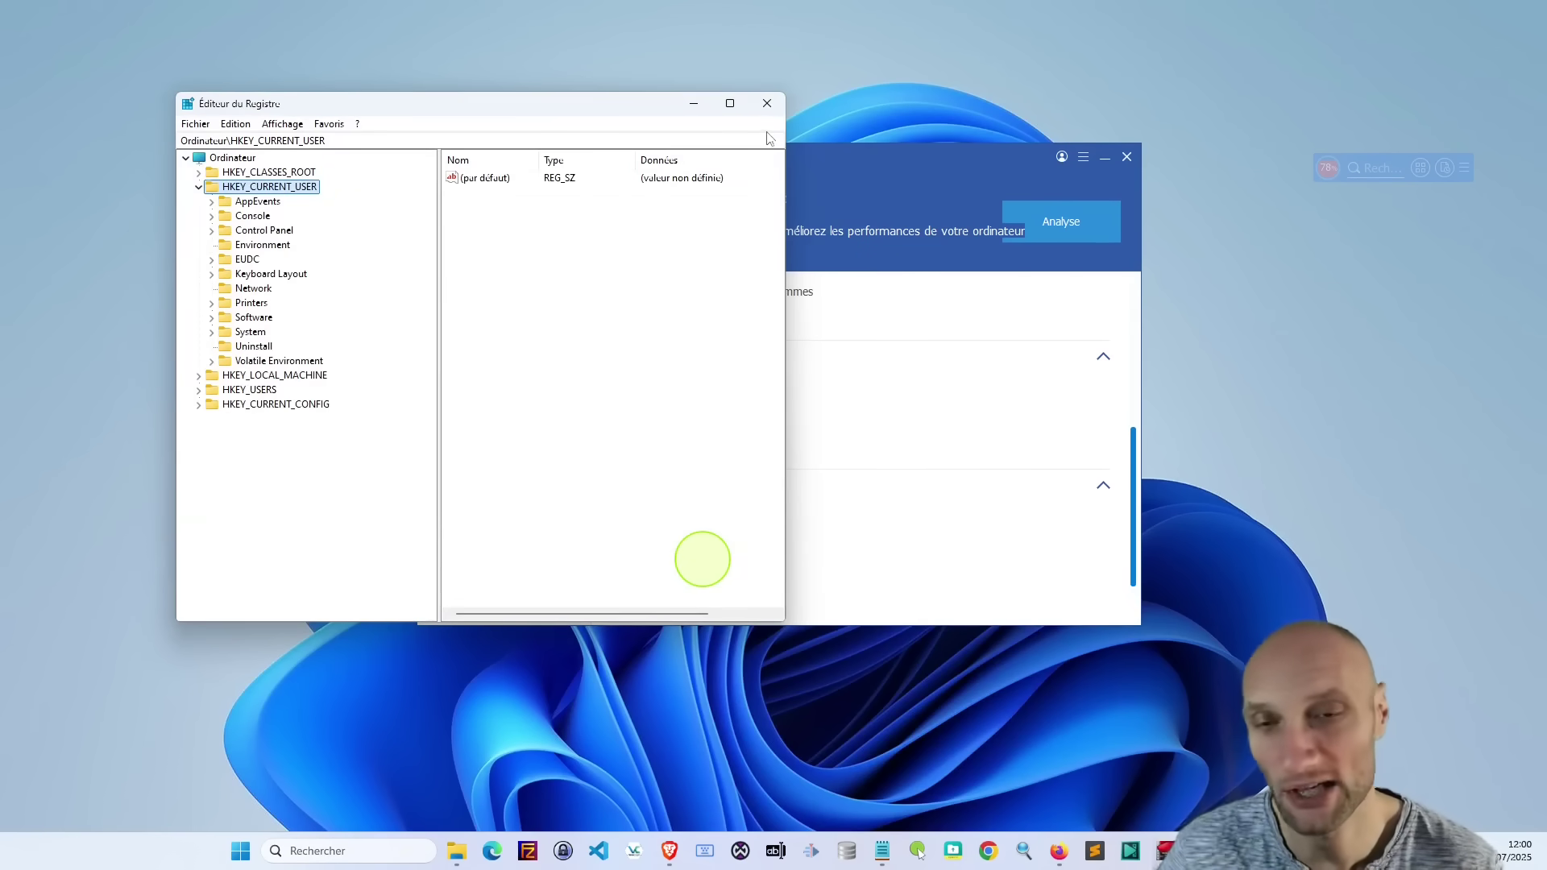
pyautogui.click(767, 103)
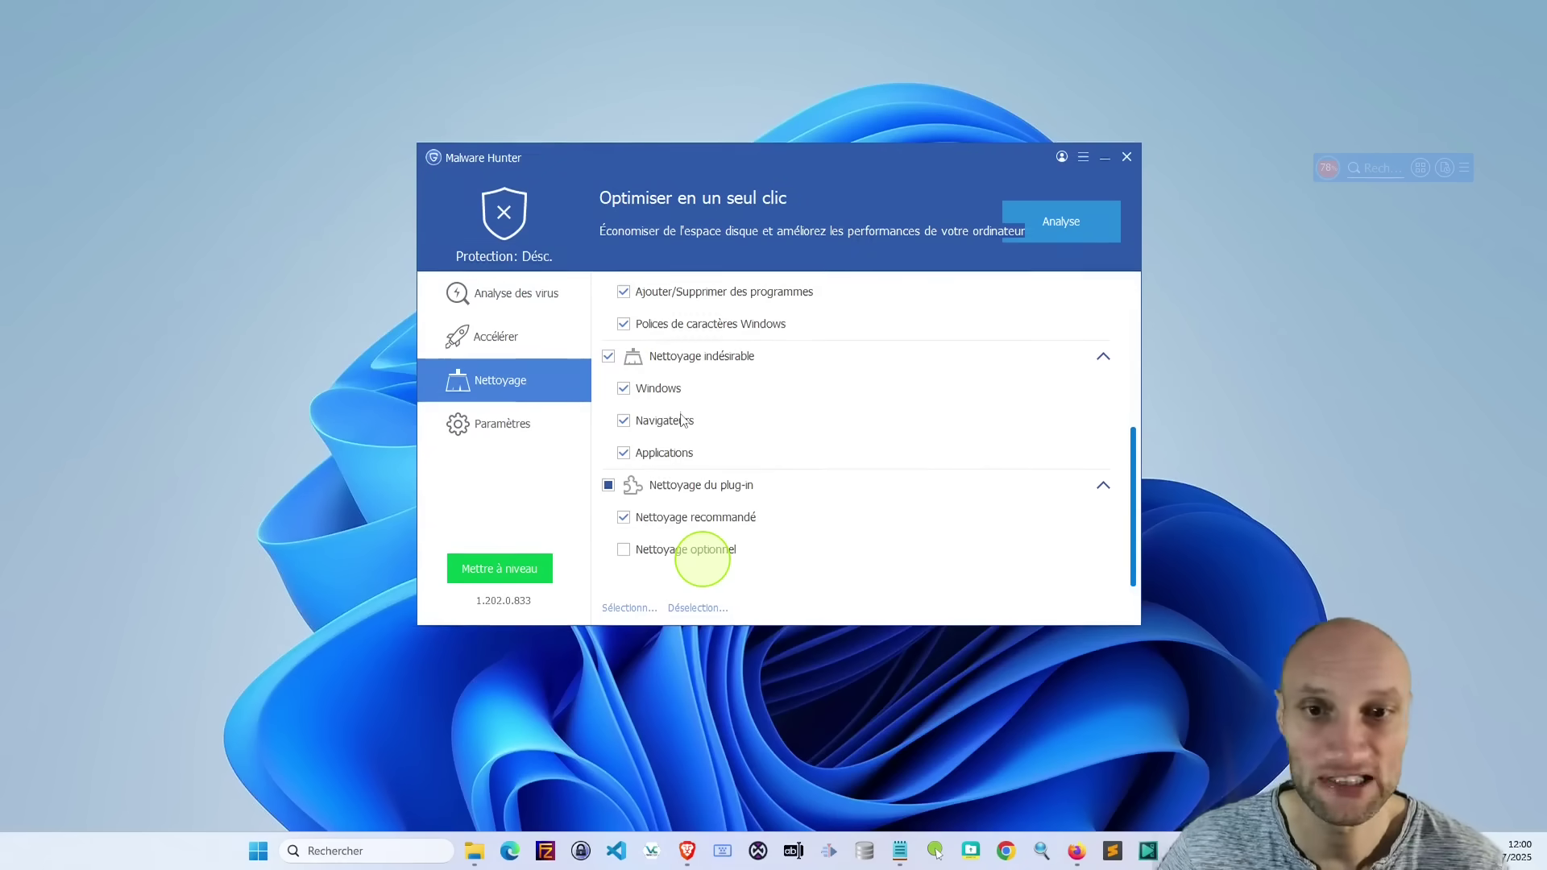
# - Review the Nettoyage categories and toggle the Nettoyage optionnel plug-in option on and back off
pyautogui.scroll(3, 681, 417)
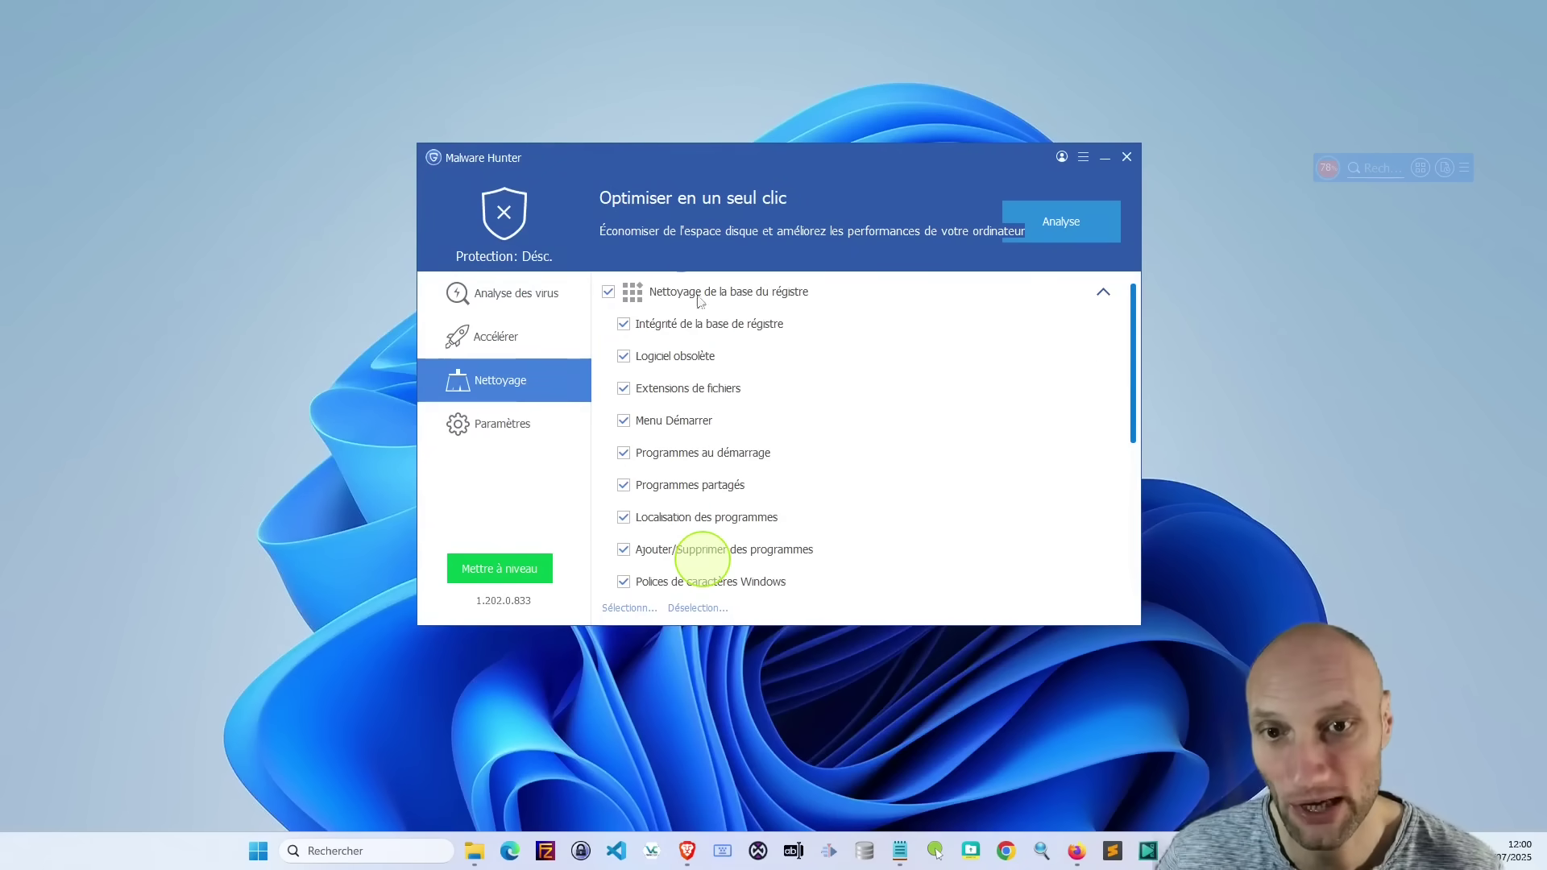
pyautogui.scroll(-3, 669, 427)
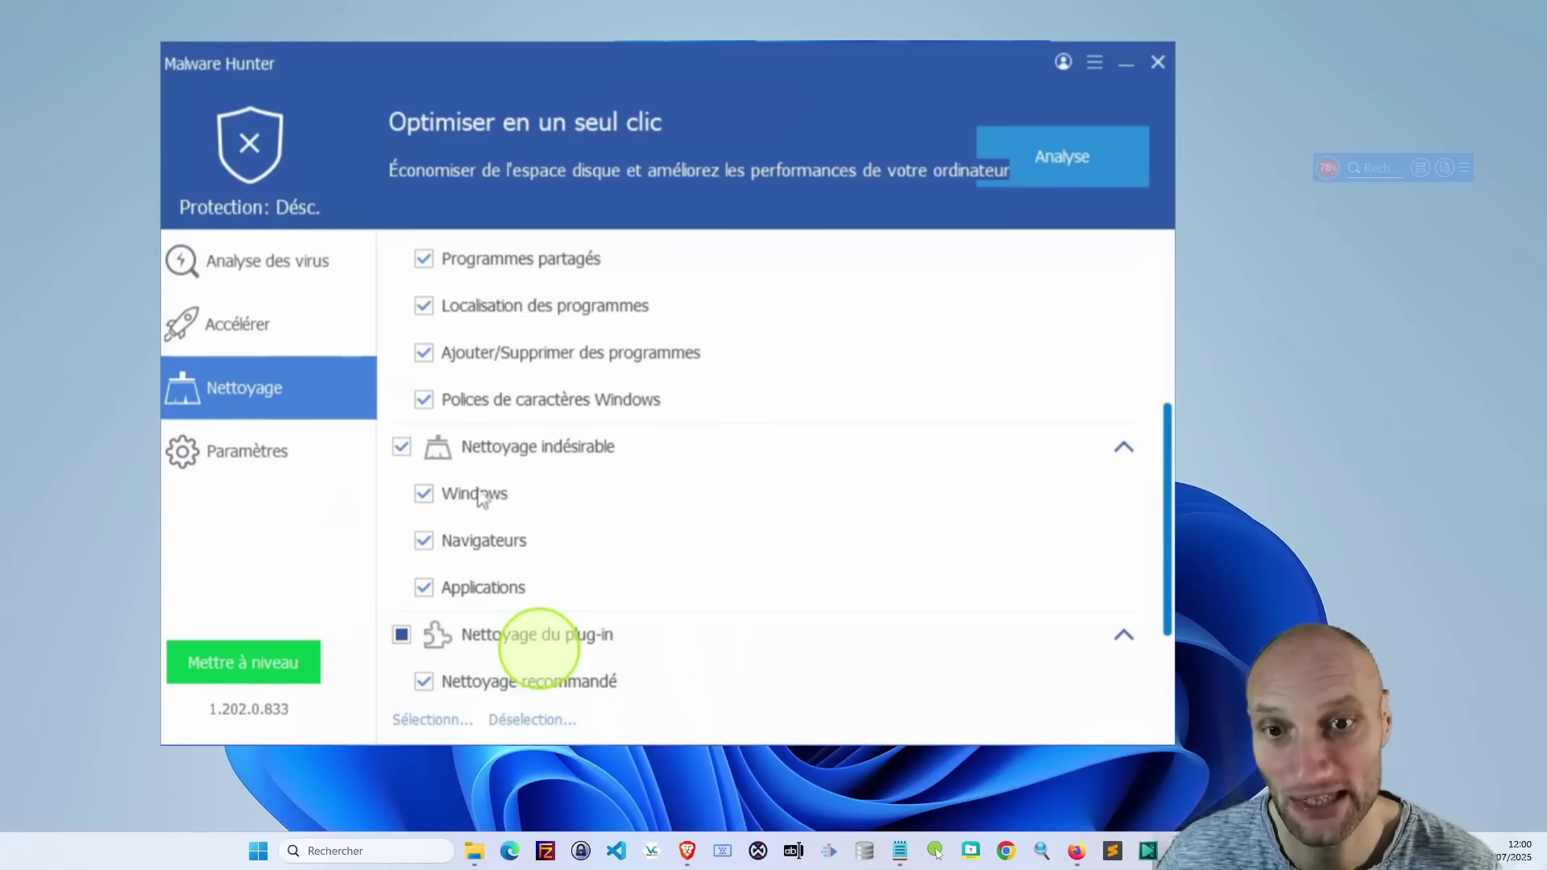
pyautogui.scroll(-1, 482, 556)
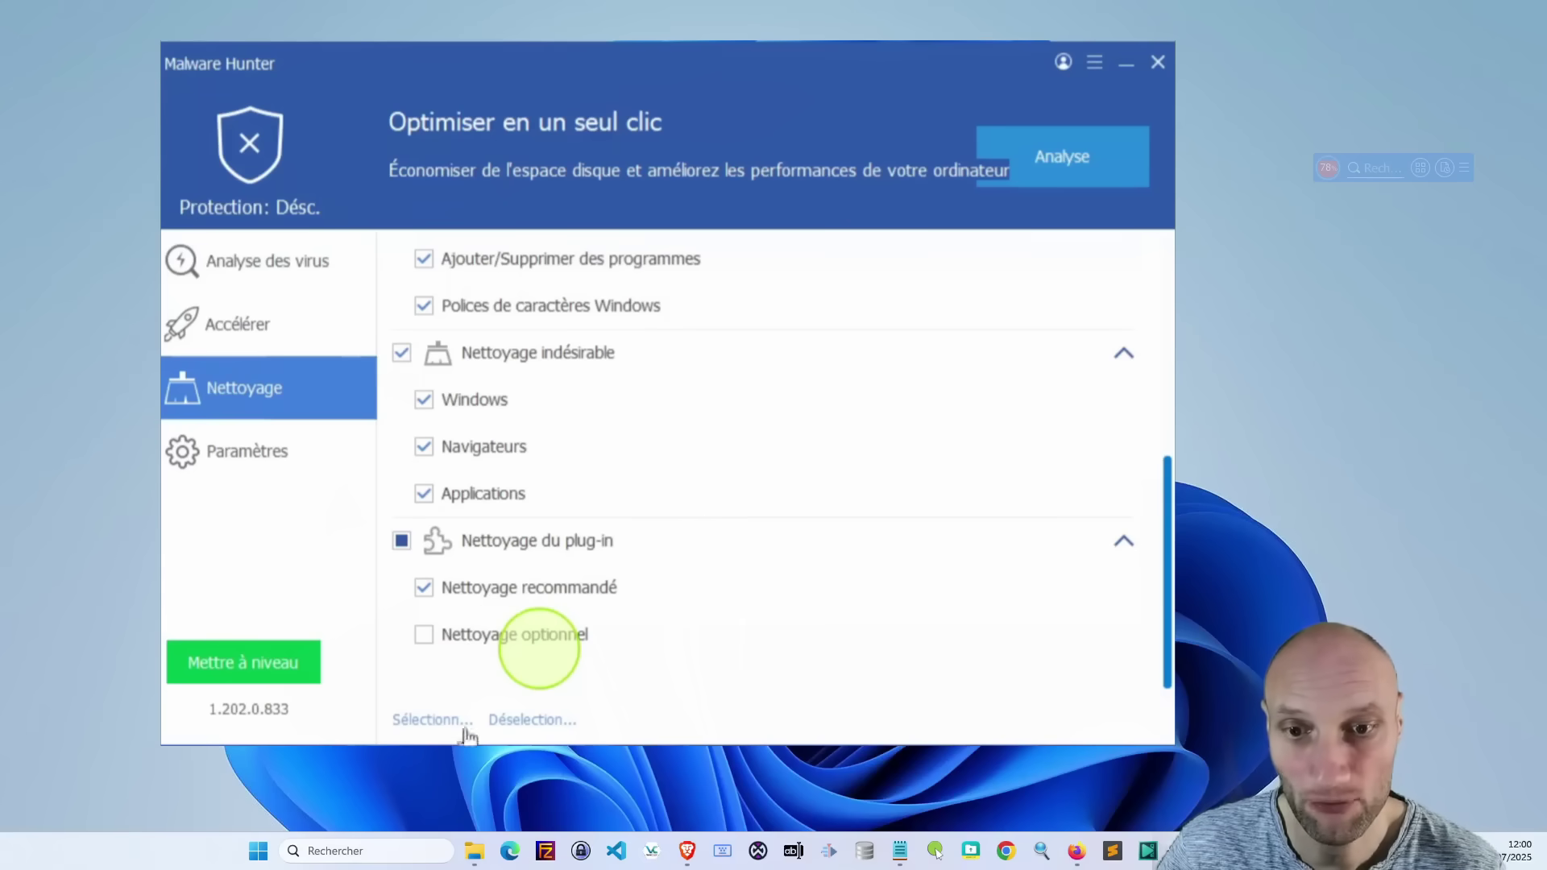
pyautogui.click(425, 636)
pyautogui.click(425, 637)
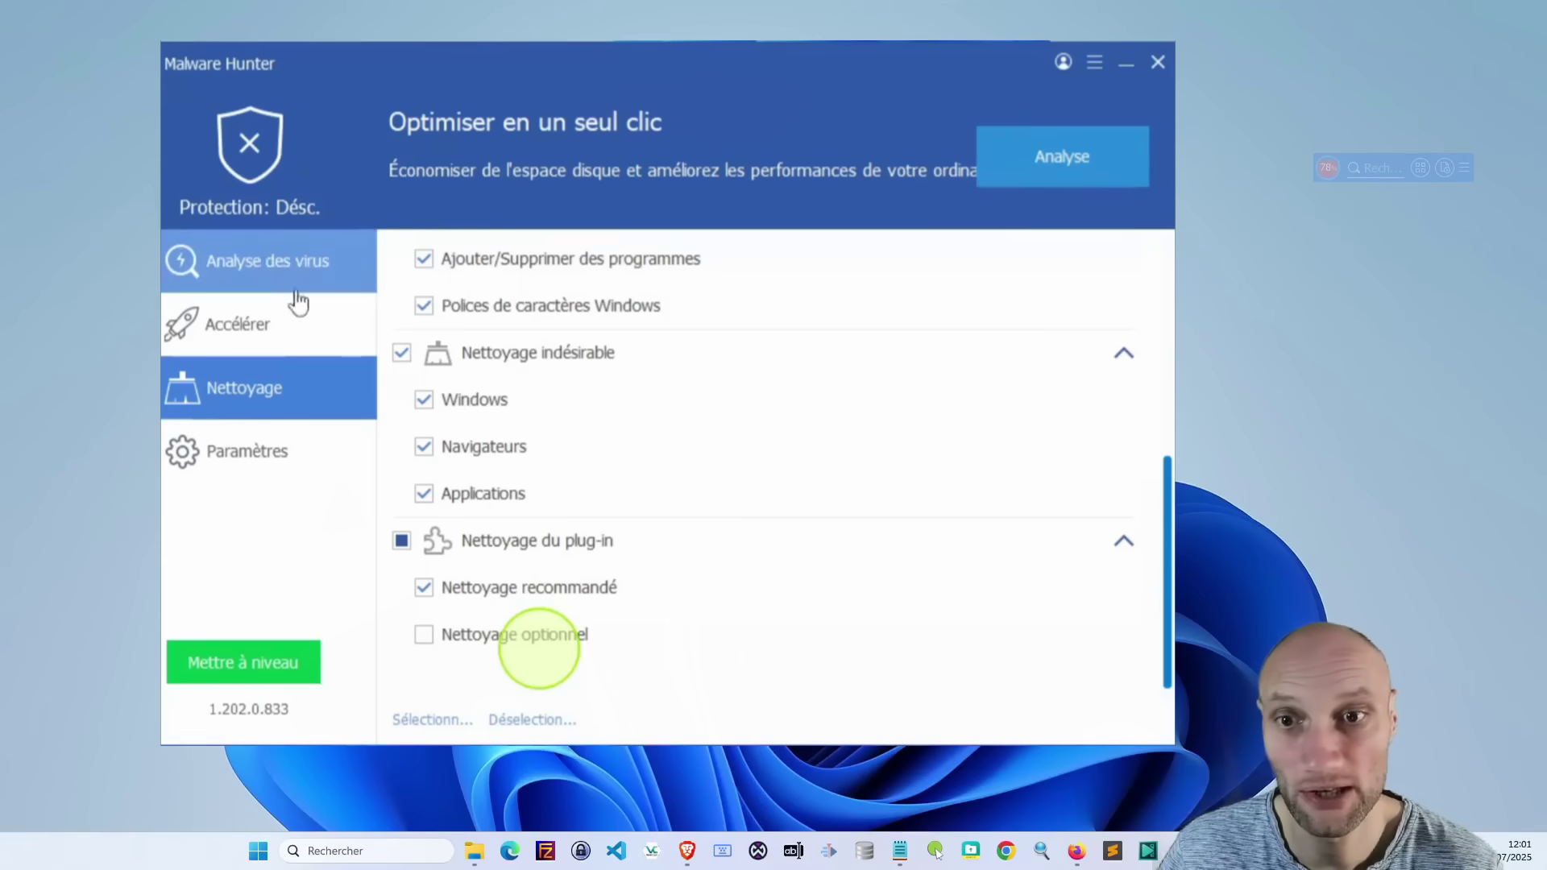
# - View the scan types under Analyse des virus and return to the Accélérer section
pyautogui.click(266, 266)
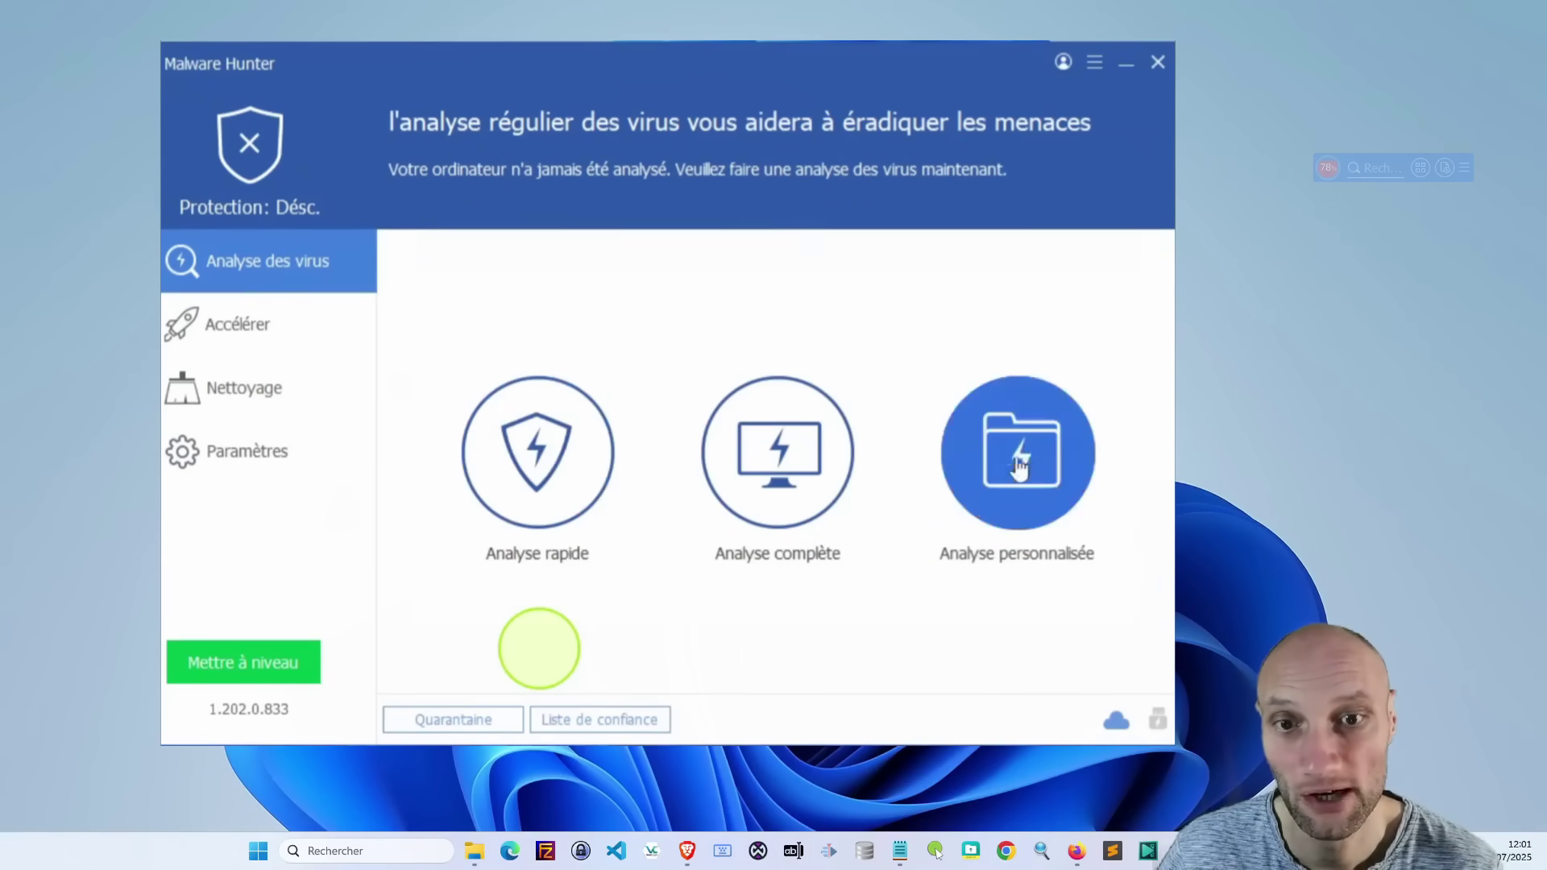
pyautogui.click(290, 336)
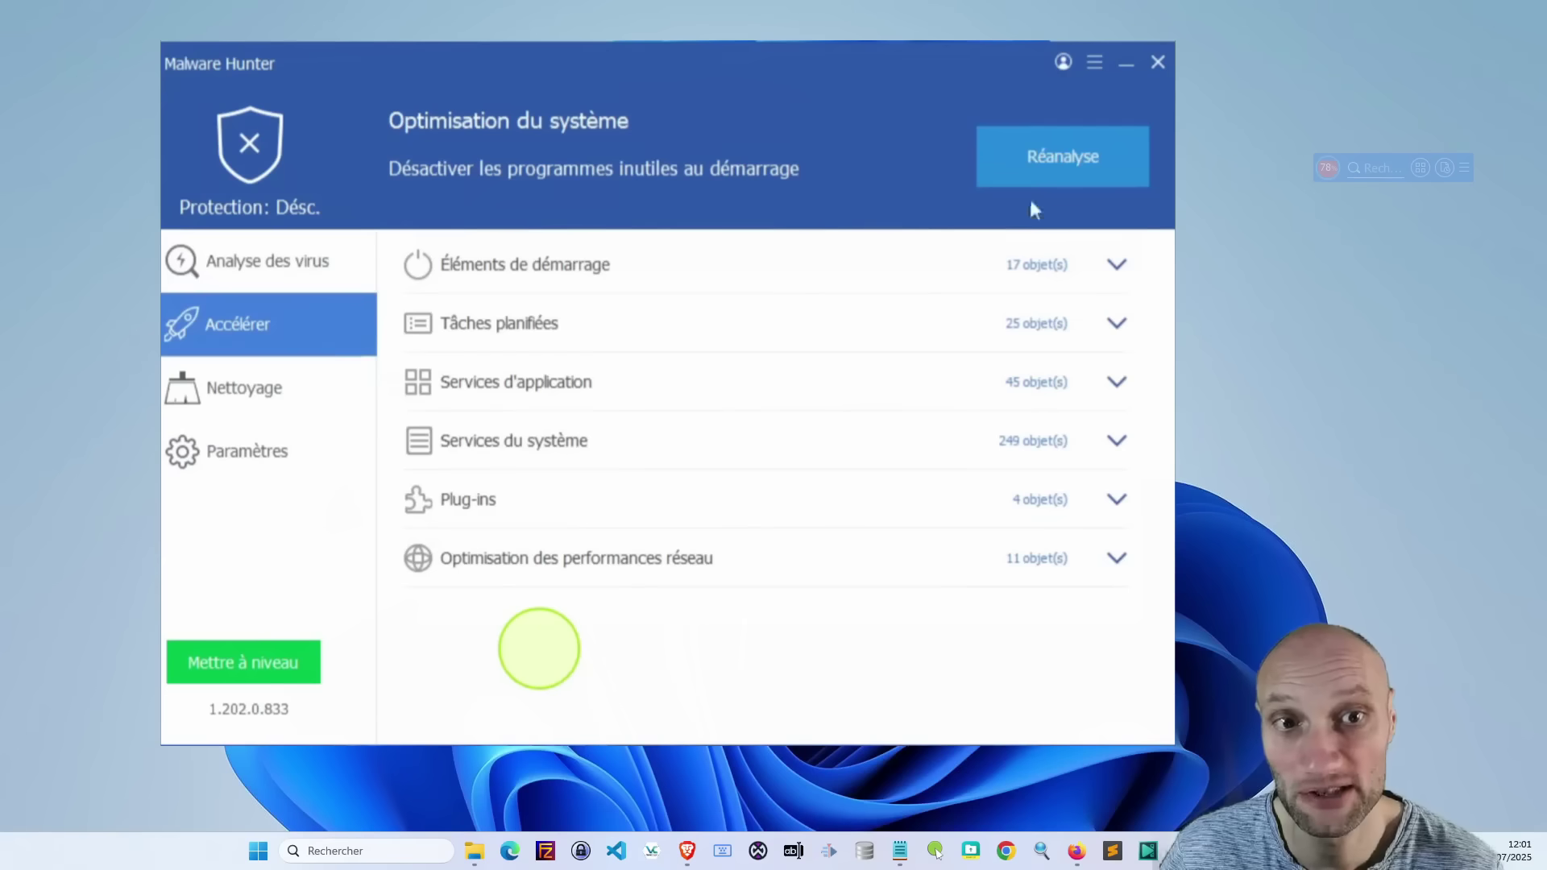